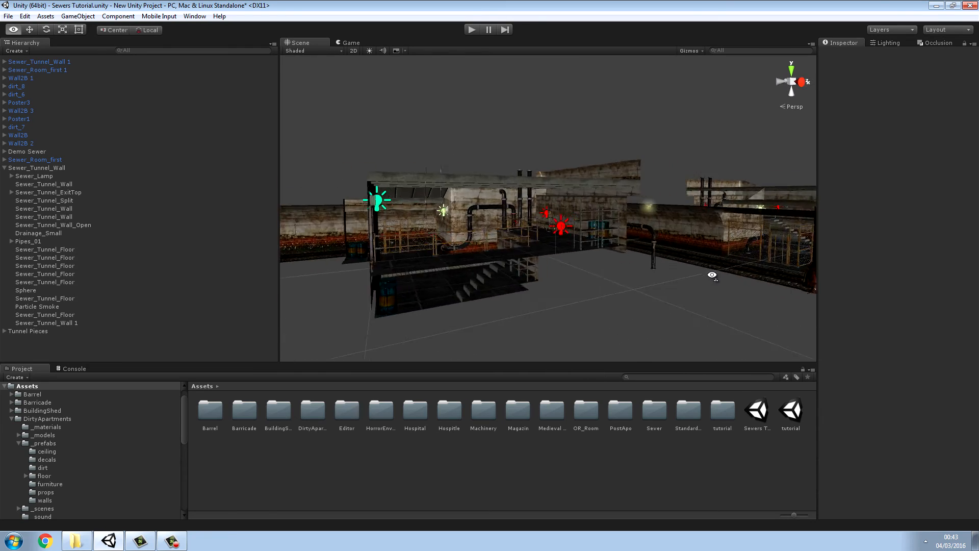
# Delete the Sewer_Tunnel_End wall closing the side tunnel at about X -9.16, Z 21.
pyautogui.moveTo(712, 276)
pyautogui.keyDown('alt'); pyautogui.mouseDown()
pyautogui.moveTo(736, 277)
pyautogui.moveTo(693, 280)
pyautogui.mouseUp(); pyautogui.keyUp('alt')
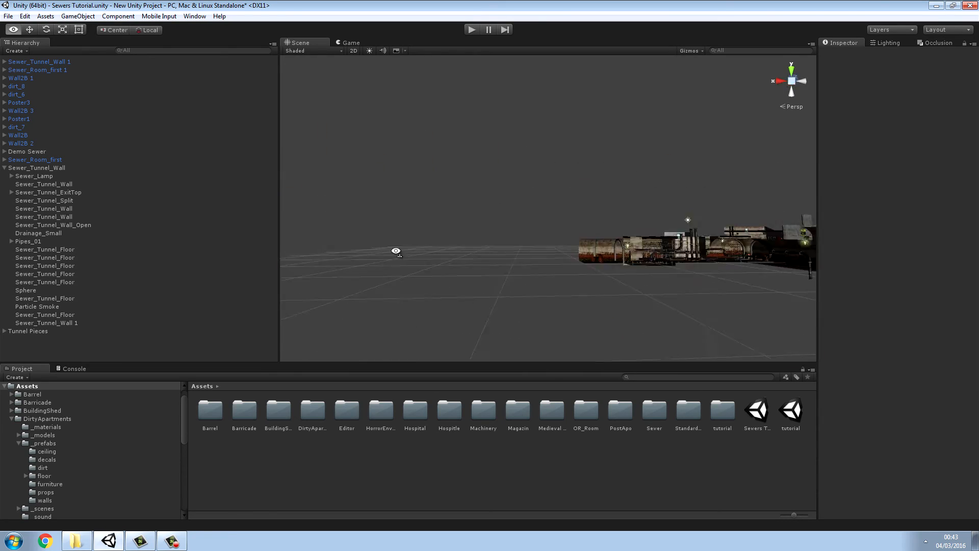
pyautogui.keyDown('alt'); pyautogui.moveTo(396, 251); pyautogui.dragTo(810, 272); pyautogui.keyUp('alt')
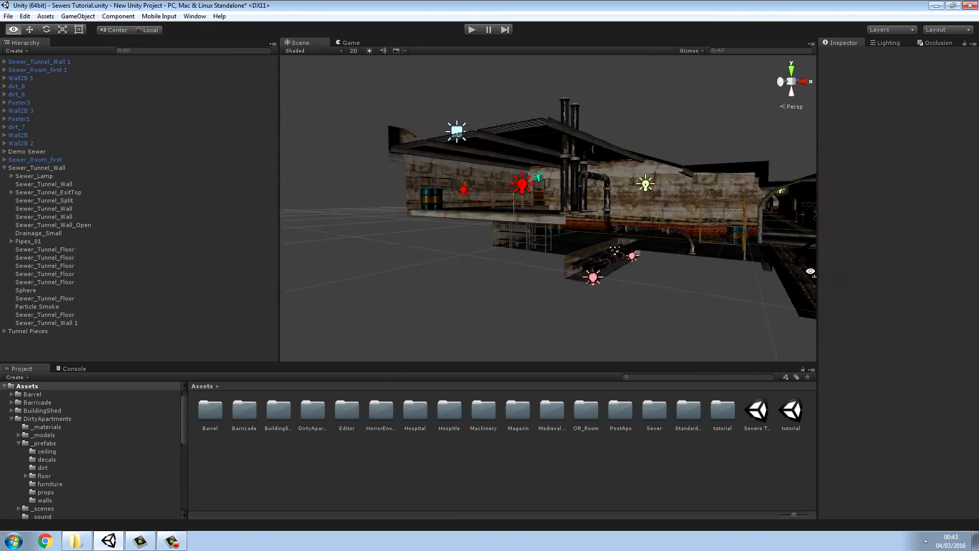
pyautogui.moveTo(810, 271); pyautogui.dragTo(290, 202, button='right')
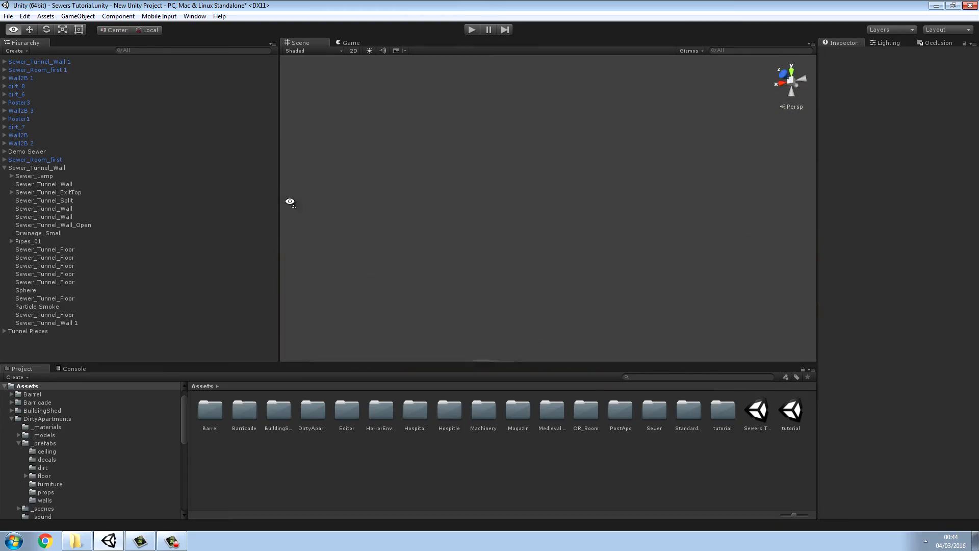
pyautogui.moveTo(677, 322); pyautogui.dragTo(344, 262, button='right')
pyautogui.click(481, 199)
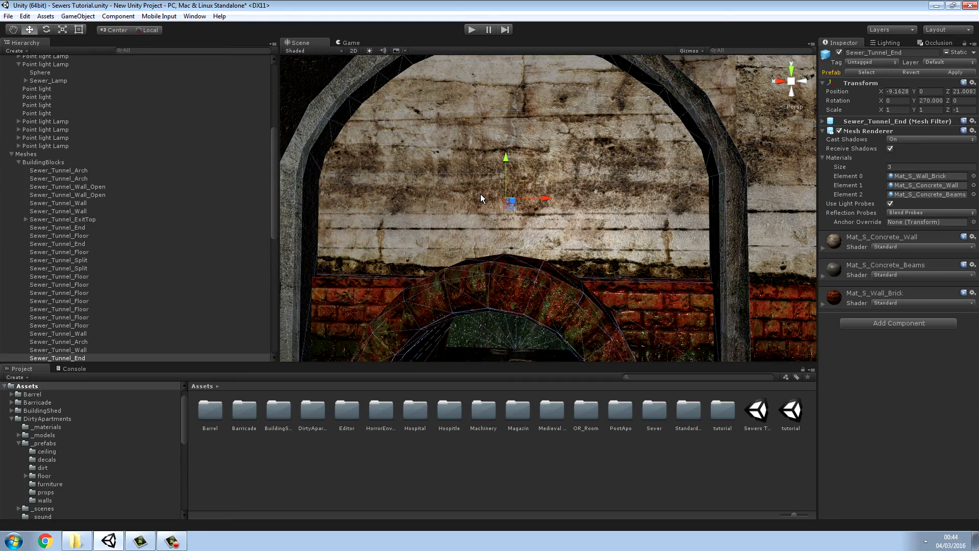
pyautogui.press('Delete')
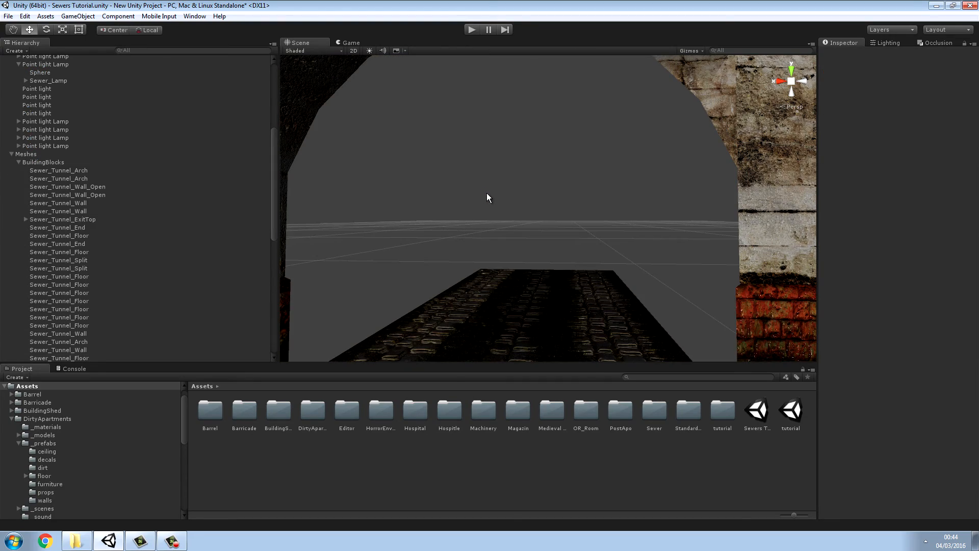
# Delete the Sewer_Tunnel_End wall closing the main tunnel at about X 0, Z -3.44.
pyautogui.moveTo(496, 203); pyautogui.dragTo(345, 138, button='right')
pyautogui.click(499, 157)
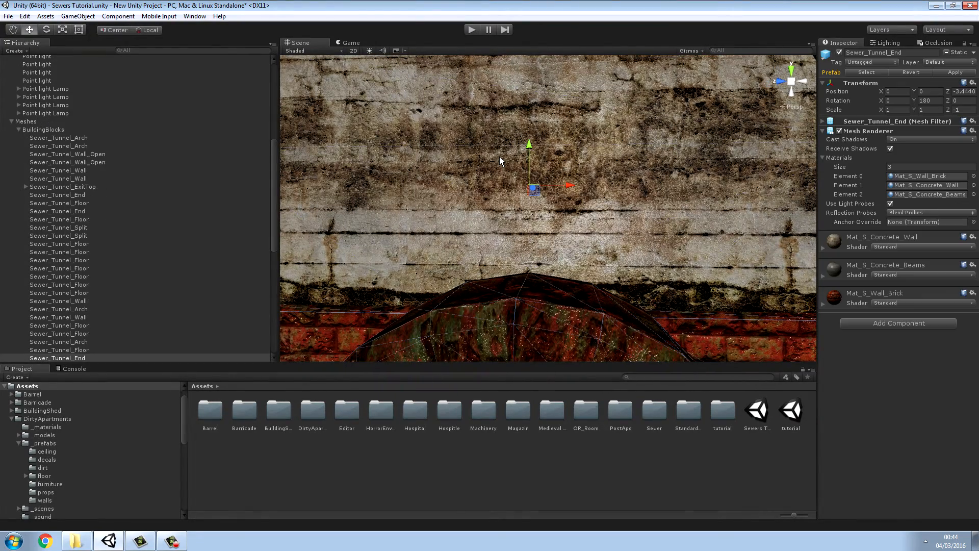
pyautogui.press('Delete')
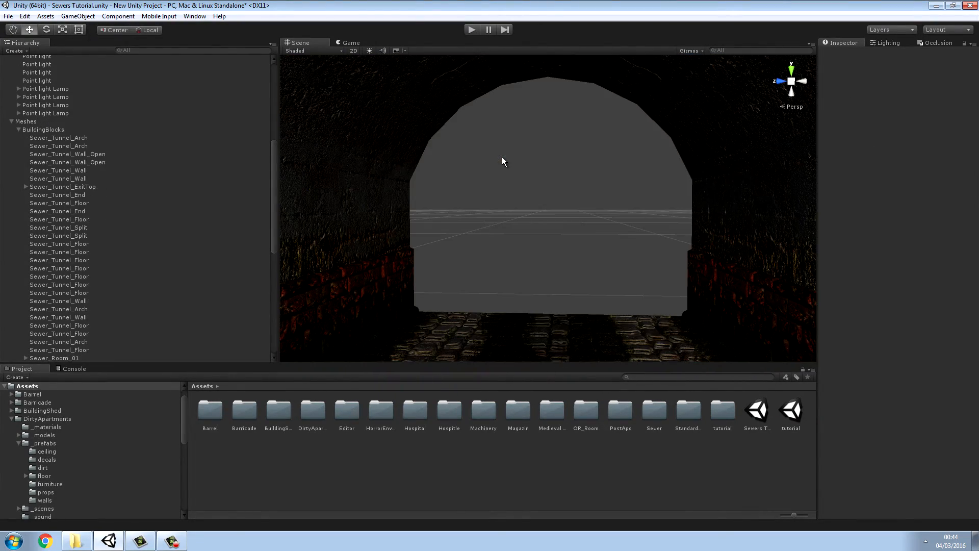
# Open the SewerBlocks mesh folder inside the Sewer assets.
pyautogui.moveTo(508, 170); pyautogui.dragTo(575, 160, button='right')
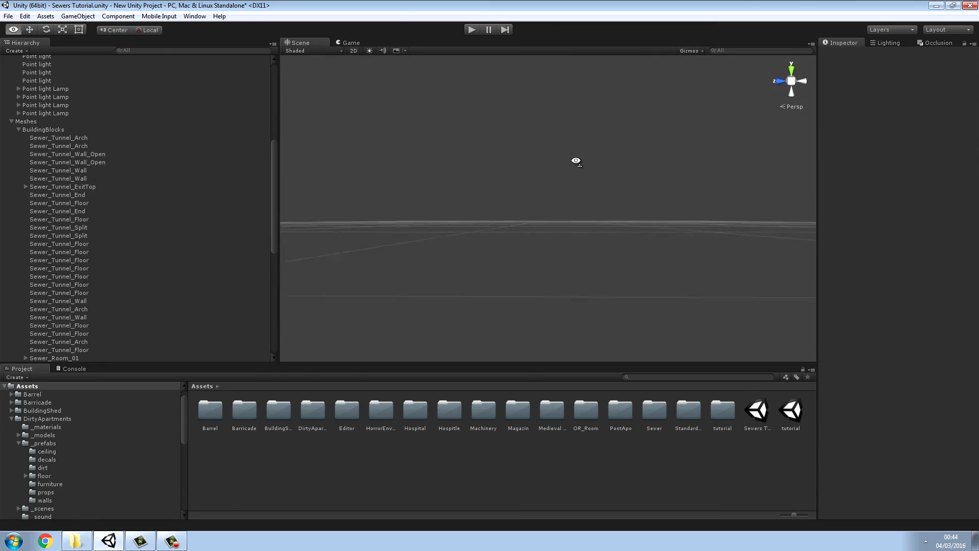
pyautogui.moveTo(278, 154); pyautogui.dragTo(250, 246, button='right')
pyautogui.press('s')
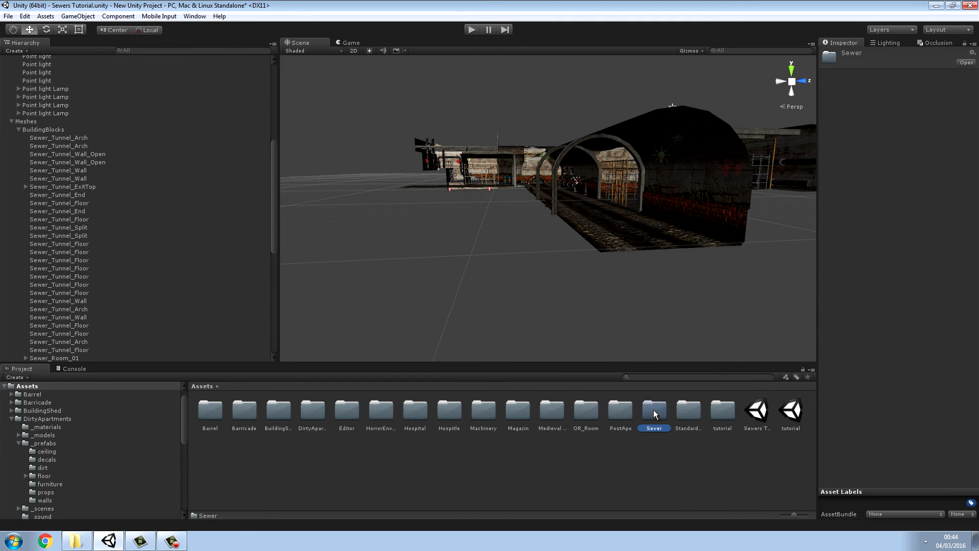
pyautogui.doubleClick(654, 411)
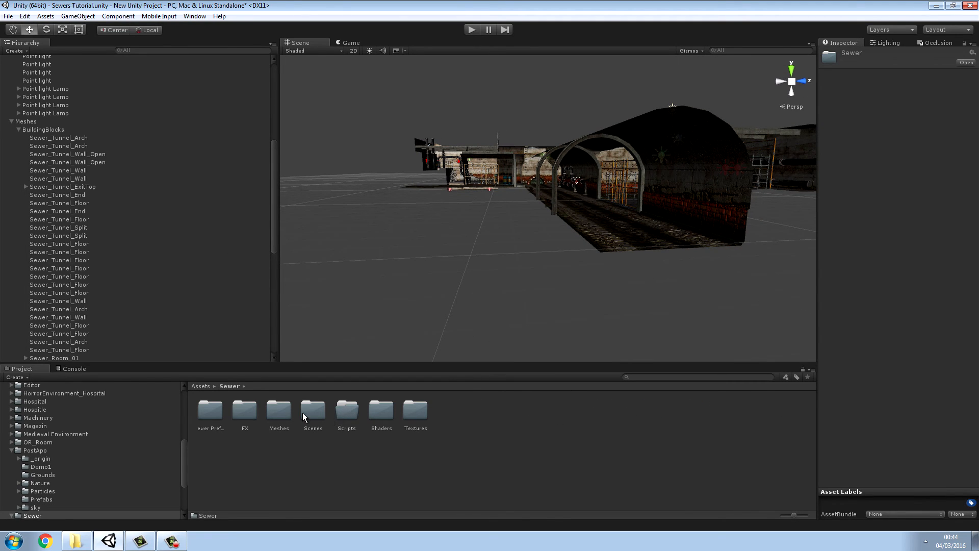
pyautogui.doubleClick(281, 413)
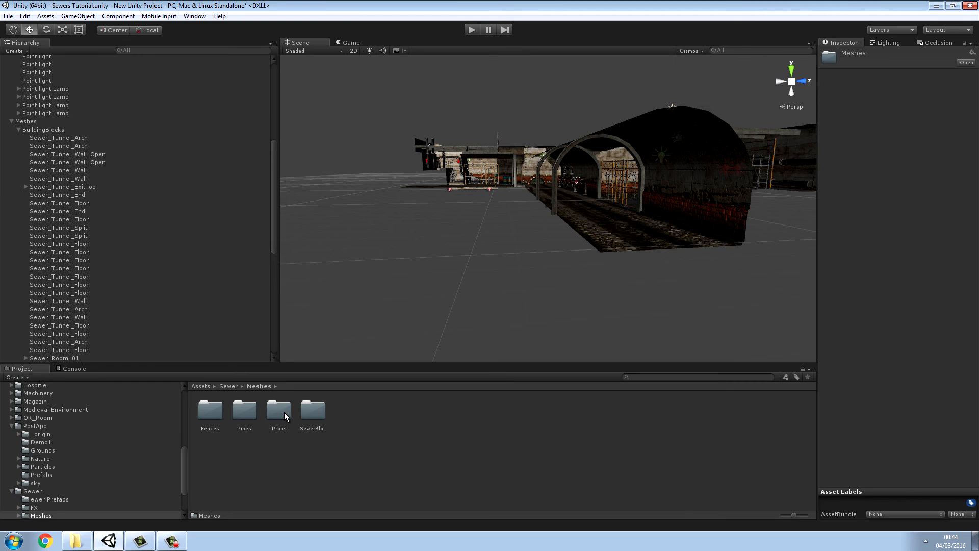
pyautogui.doubleClick(310, 412)
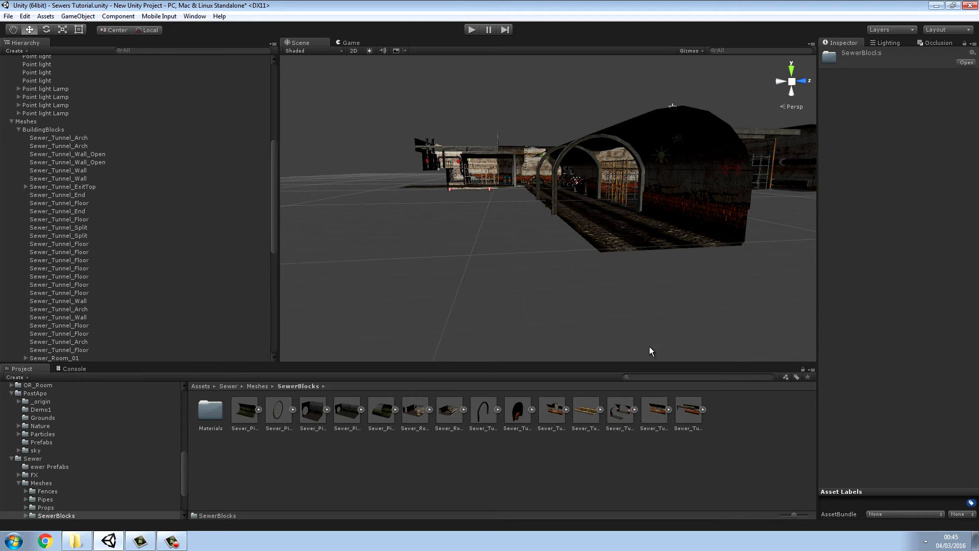
# Add the Sewer_Tunnel_Split piece to the scene near the open tunnel end and move it to about X 12.31.
pyautogui.keyDown('alt'); pyautogui.moveTo(649, 350); pyautogui.dragTo(640, 306); pyautogui.keyUp('alt')
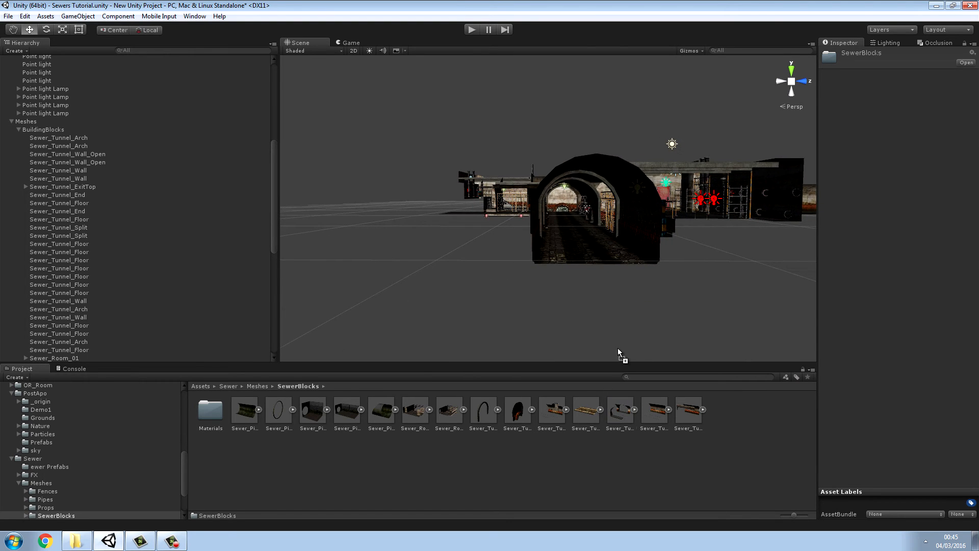
pyautogui.moveTo(619, 352); pyautogui.dragTo(696, 286)
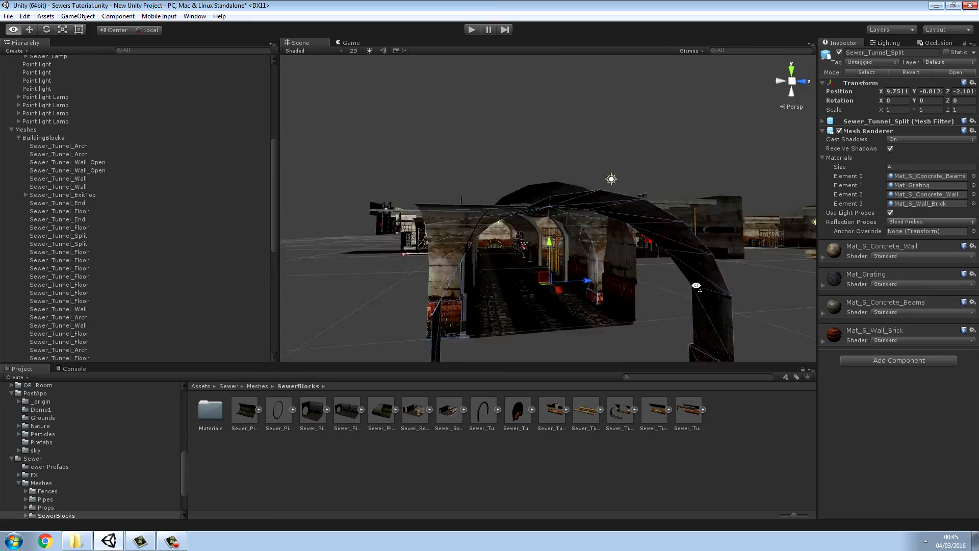
pyautogui.moveTo(697, 286); pyautogui.dragTo(512, 350, button='right')
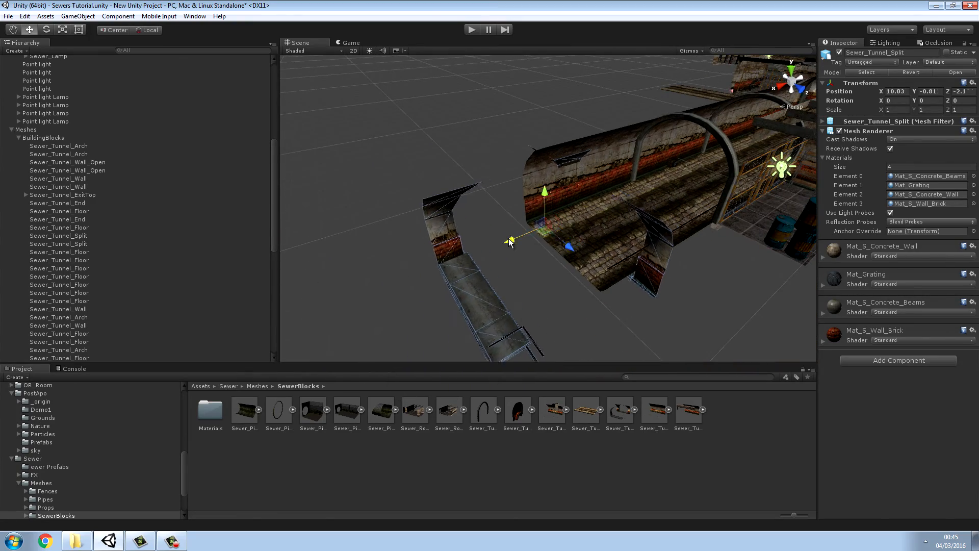
pyautogui.moveTo(510, 242); pyautogui.dragTo(454, 257)
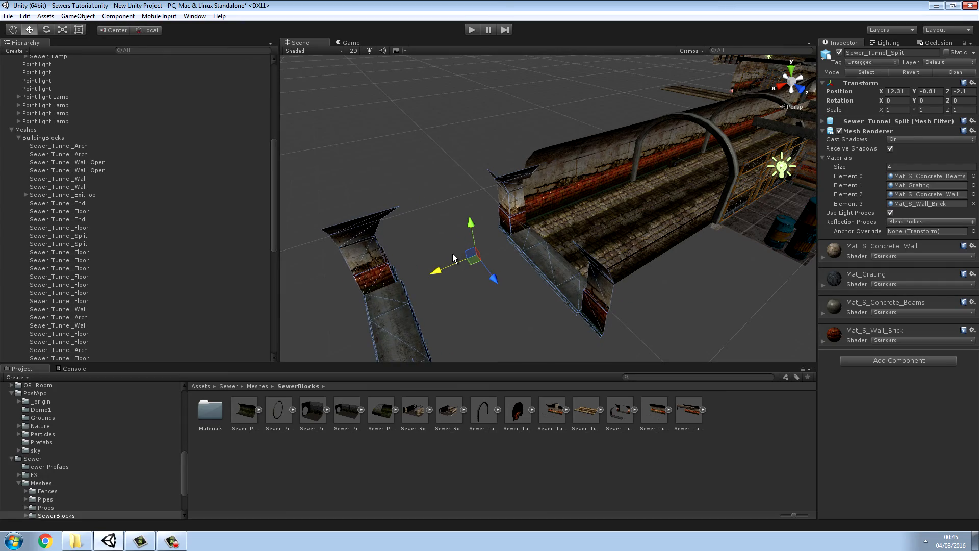
# Rotate the tunnel split piece to about -86.77 degrees around Y and bring it in front of the tunnel opening at about X 9.31, Z -4.93.
pyautogui.moveTo(472, 261); pyautogui.dragTo(965, 185, button='right')
pyautogui.press('w')
pyautogui.press('s')
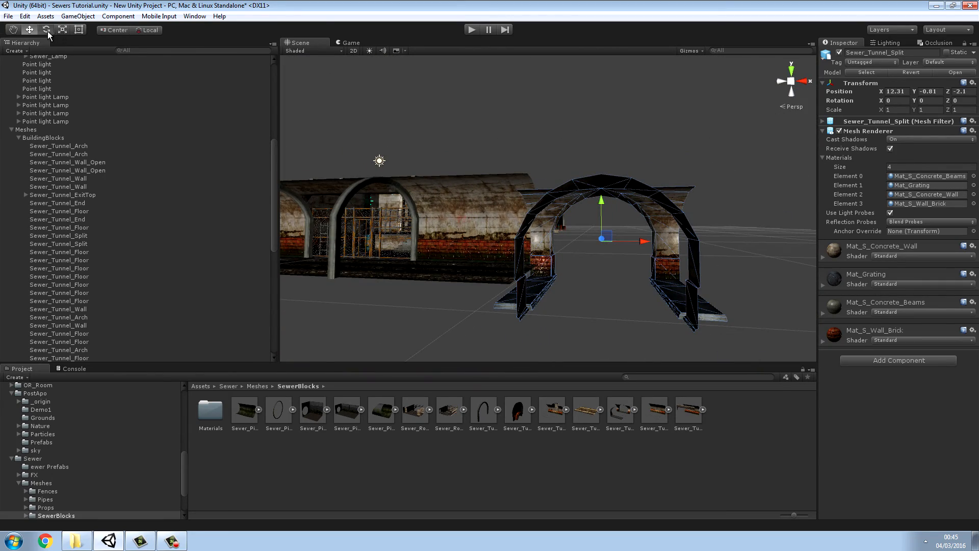
pyautogui.moveTo(575, 240); pyautogui.dragTo(666, 246)
pyautogui.press('d')
pyautogui.press('w')
pyautogui.moveTo(666, 246); pyautogui.dragTo(821, 259, button='right')
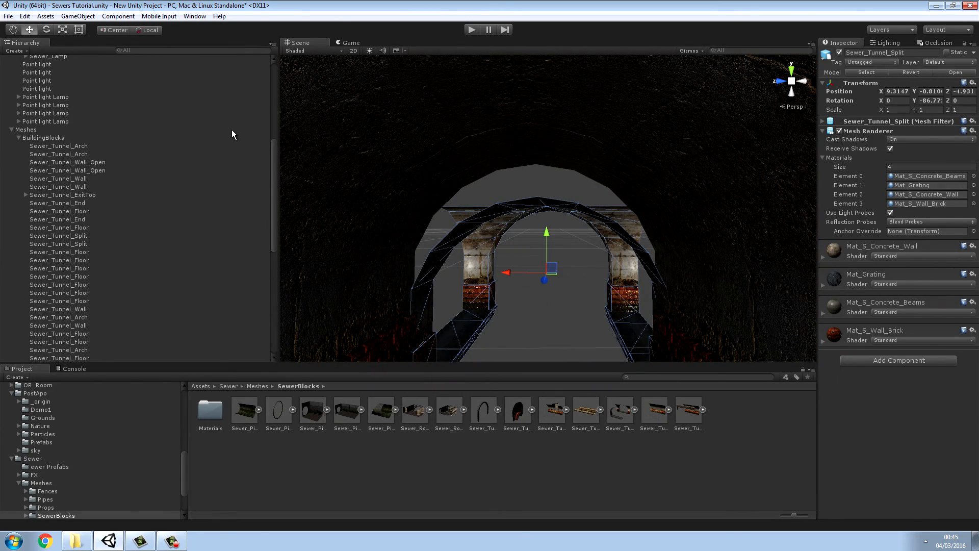
# Raise the tunnel split piece to about Y -0.22 and shift it along the tunnel to about X 9.62.
pyautogui.moveTo(552, 234); pyautogui.dragTo(550, 213)
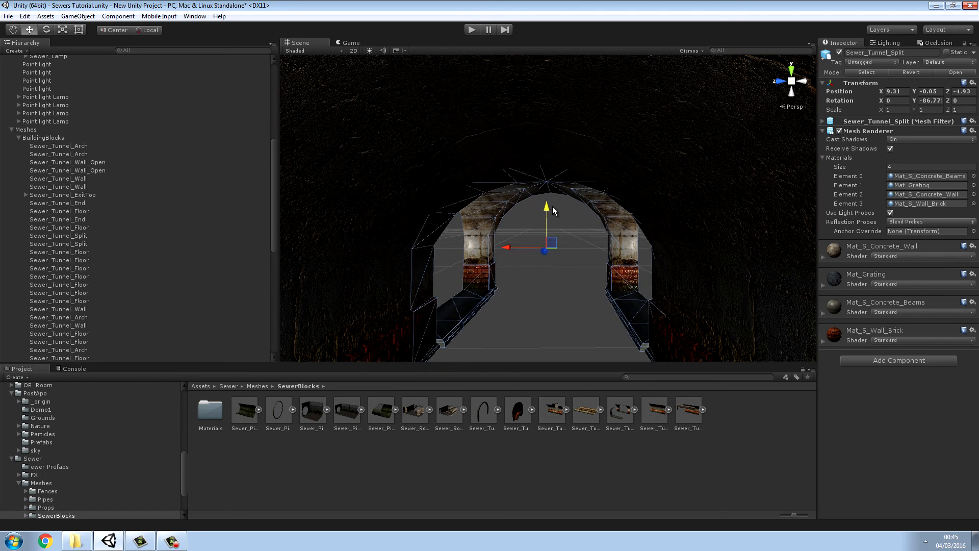
pyautogui.keyDown('alt'); pyautogui.moveTo(517, 249); pyautogui.dragTo(255, 245); pyautogui.keyUp('alt')
pyautogui.press('w')
pyautogui.moveTo(255, 246); pyautogui.dragTo(619, 351, button='right')
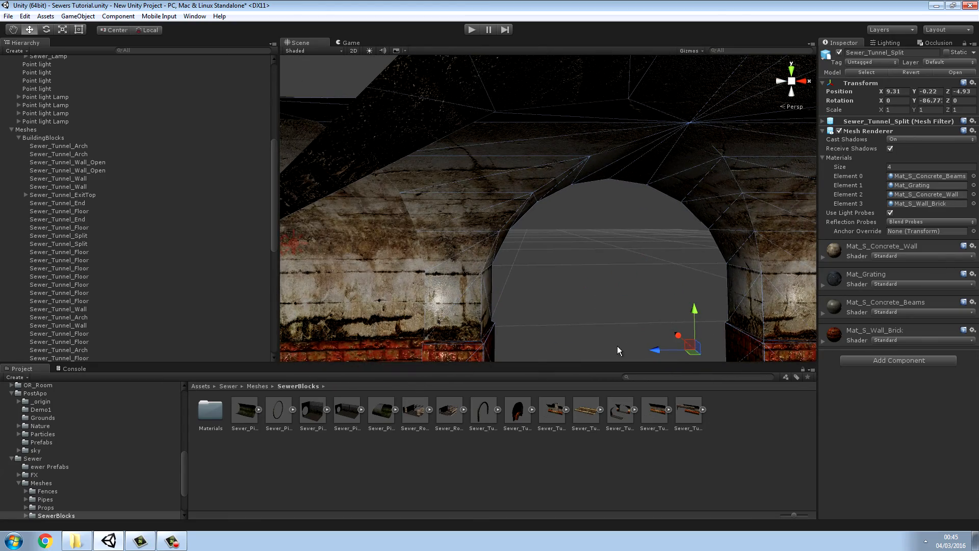
pyautogui.moveTo(658, 351); pyautogui.dragTo(697, 351)
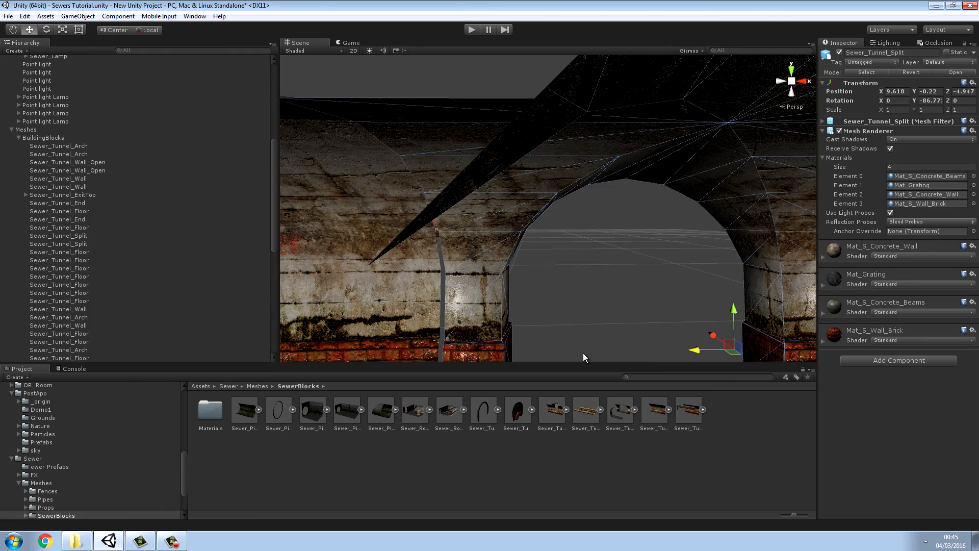
# Fine-align the tunnel split piece with the tunnel's brick wall and ledge at about X 9.54, Y -0.19, Z -4.89.
pyautogui.moveTo(577, 353); pyautogui.dragTo(590, 449, button='right')
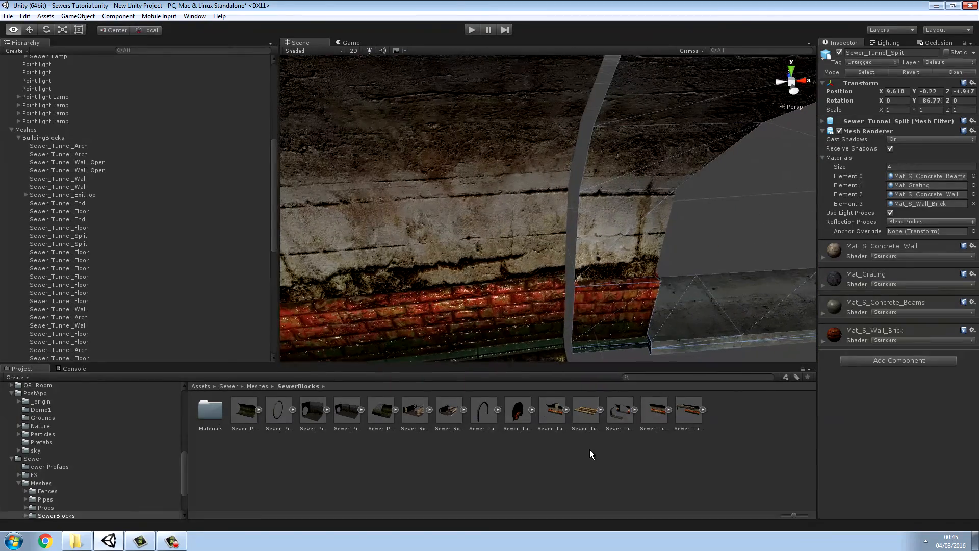
pyautogui.rightClick(603, 394)
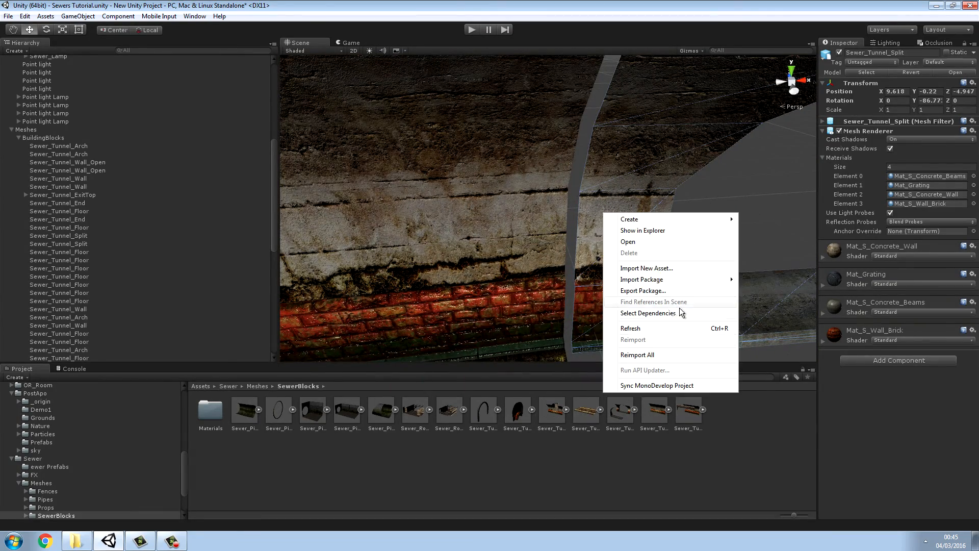
pyautogui.moveTo(757, 258); pyautogui.dragTo(744, 240, button='right')
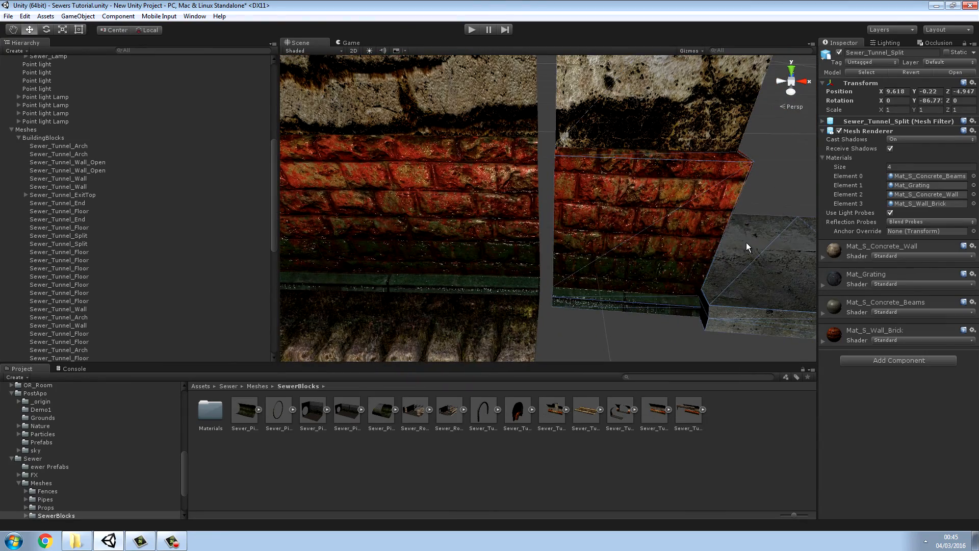
pyautogui.moveTo(556, 298); pyautogui.dragTo(553, 289)
pyautogui.moveTo(572, 292); pyautogui.dragTo(245, 226, button='right')
pyautogui.press('w')
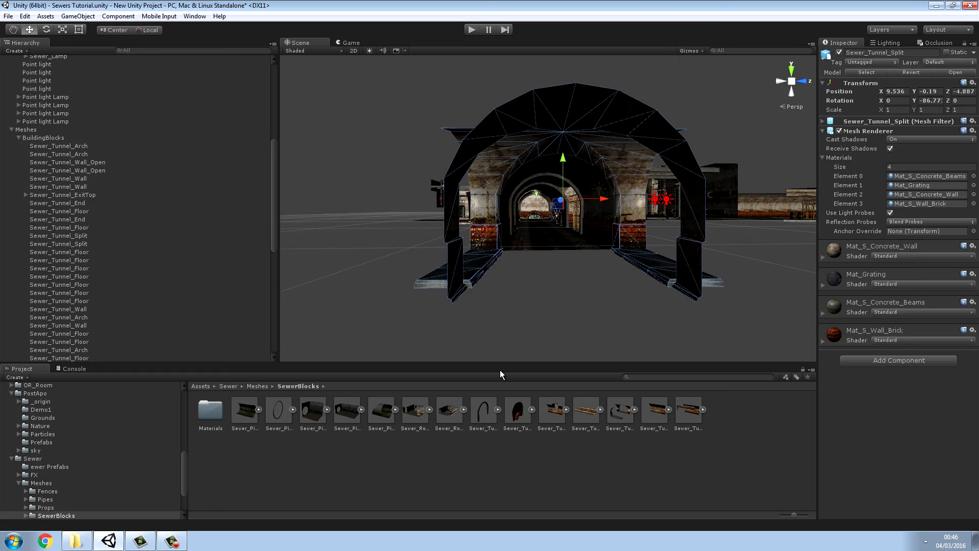
# Select two adjoining Sewer_Tunnel_Floor sections together with the wall and exit-top sections behind them.
pyautogui.moveTo(497, 352); pyautogui.dragTo(806, 303, button='right')
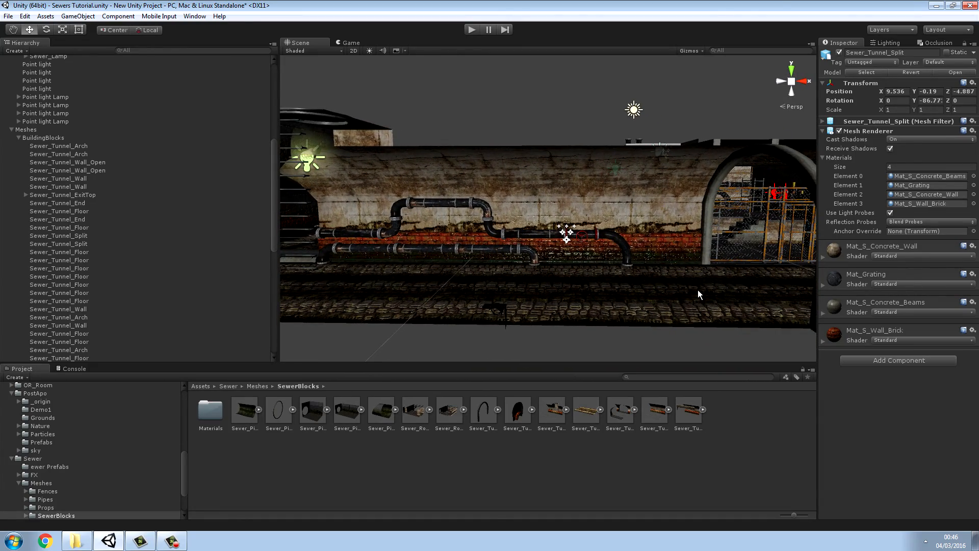
pyautogui.click(641, 301)
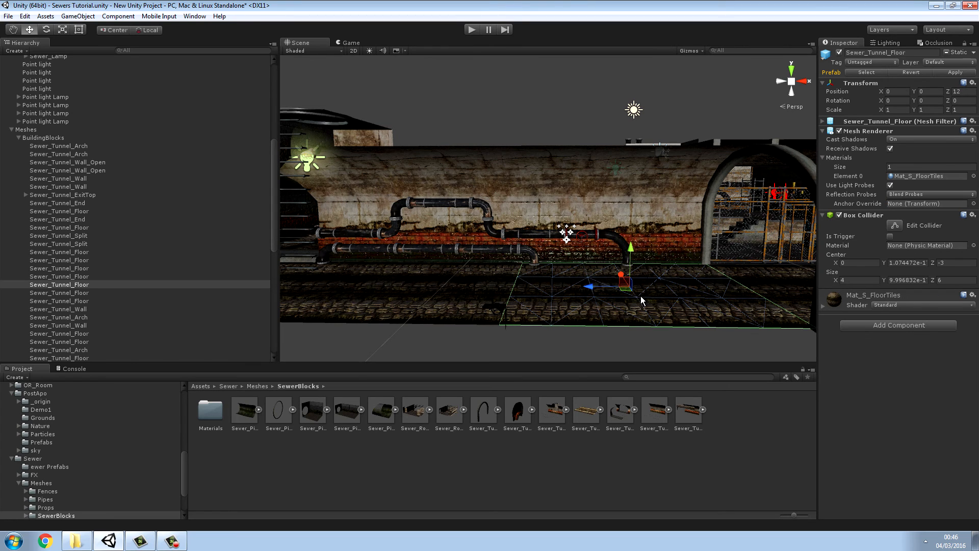
pyautogui.keyDown('shift'); pyautogui.click(454, 295); pyautogui.keyUp('shift')
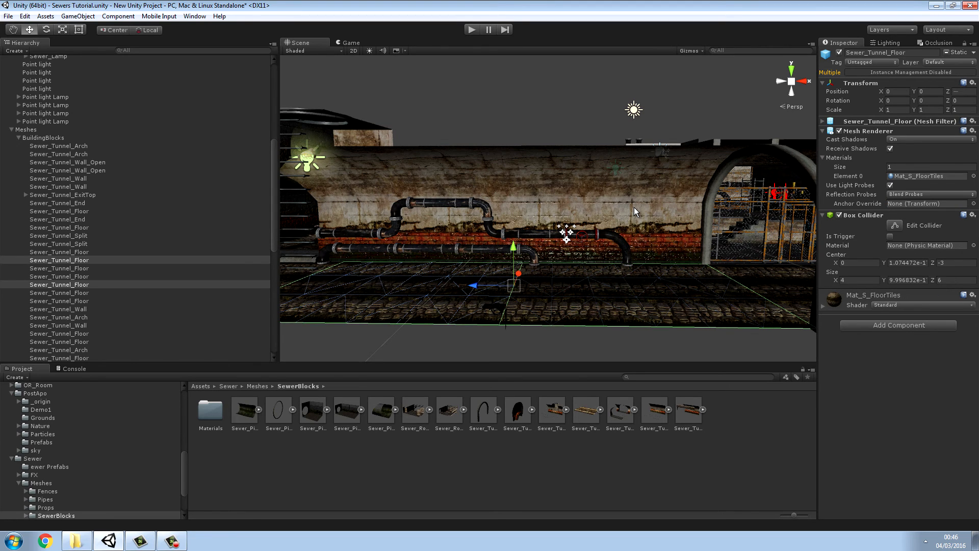
pyautogui.keyDown('shift'); pyautogui.click(571, 197); pyautogui.keyUp('shift')
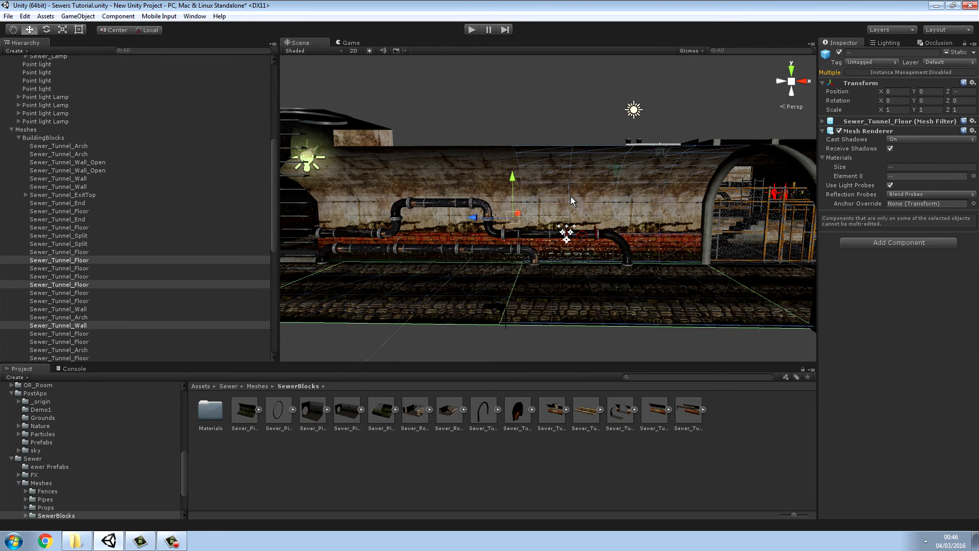
pyautogui.keyDown('shift'); pyautogui.click(456, 202); pyautogui.keyUp('shift')
# Add the pipes along the tunnel wall to the selection and duplicate all selected tunnel pieces.
pyautogui.press('w')
pyautogui.moveTo(499, 203)
pyautogui.mouseDown(button='right')
pyautogui.moveTo(469, 216)
pyautogui.moveTo(519, 216)
pyautogui.moveTo(512, 209)
pyautogui.mouseUp(button='right')
pyautogui.press('s')
pyautogui.keyDown('shift'); pyautogui.click(514, 208); pyautogui.keyUp('shift')
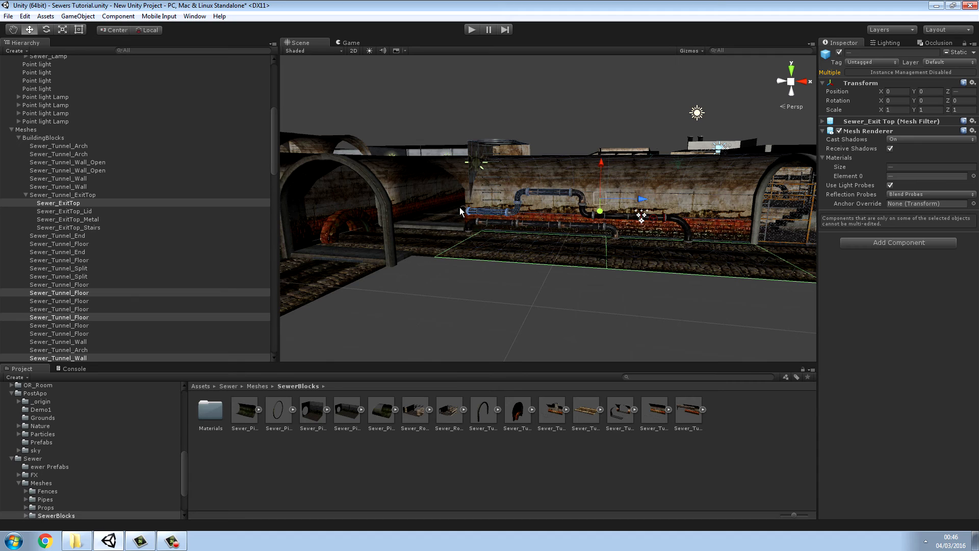
pyautogui.keyDown('shift'); pyautogui.click(472, 228); pyautogui.keyUp('shift')
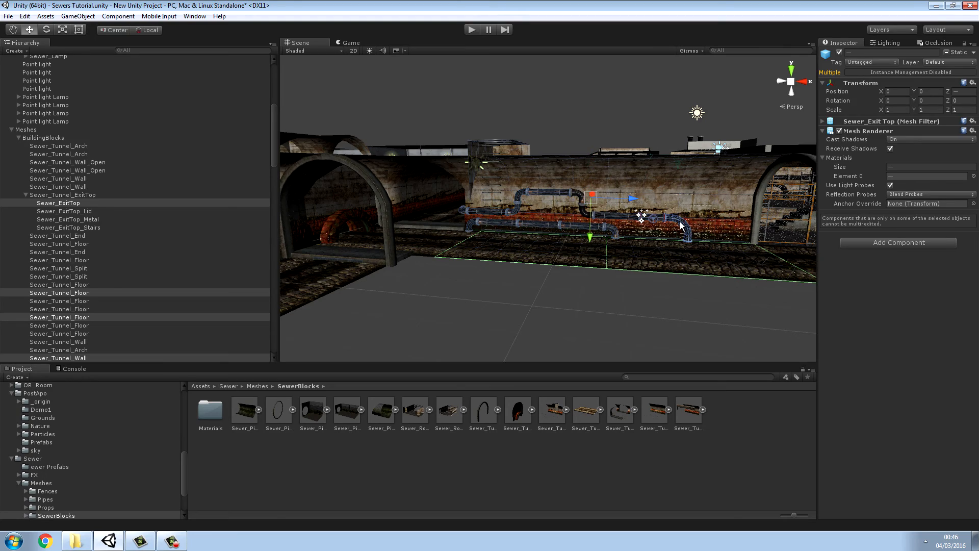
pyautogui.moveTo(665, 229); pyautogui.dragTo(692, 213, button='right')
pyautogui.press('w')
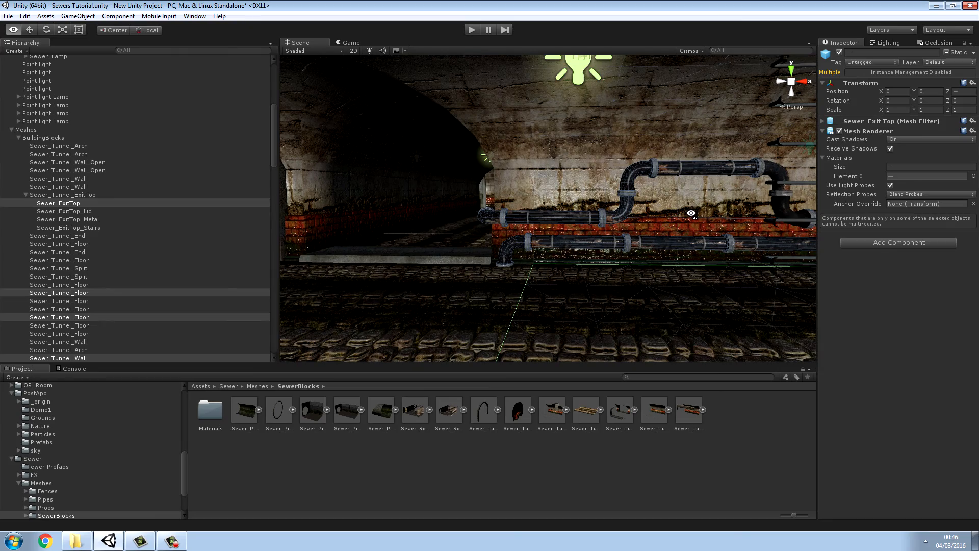
pyautogui.moveTo(691, 213); pyautogui.dragTo(713, 195, button='right')
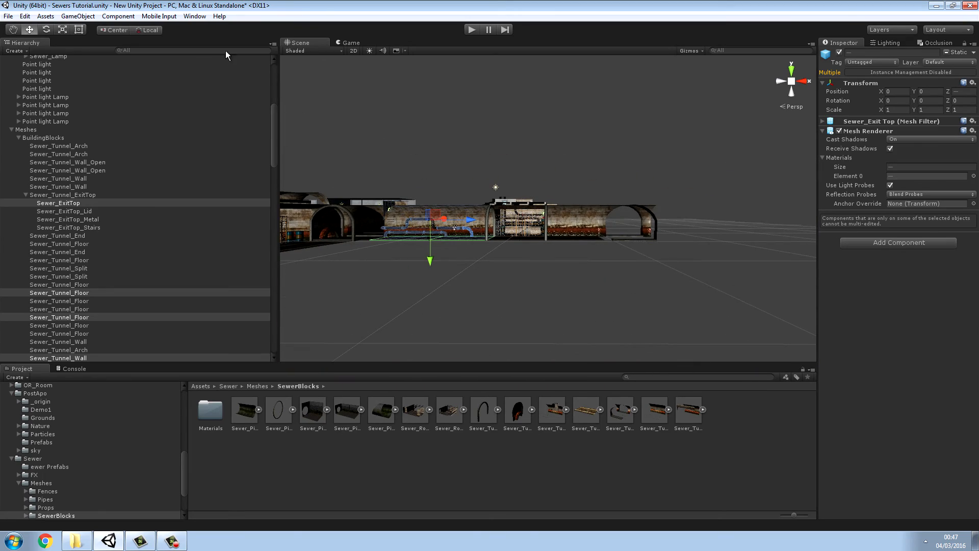
pyautogui.click(25, 16)
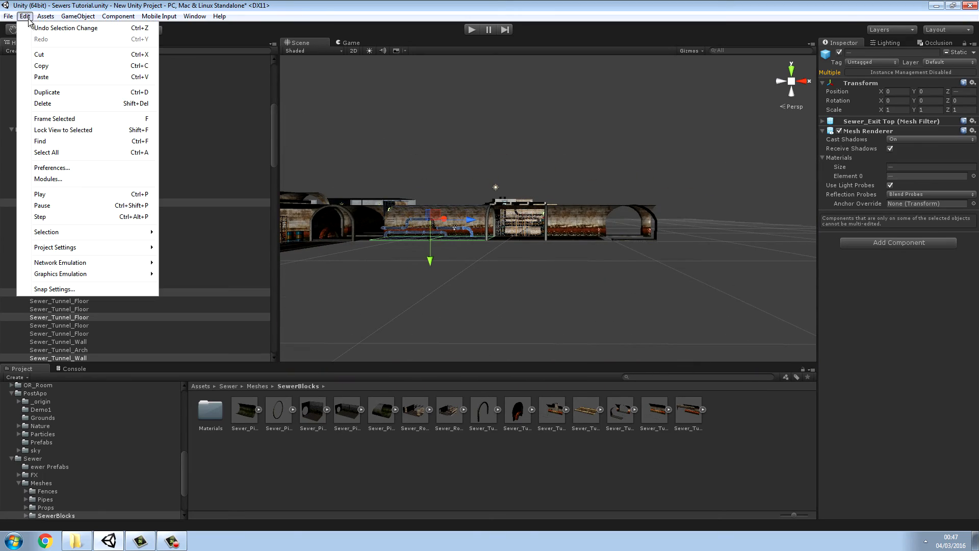
pyautogui.click(57, 93)
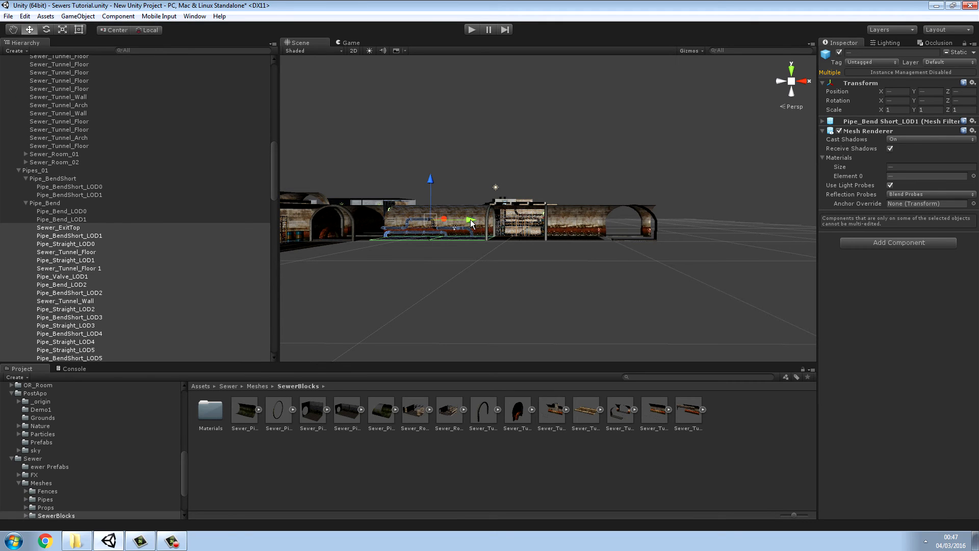
# Move the duplicated tunnel section with its pipes along the tunnel and sideways, close to the split piece's side opening.
pyautogui.moveTo(470, 219); pyautogui.dragTo(671, 247)
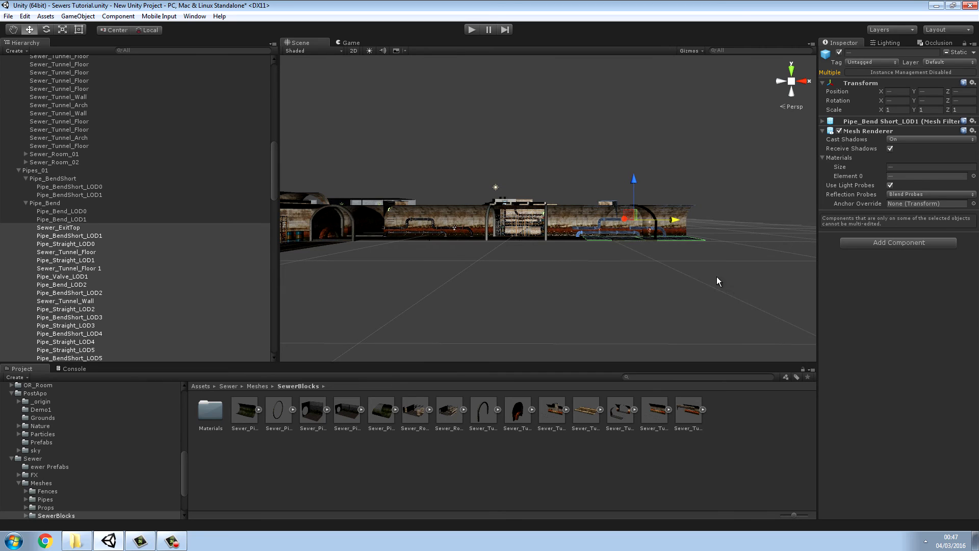
pyautogui.keyDown('alt'); pyautogui.moveTo(717, 276); pyautogui.dragTo(659, 274); pyautogui.keyUp('alt')
pyautogui.moveTo(672, 234); pyautogui.dragTo(570, 237)
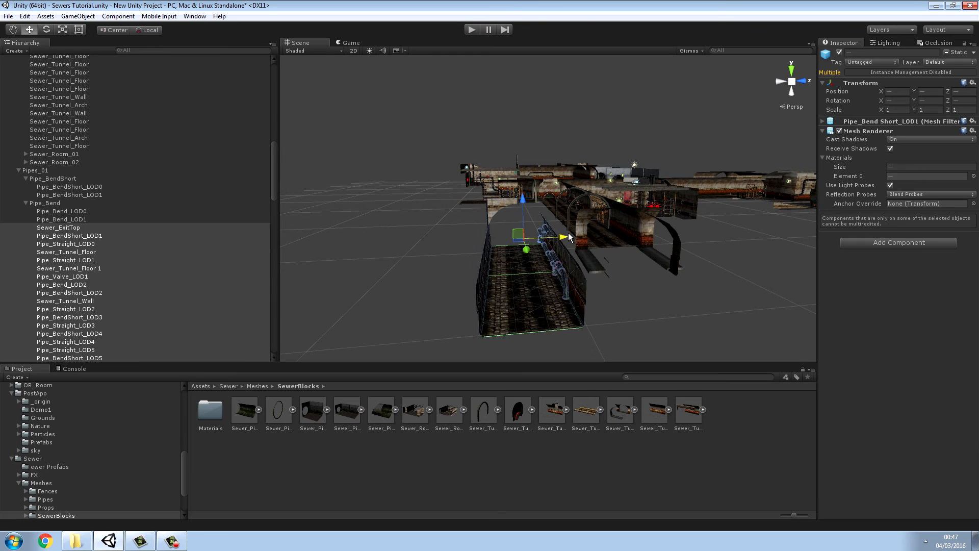
# Rotate the duplicated tunnel section roughly a quarter turn about the vertical axis and shift it outward from the split piece's opening.
pyautogui.click(46, 30)
pyautogui.moveTo(544, 247); pyautogui.dragTo(658, 237)
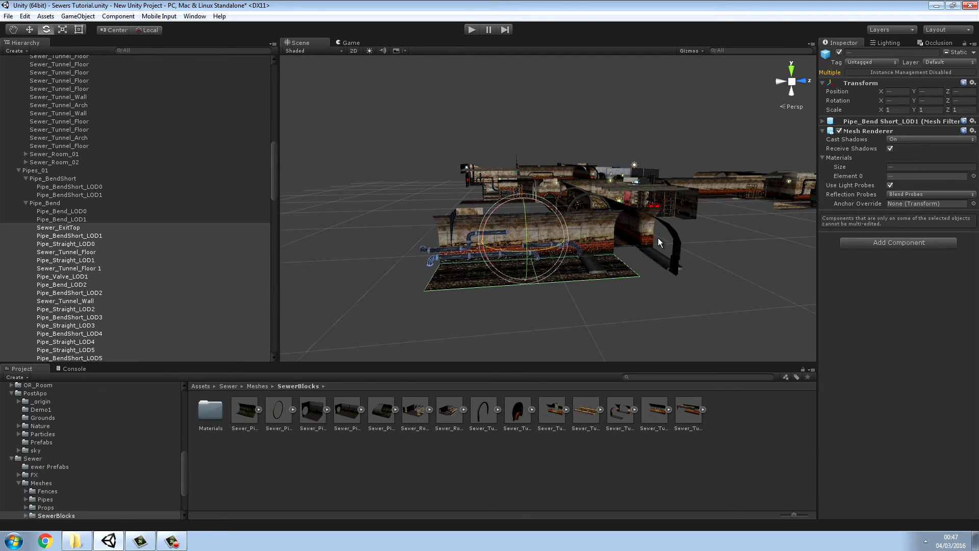
pyautogui.press('w')
pyautogui.moveTo(666, 254); pyautogui.dragTo(650, 255, button='right')
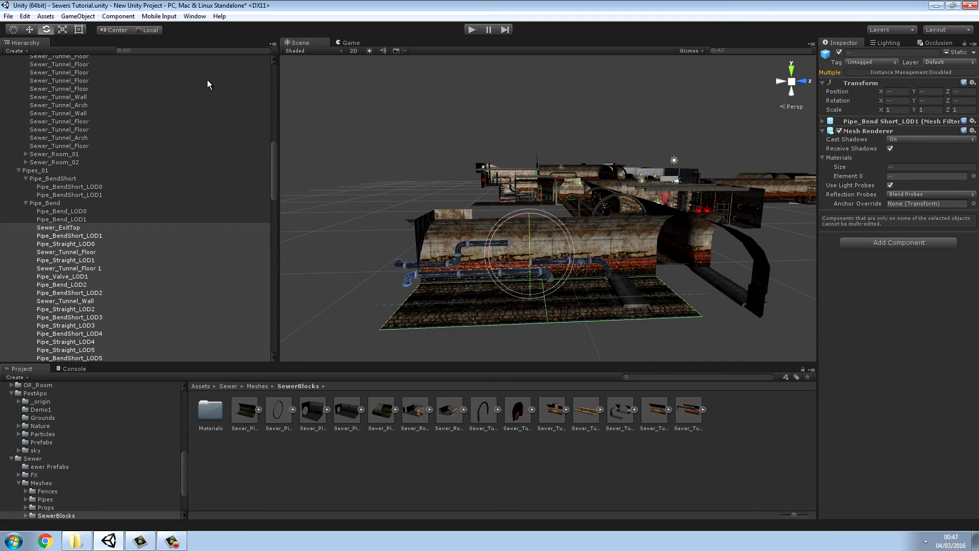
pyautogui.click(36, 31)
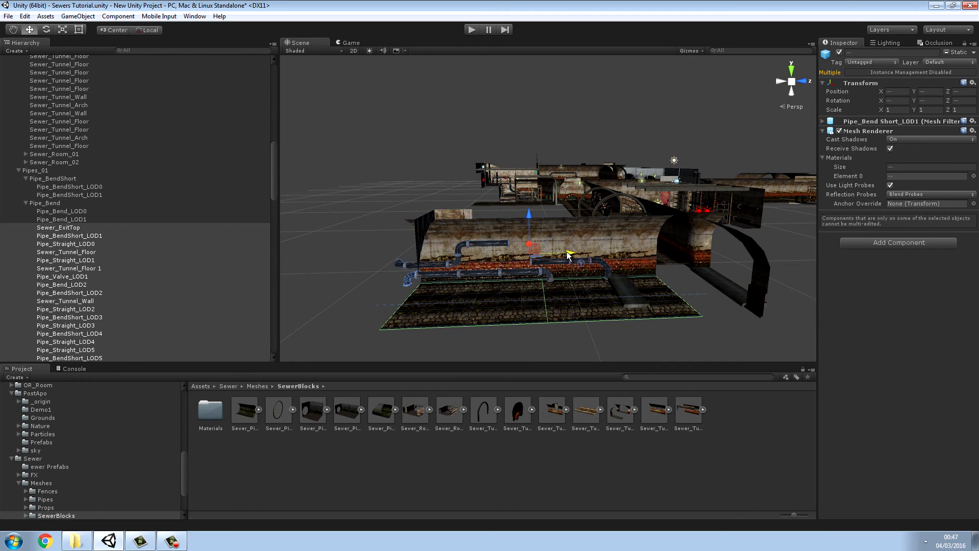
pyautogui.moveTo(569, 254); pyautogui.dragTo(503, 255)
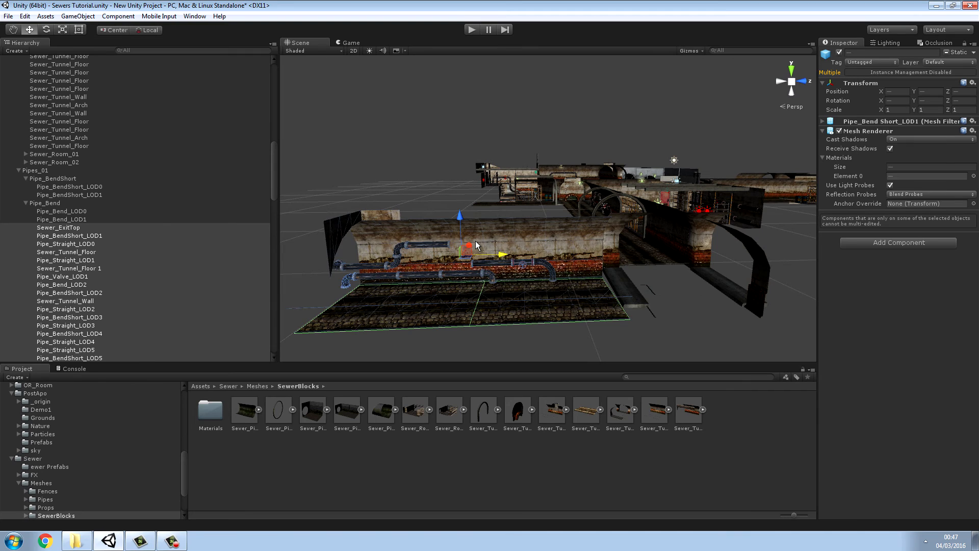
# Turn the duplicated section slightly about the vertical axis to straighten it and slide it toward the split piece's ledge.
pyautogui.click(46, 30)
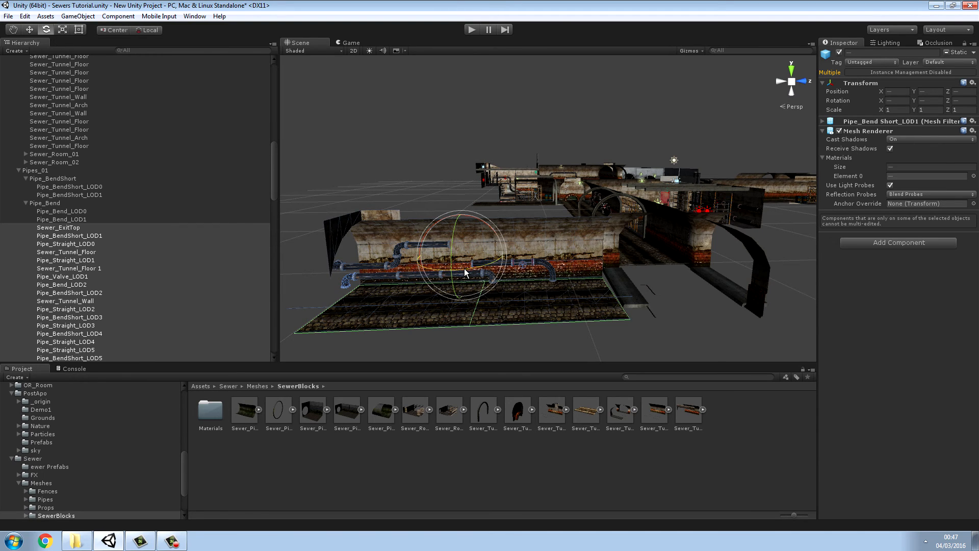
pyautogui.moveTo(464, 269); pyautogui.dragTo(469, 268)
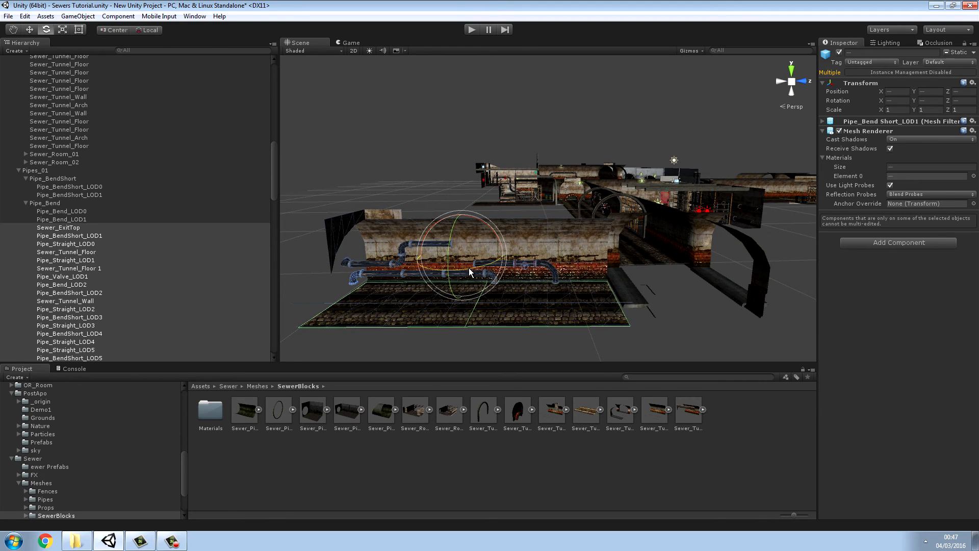
pyautogui.click(29, 33)
pyautogui.moveTo(775, 321); pyautogui.dragTo(502, 207, button='right')
pyautogui.scroll(5, 780, 315)
pyautogui.moveTo(483, 152); pyautogui.dragTo(531, 145)
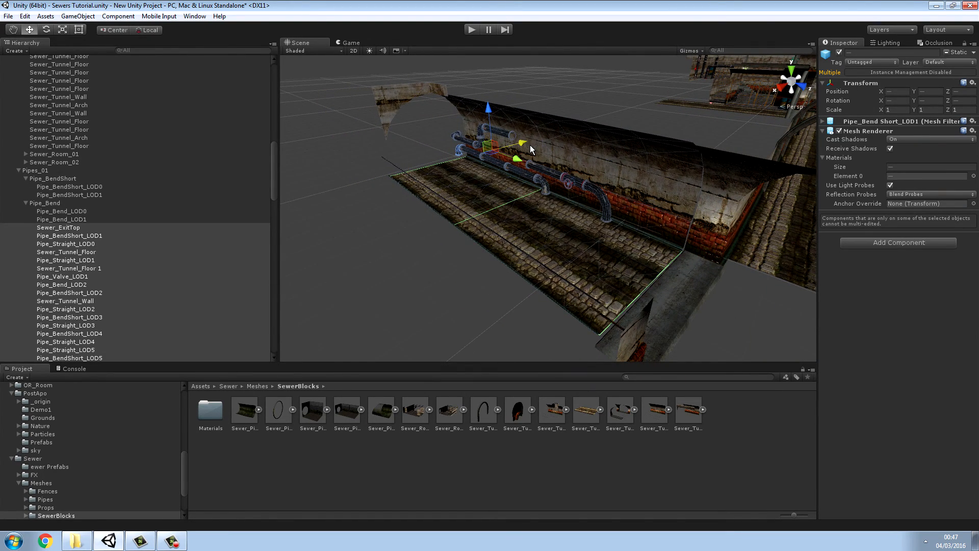
pyautogui.moveTo(529, 145); pyautogui.dragTo(887, 319, button='right')
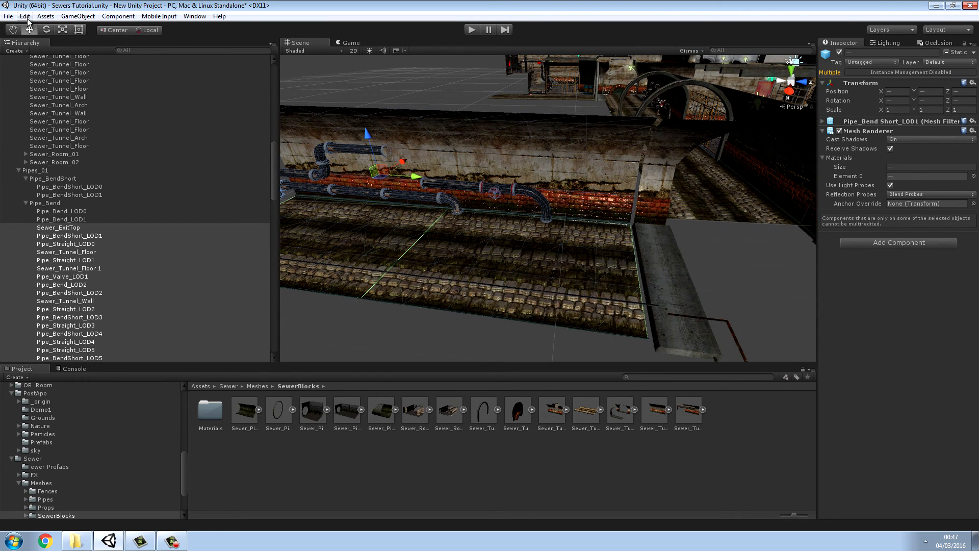
# Refine the duplicated section's rotation and align its floor and wall edge with the split piece's ledge and brick wall.
pyautogui.click(46, 30)
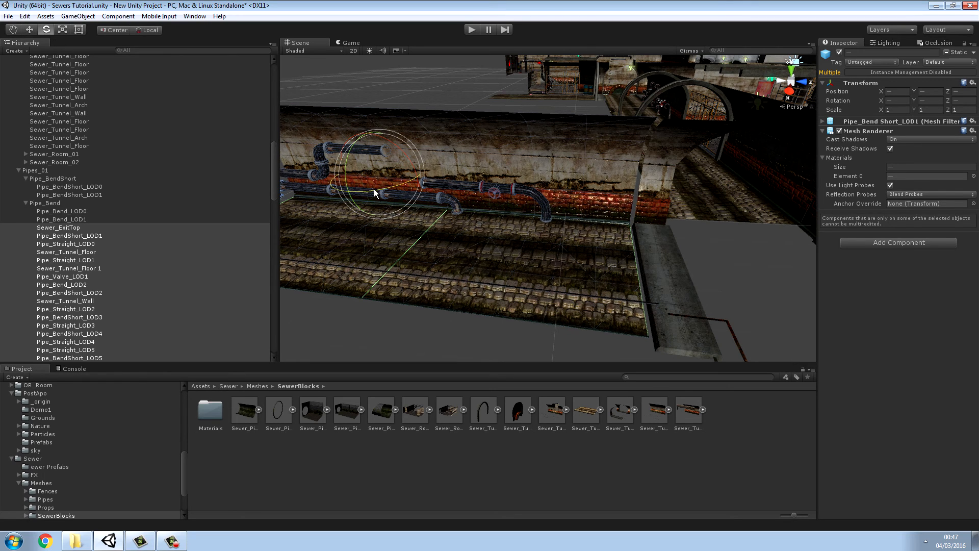
pyautogui.moveTo(463, 234); pyautogui.dragTo(510, 230, button='right')
pyautogui.moveTo(122, 304); pyautogui.dragTo(111, 228, button='right')
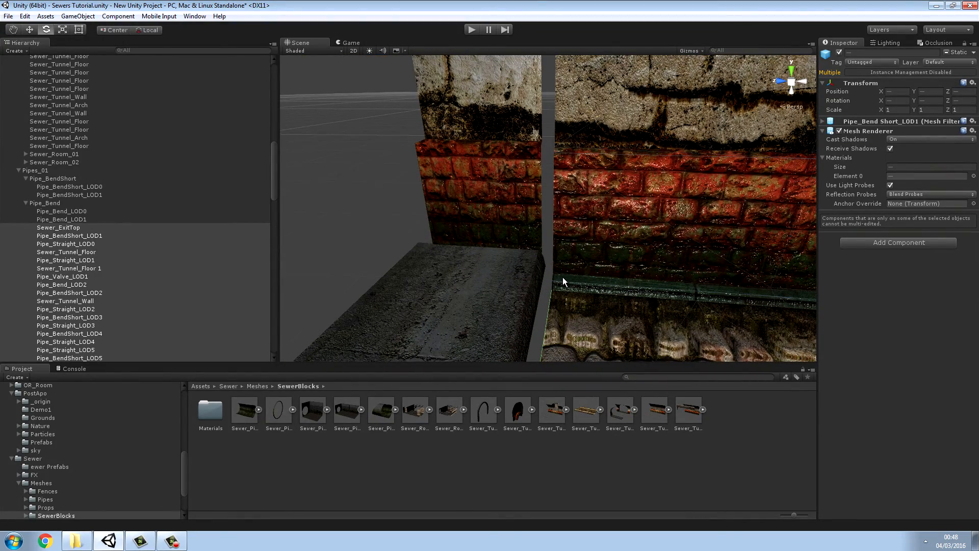
pyautogui.press('w')
pyautogui.moveTo(594, 253); pyautogui.dragTo(616, 271, button='right')
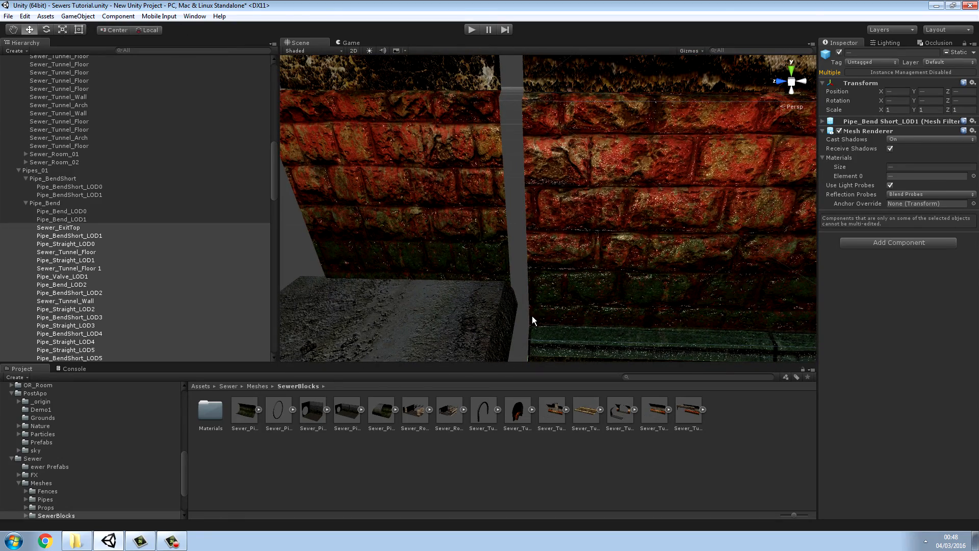
pyautogui.moveTo(573, 274); pyautogui.dragTo(588, 275, button='right')
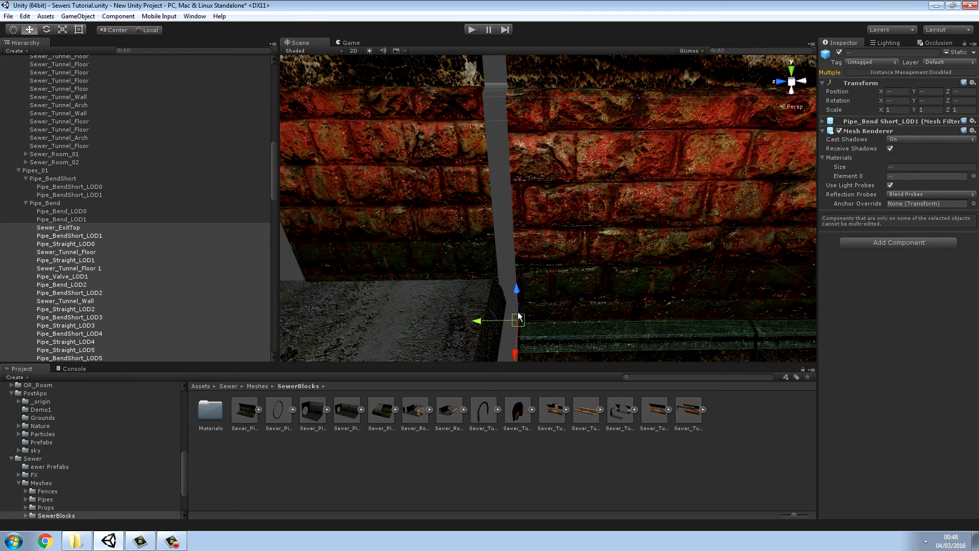
pyautogui.moveTo(518, 317); pyautogui.dragTo(461, 284)
pyautogui.moveTo(500, 284); pyautogui.dragTo(729, 264, button='right')
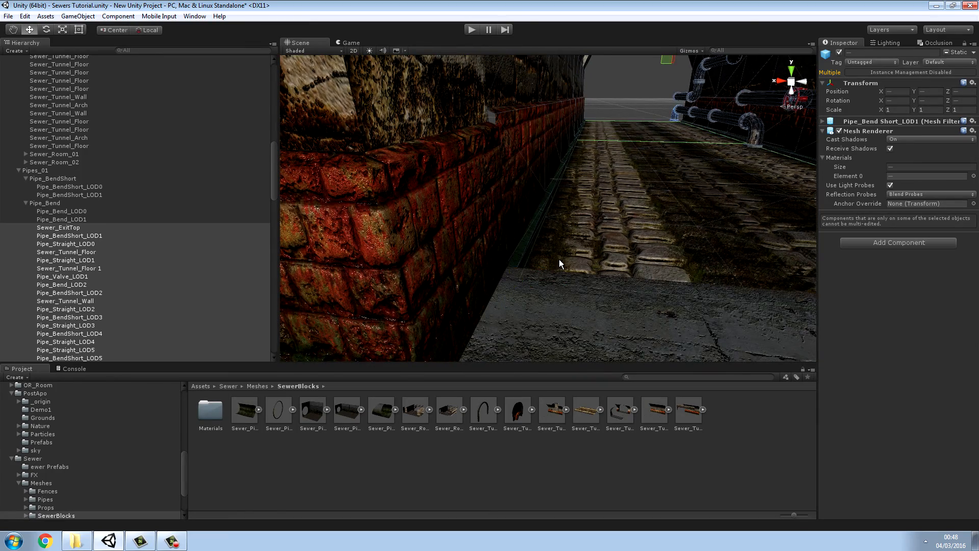
# Delete the two short pipe bends that lead up to the raised straight pipe on the duplicated section's wall.
pyautogui.moveTo(559, 259); pyautogui.dragTo(527, 99, button='right')
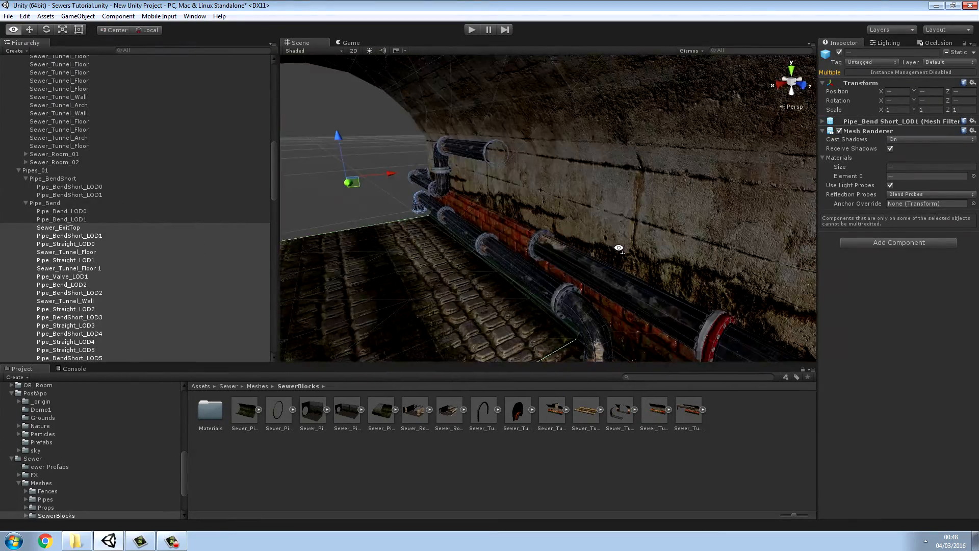
pyautogui.moveTo(619, 248); pyautogui.dragTo(760, 241, button='right')
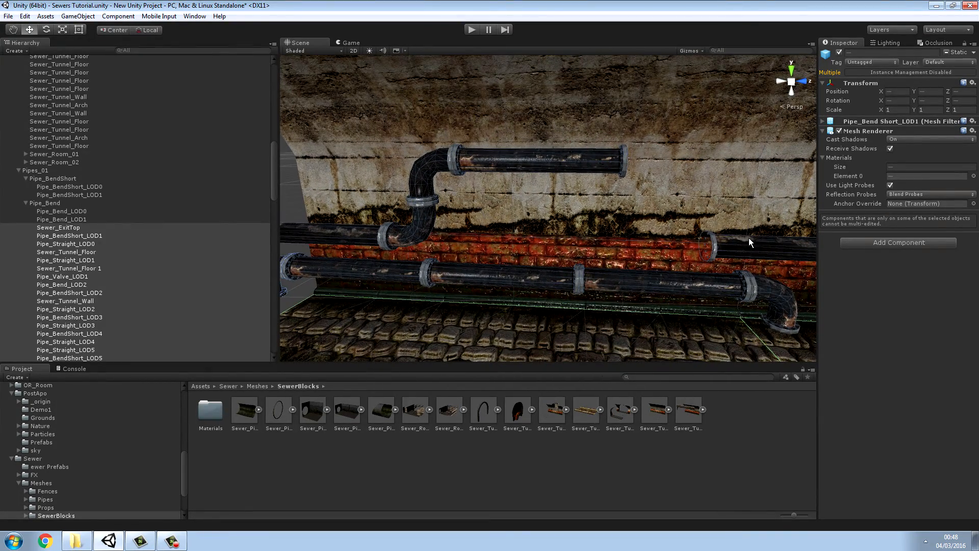
pyautogui.click(431, 170)
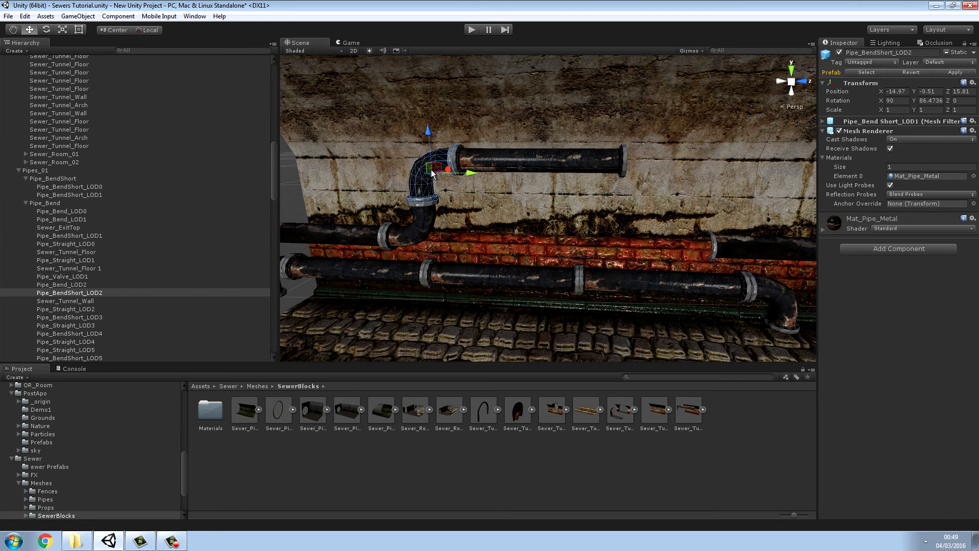
pyautogui.press('Delete')
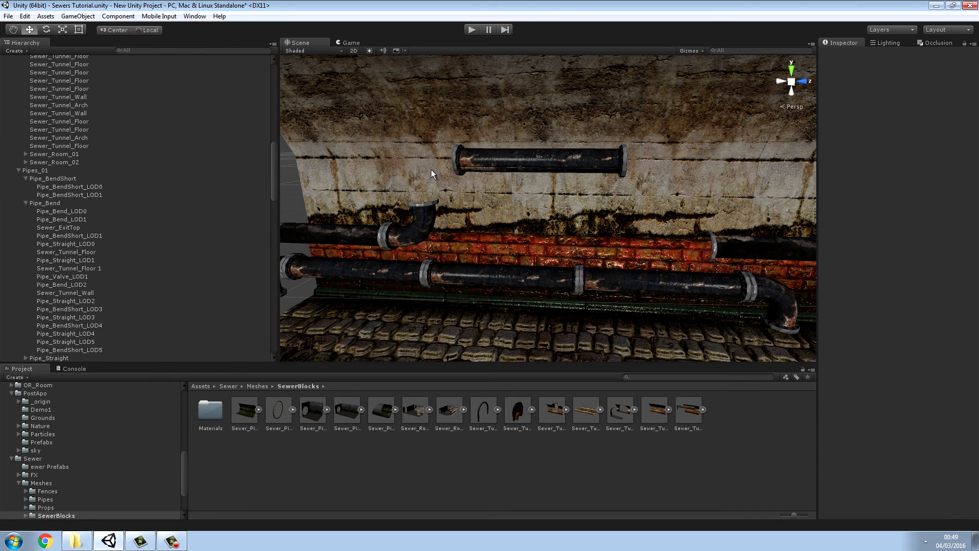
pyautogui.click(422, 219)
pyautogui.press('Delete')
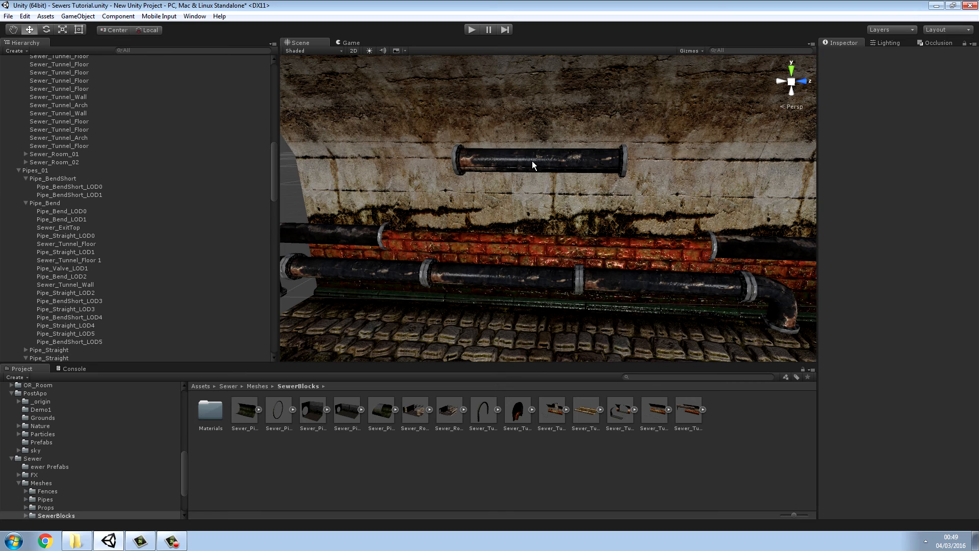
# Lower the raised straight pipe into the gap in the upper pipe run and shift it along the wall to about X -13.51, Y -0.14.
pyautogui.click(533, 161)
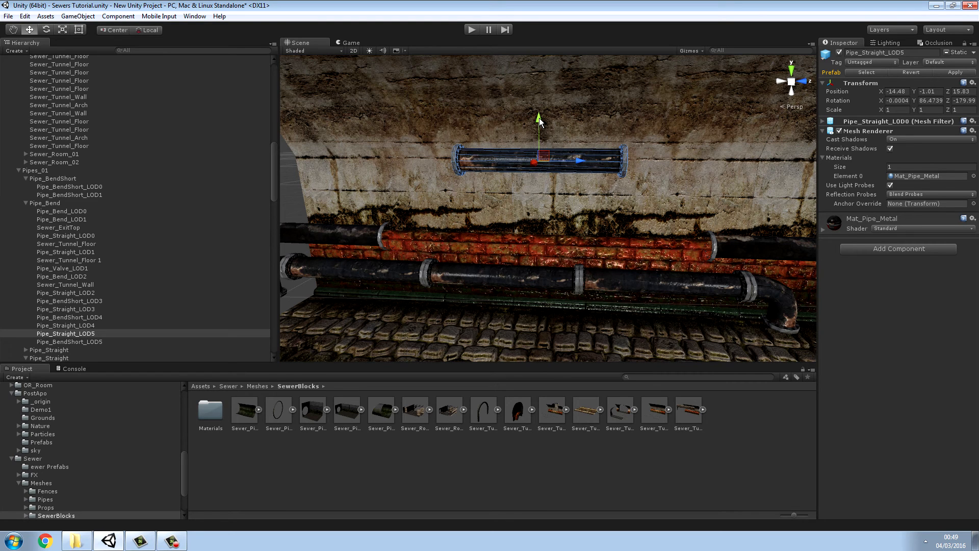
pyautogui.moveTo(539, 121); pyautogui.dragTo(528, 193)
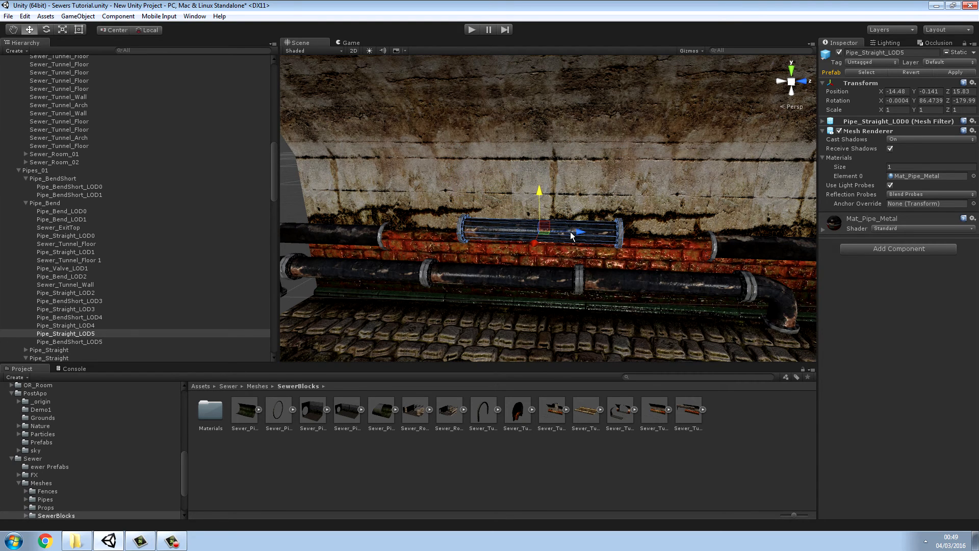
pyautogui.moveTo(571, 235); pyautogui.dragTo(663, 255)
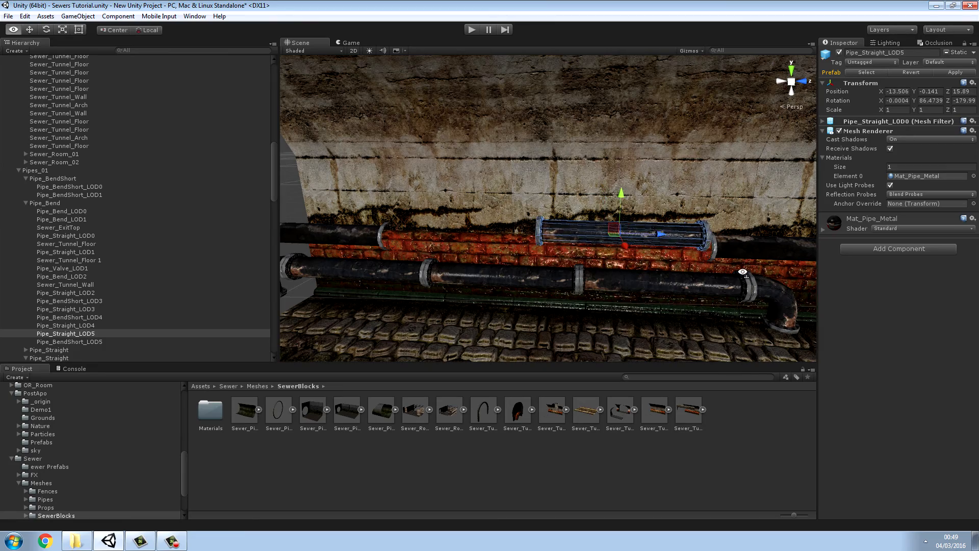
# Vertex-snap the straight pipe's flange to the adjoining pipe and adjust its position to about X -13.50, Y 0.04, Z 15.79.
pyautogui.press('w')
pyautogui.press('d')
pyautogui.moveTo(743, 272); pyautogui.dragTo(727, 290, button='right')
pyautogui.press('a')
pyautogui.press('v')
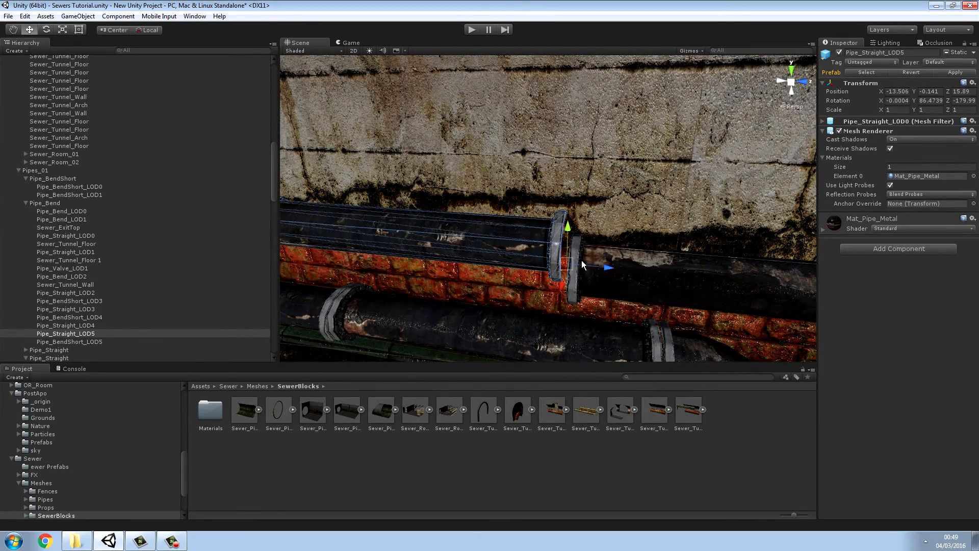
pyautogui.moveTo(568, 258)
pyautogui.mouseDown()
pyautogui.moveTo(570, 286)
pyautogui.moveTo(575, 259)
pyautogui.mouseUp()
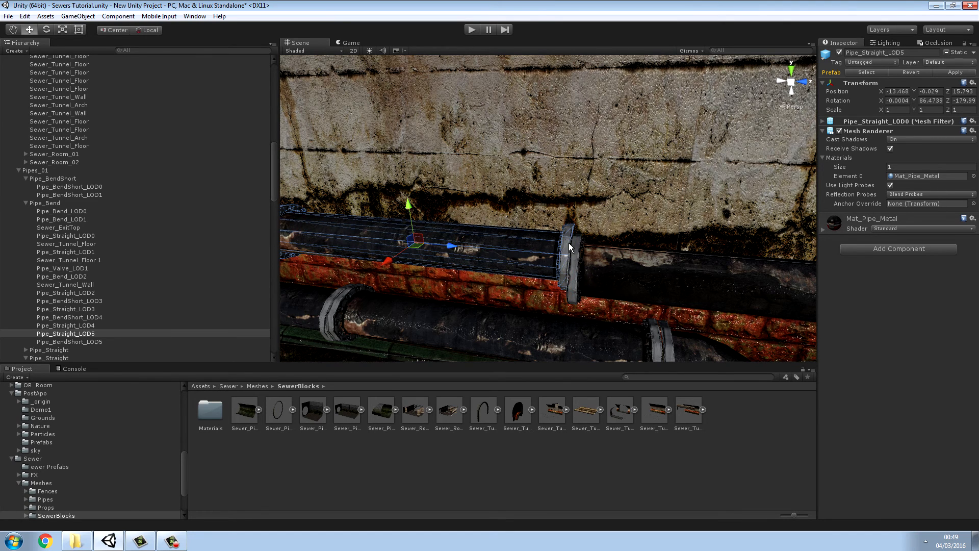
pyautogui.moveTo(414, 209); pyautogui.dragTo(408, 219)
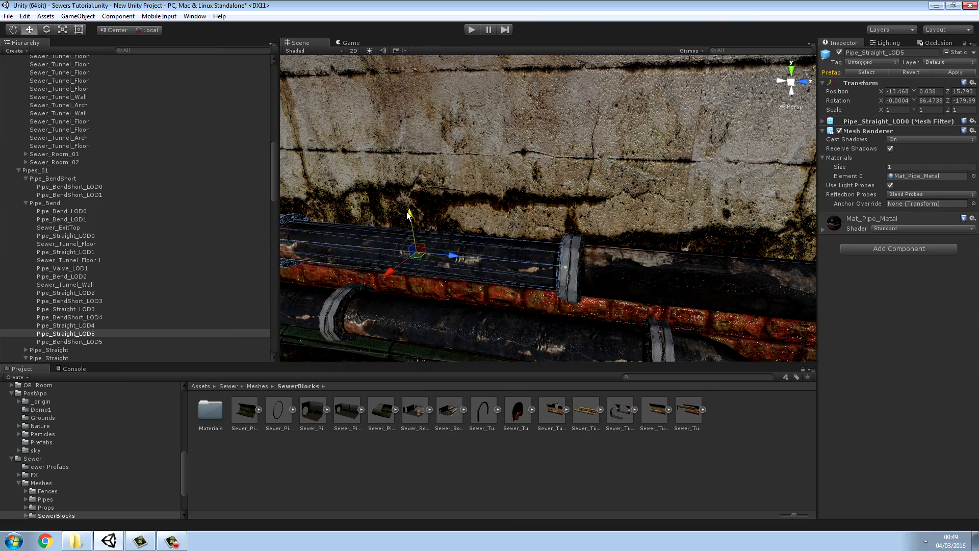
pyautogui.moveTo(454, 253); pyautogui.dragTo(451, 254)
# Line up the straight pipe concentrically with the adjoining pipe and join their flanges at about X -13.48, Y -0.01, Z 15.89.
pyautogui.keyDown('alt'); pyautogui.moveTo(550, 266); pyautogui.dragTo(823, 261); pyautogui.keyUp('alt')
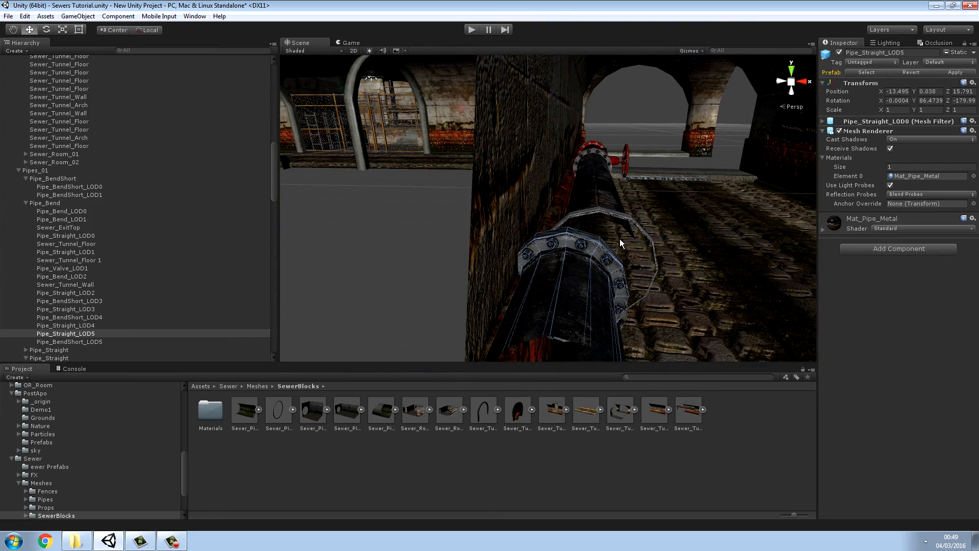
pyautogui.moveTo(608, 244); pyautogui.dragTo(627, 232)
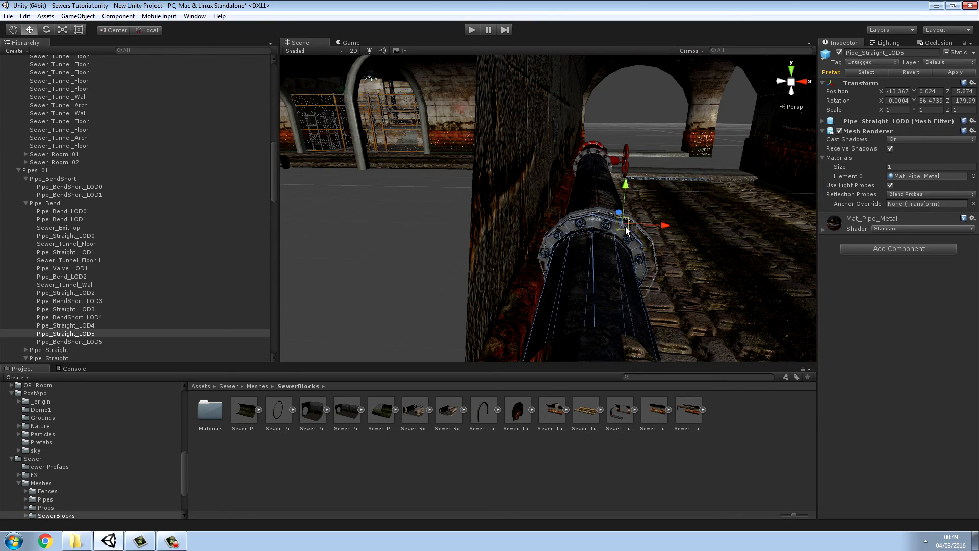
pyautogui.moveTo(674, 237); pyautogui.dragTo(457, 203, button='right')
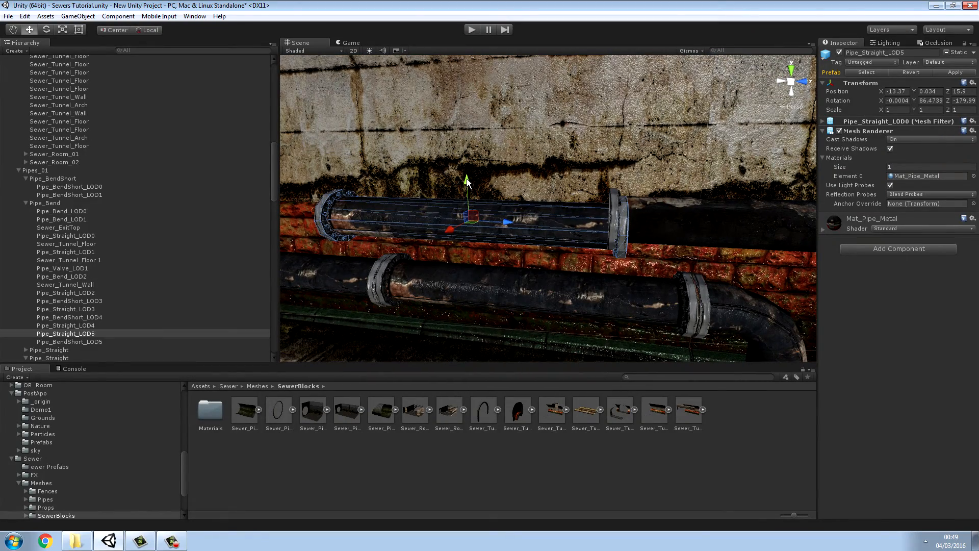
pyautogui.moveTo(467, 182); pyautogui.dragTo(466, 176)
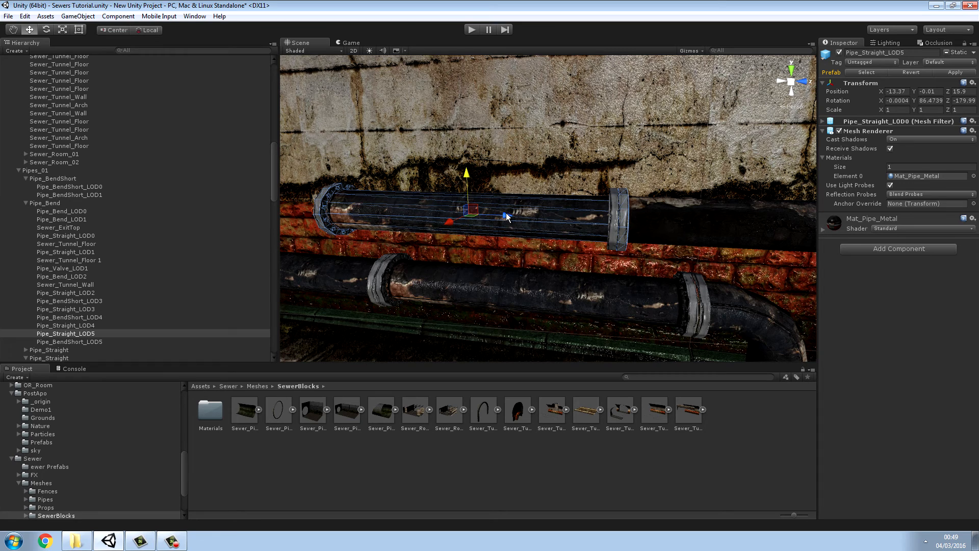
pyautogui.moveTo(506, 213); pyautogui.dragTo(493, 213)
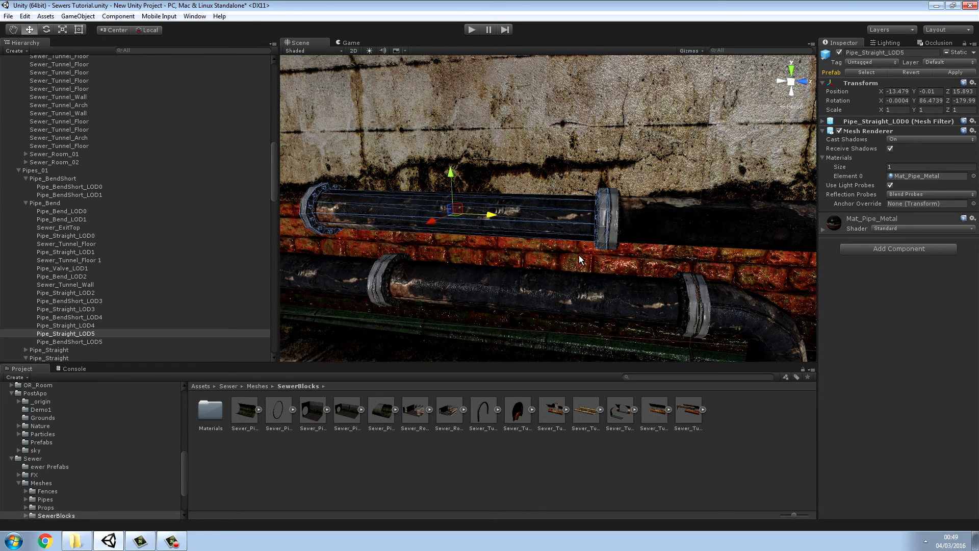
pyautogui.press('v')
pyautogui.moveTo(608, 219); pyautogui.dragTo(610, 220)
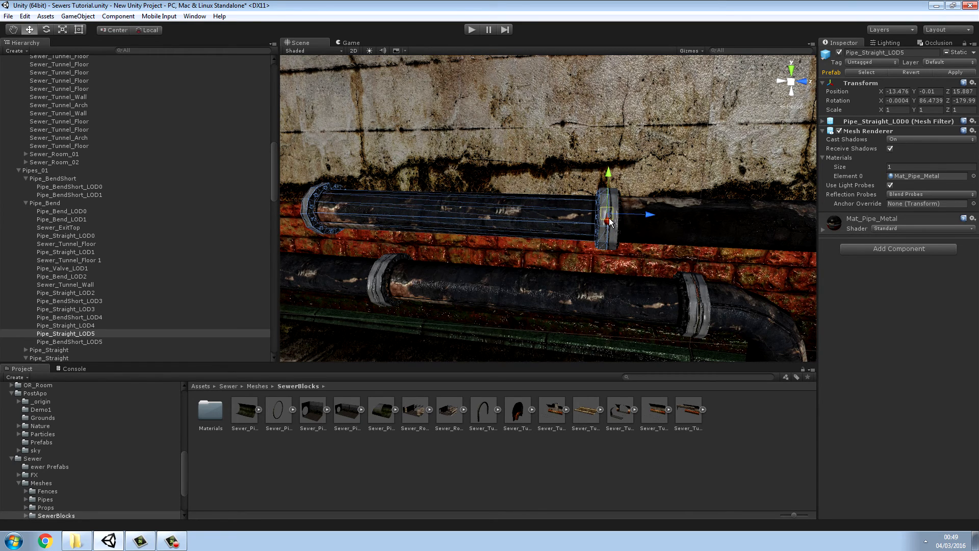
# Duplicate the straight pipe and slide the copy along the wall into the remaining gap at about X -15.48, Z 15.76.
pyautogui.moveTo(609, 218)
pyautogui.mouseDown(button='right')
pyautogui.moveTo(519, 225)
pyautogui.moveTo(599, 217)
pyautogui.mouseUp(button='right')
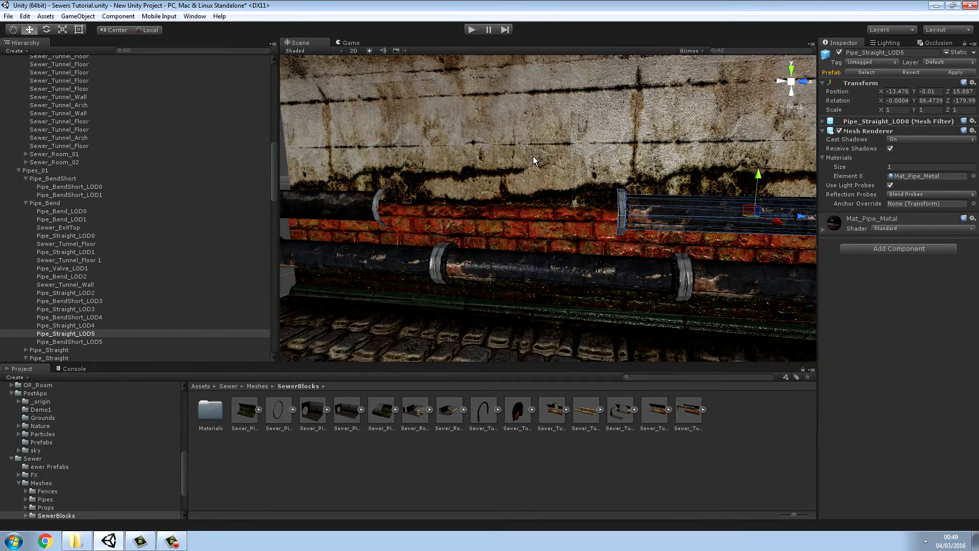
pyautogui.click(24, 16)
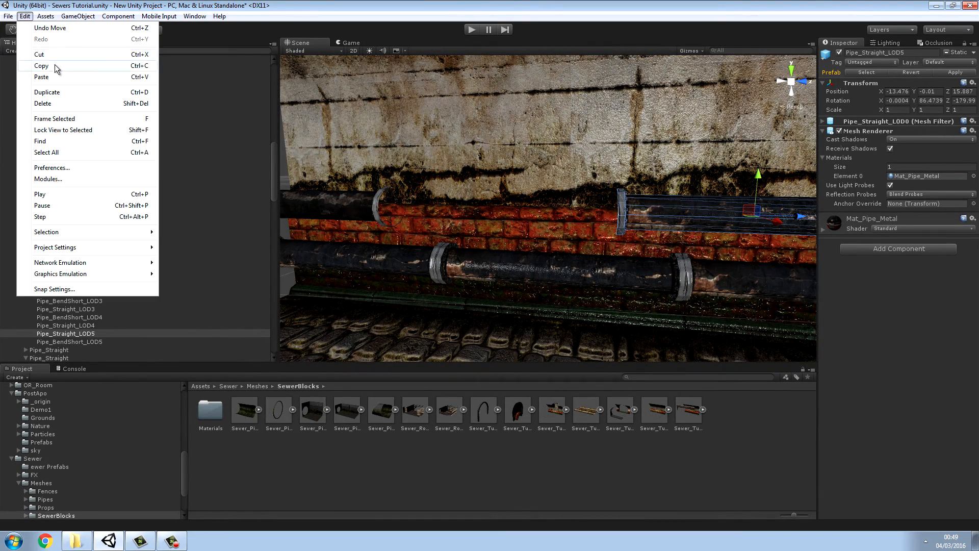
pyautogui.click(56, 93)
pyautogui.moveTo(802, 218); pyautogui.dragTo(526, 221)
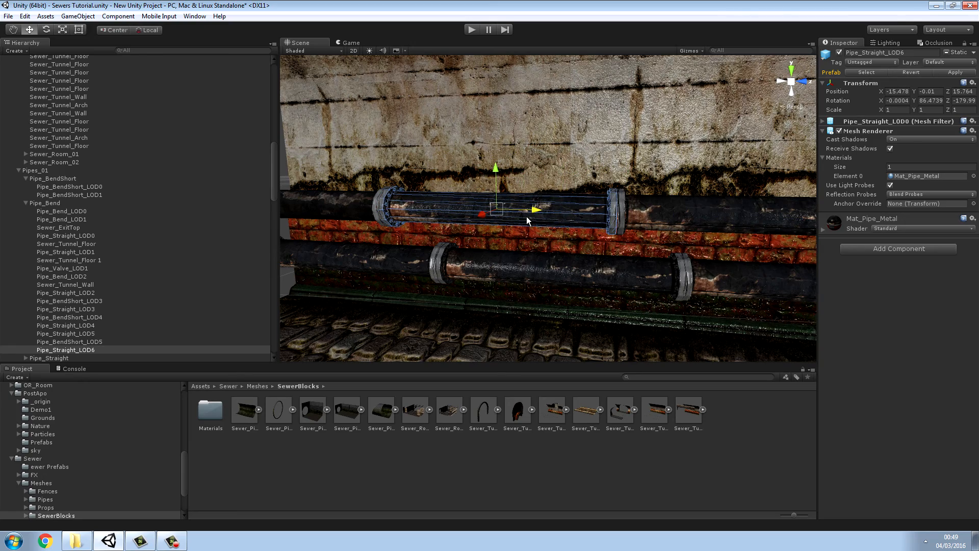
# Nudge the copied straight pipe along the upper pipe run to about X -15.475.
pyautogui.click(543, 498)
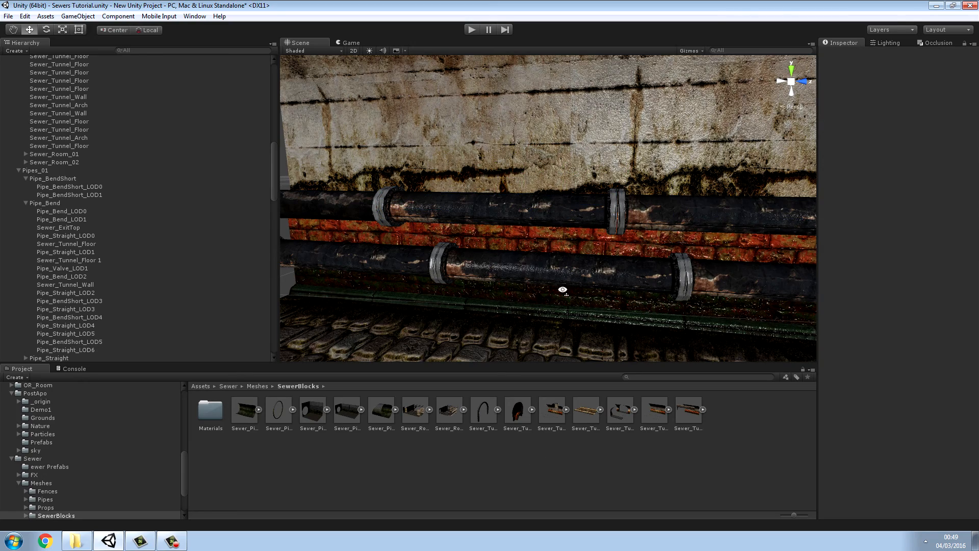
pyautogui.press('w')
pyautogui.press('a')
pyautogui.moveTo(563, 290)
pyautogui.mouseDown(button='right')
pyautogui.moveTo(593, 289)
pyautogui.moveTo(582, 291)
pyautogui.mouseUp(button='right')
pyautogui.press('d')
pyautogui.click(584, 214)
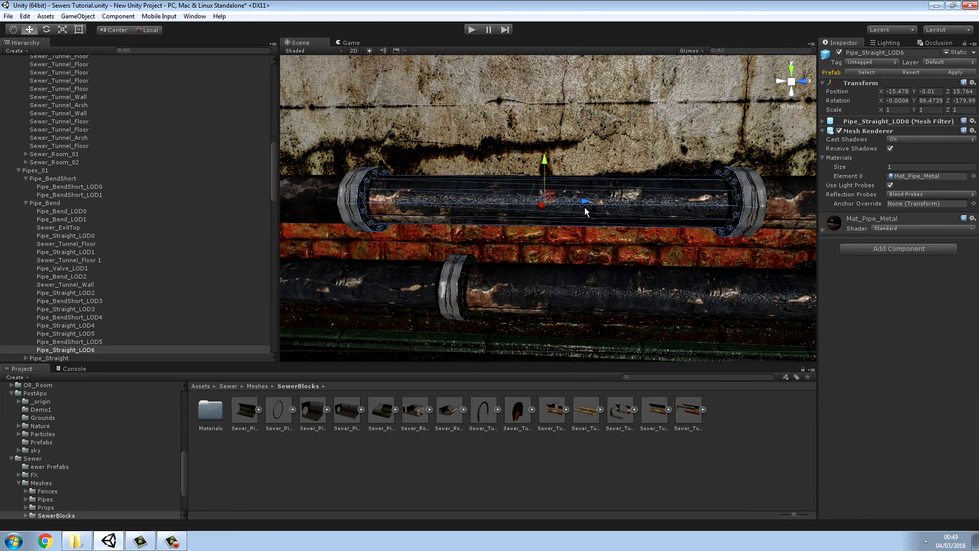
pyautogui.moveTo(587, 204); pyautogui.dragTo(588, 204)
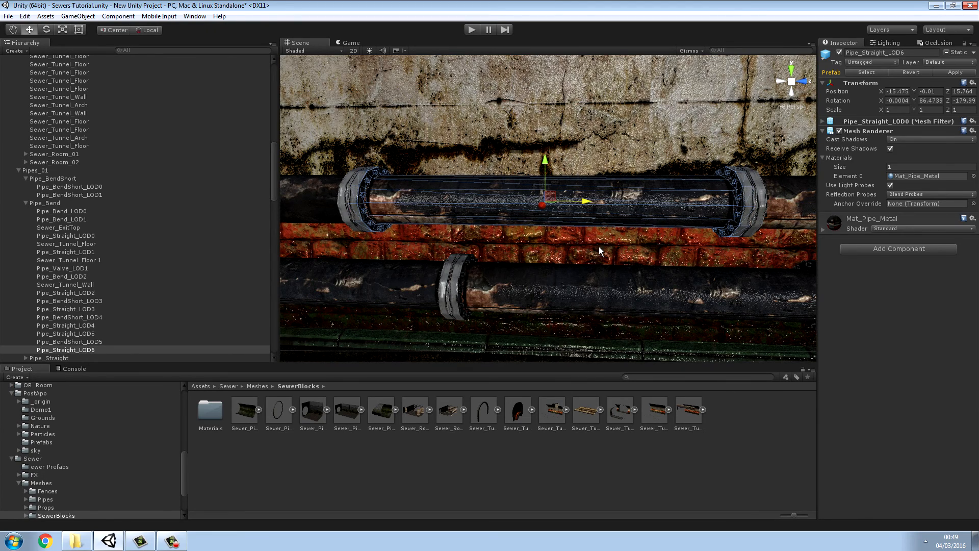
# Duplicate the manhole lid Sewer_ExitTop_Lid above the ladder of the existing exit shaft.
pyautogui.press('a')
pyautogui.moveTo(599, 246); pyautogui.dragTo(341, 177, button='right')
pyautogui.press('s')
pyautogui.click(668, 268)
pyautogui.press('a')
pyautogui.press('w')
pyautogui.press('d')
pyautogui.press('w')
pyautogui.click(523, 101)
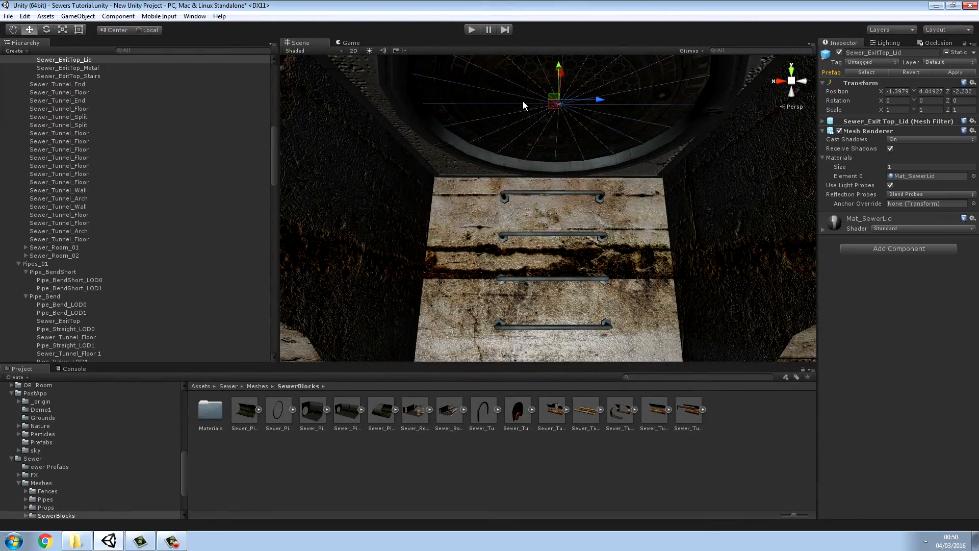
pyautogui.press('s')
pyautogui.moveTo(522, 101); pyautogui.dragTo(528, 92, button='right')
pyautogui.press('w')
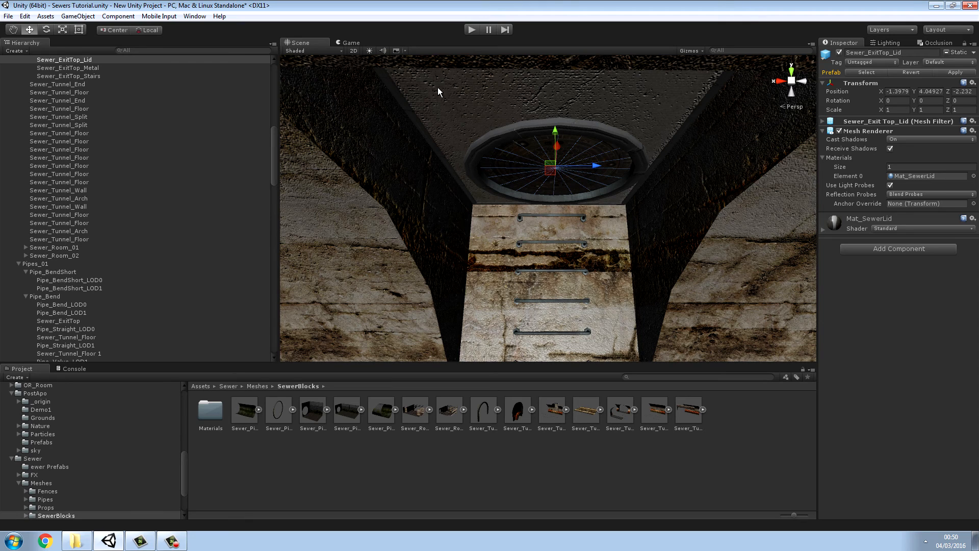
pyautogui.click(26, 17)
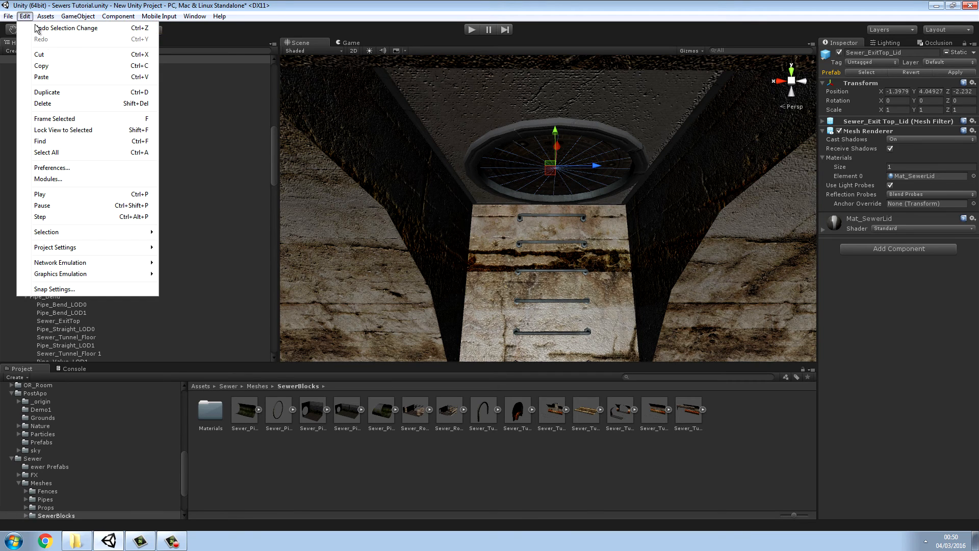
pyautogui.click(46, 92)
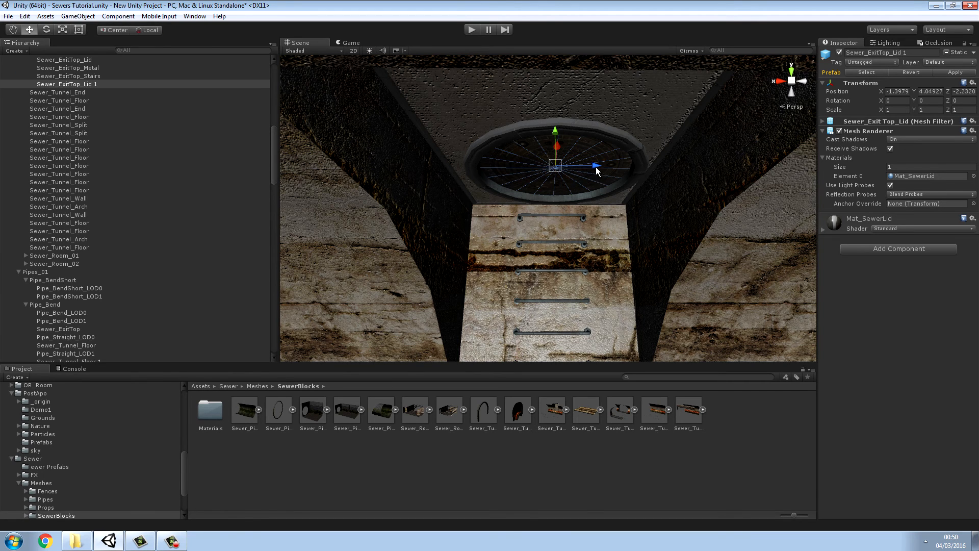
# Move the lid copy across to the new tunnel section's exit shaft, to about X -11.72, Z -26.7.
pyautogui.moveTo(596, 167); pyautogui.dragTo(247, 171)
pyautogui.keyDown('alt'); pyautogui.moveTo(545, 217); pyautogui.dragTo(796, 193); pyautogui.keyUp('alt')
pyautogui.keyDown('alt'); pyautogui.moveTo(795, 193); pyautogui.dragTo(978, 198); pyautogui.keyUp('alt')
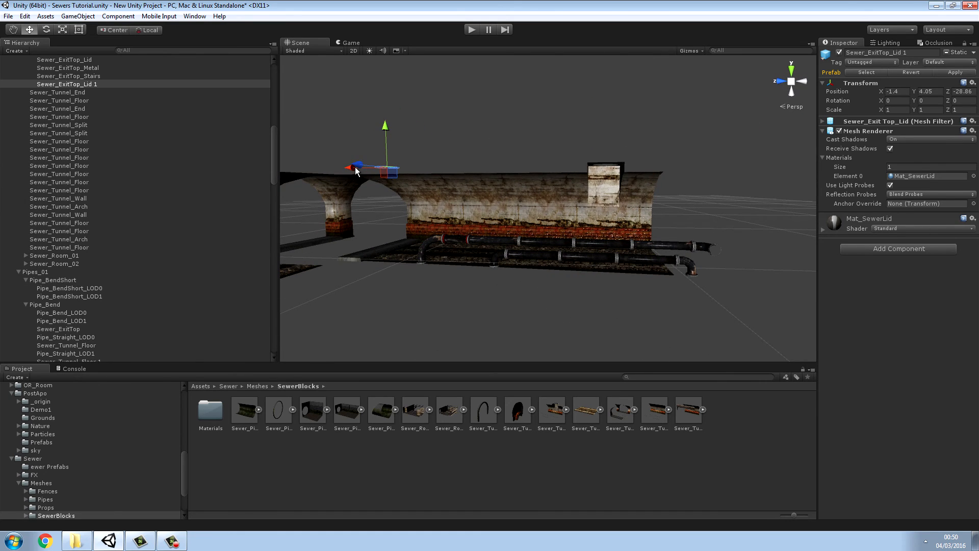
pyautogui.moveTo(349, 170); pyautogui.dragTo(318, 200)
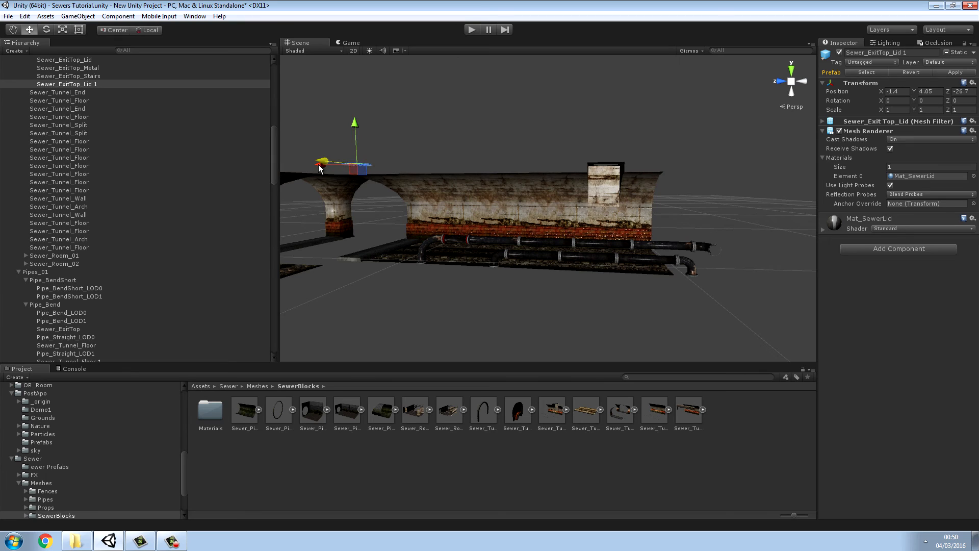
pyautogui.moveTo(356, 208); pyautogui.dragTo(370, 183, button='right')
pyautogui.press('w')
pyautogui.press('a')
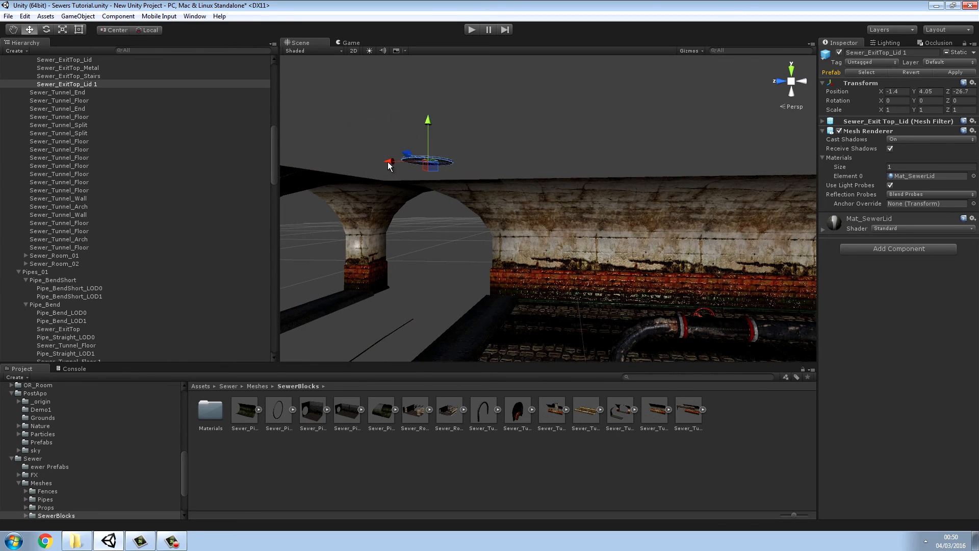
pyautogui.moveTo(458, 172); pyautogui.dragTo(760, 215)
# Bring the lid copy into the new shaft's ceiling opening at about X -12.93, Y 3.93, Z -27.43.
pyautogui.moveTo(760, 216); pyautogui.dragTo(668, 133, button='right')
pyautogui.press('w')
pyautogui.press('w')
pyautogui.press('s')
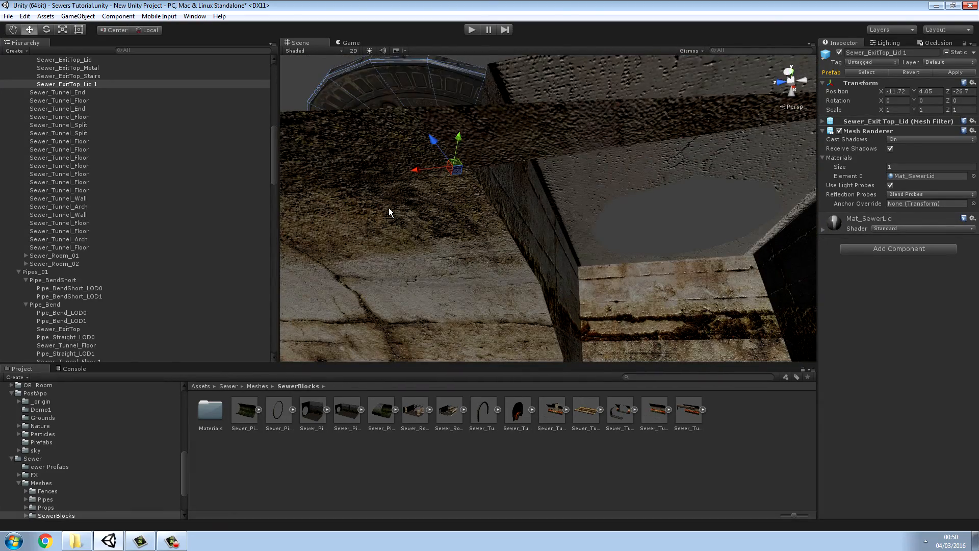
pyautogui.moveTo(408, 174); pyautogui.dragTo(634, 236)
pyautogui.moveTo(726, 288); pyautogui.dragTo(691, 298, button='right')
pyautogui.press('w')
pyautogui.press('d')
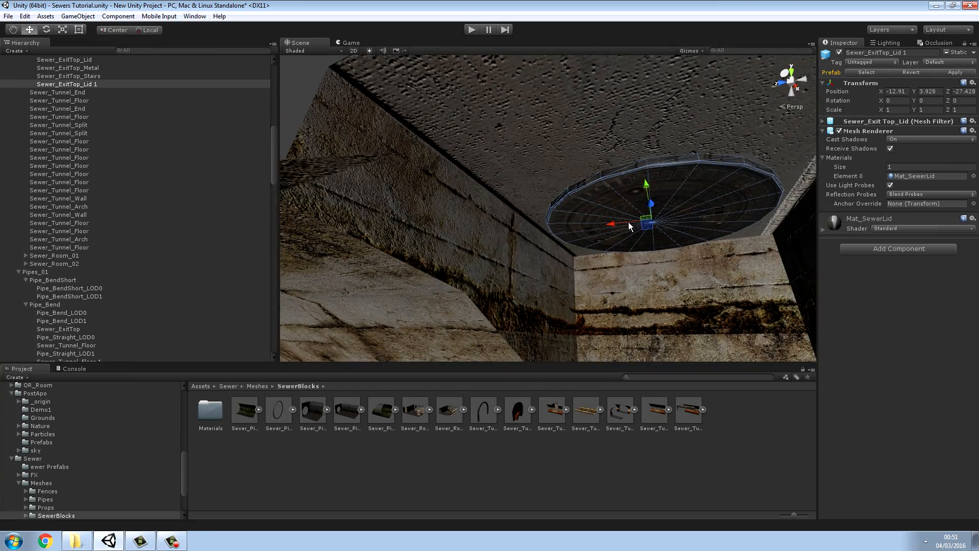
pyautogui.moveTo(611, 222); pyautogui.dragTo(616, 223)
# Align the lid copy with the round ceiling hole at about X -12.95, Y 4.03, Z -27.51.
pyautogui.press('w')
pyautogui.moveTo(727, 294); pyautogui.dragTo(756, 137, button='right')
pyautogui.press('w')
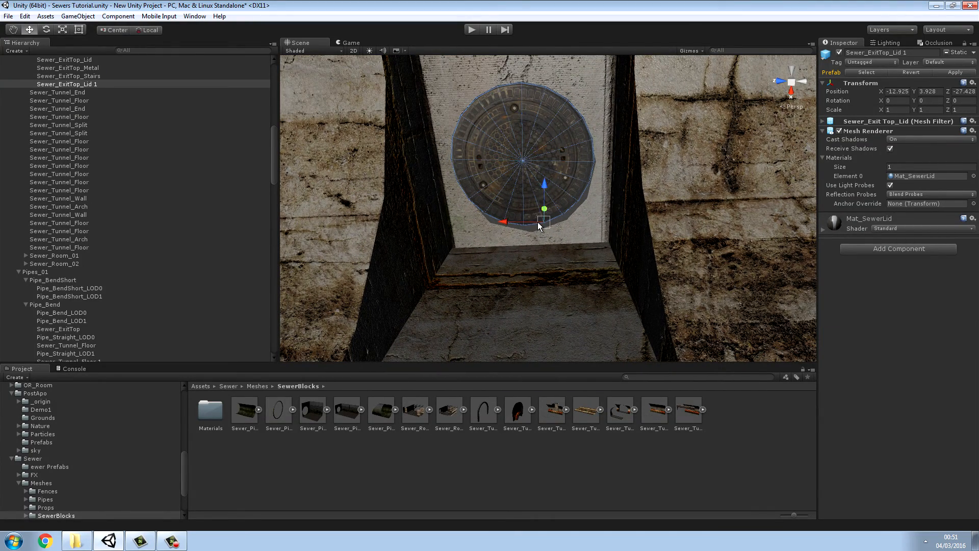
pyautogui.moveTo(537, 223); pyautogui.dragTo(549, 225)
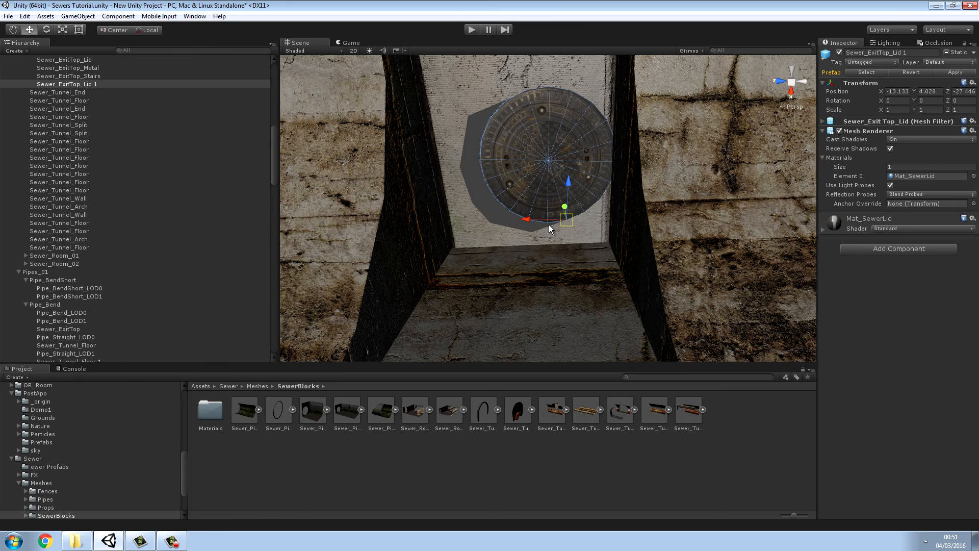
pyautogui.hotkey('ctrl', 'z')
pyautogui.hotkey('ctrl', 'y')
pyautogui.moveTo(504, 159); pyautogui.dragTo(485, 163)
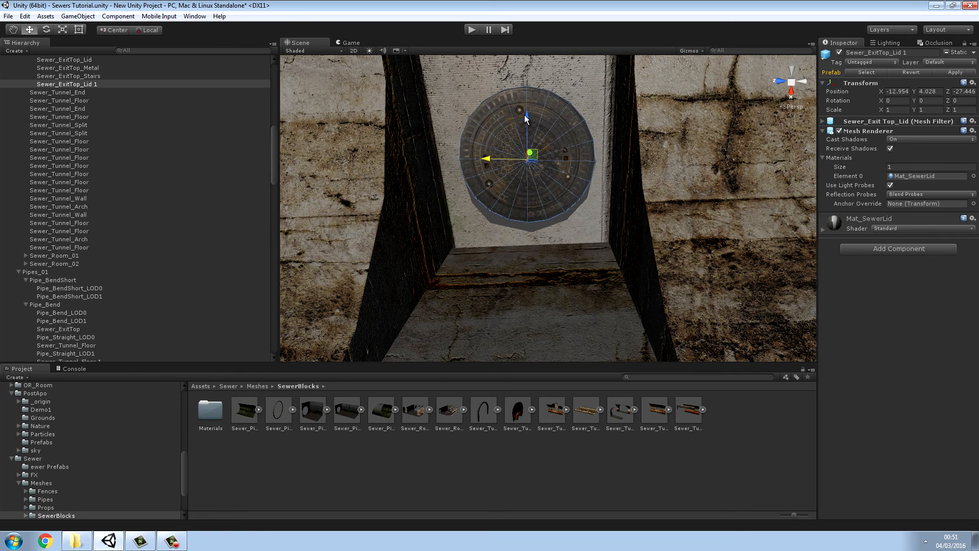
pyautogui.moveTo(525, 115); pyautogui.dragTo(512, 121)
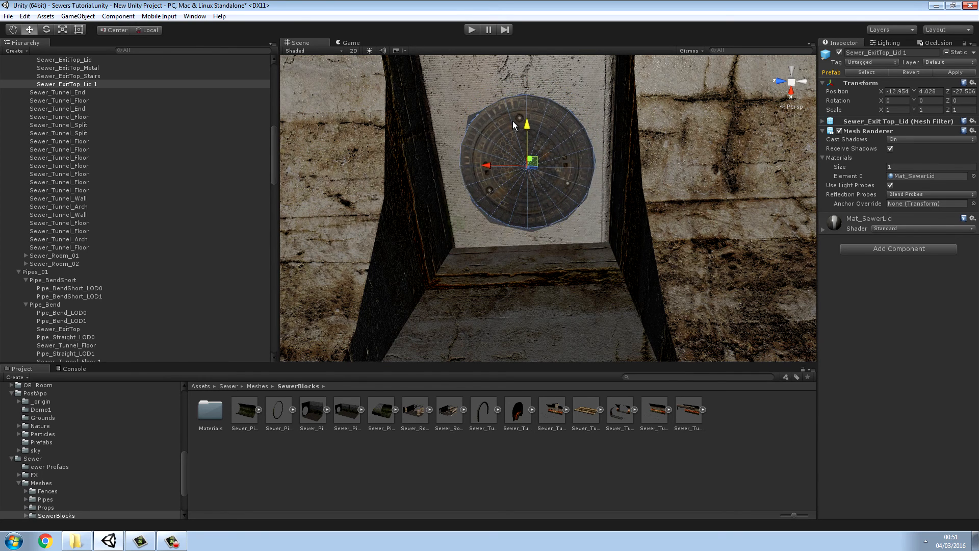
# Lower the lid copy slightly in its opening to about Y 4.006, Z -27.52.
pyautogui.moveTo(500, 162); pyautogui.dragTo(730, 305, button='right')
pyautogui.press('w')
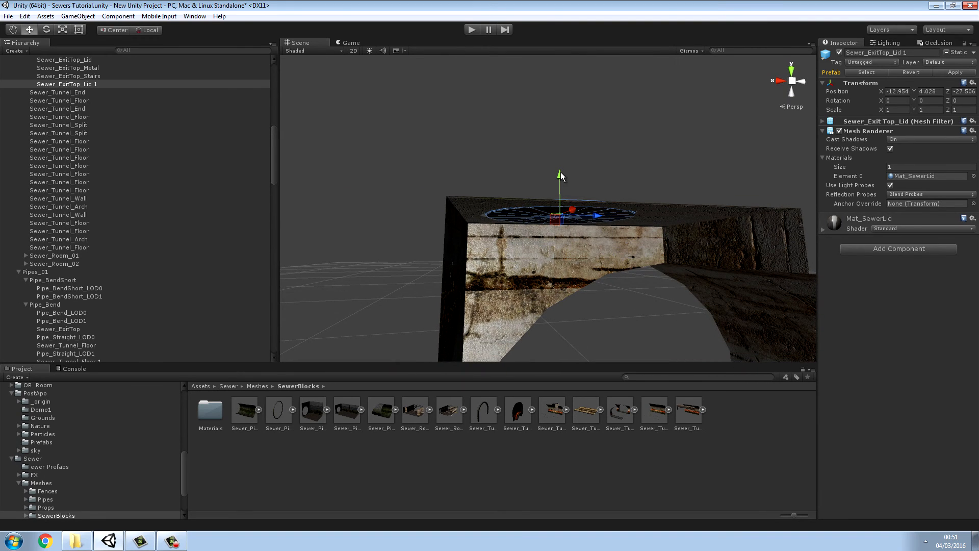
pyautogui.moveTo(561, 173); pyautogui.dragTo(595, 218)
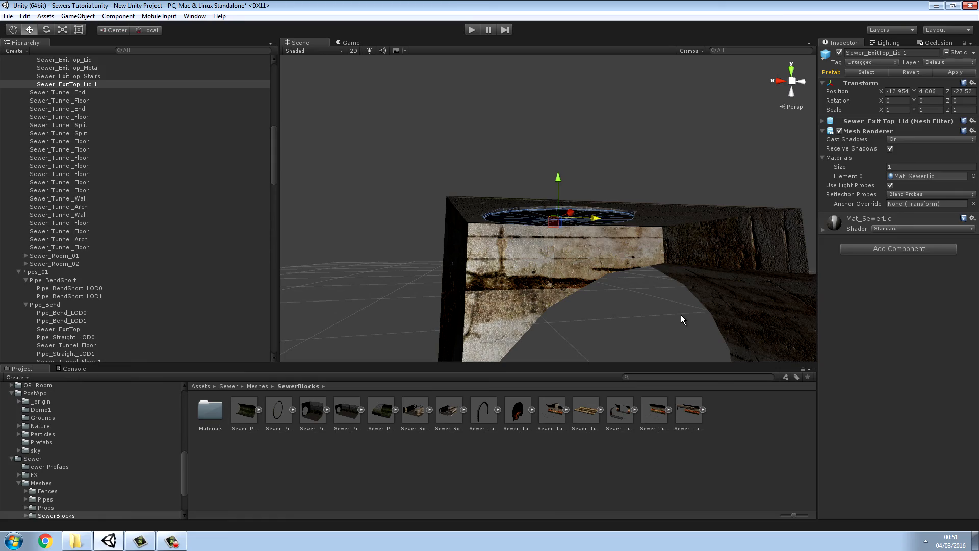
# Scale the lid copy uniformly to 1.06 and shift it to about X -12.927 to cover the hole.
pyautogui.moveTo(680, 314); pyautogui.dragTo(361, 265, button='right')
pyautogui.click(464, 503)
pyautogui.moveTo(562, 249); pyautogui.dragTo(571, 196, button='right')
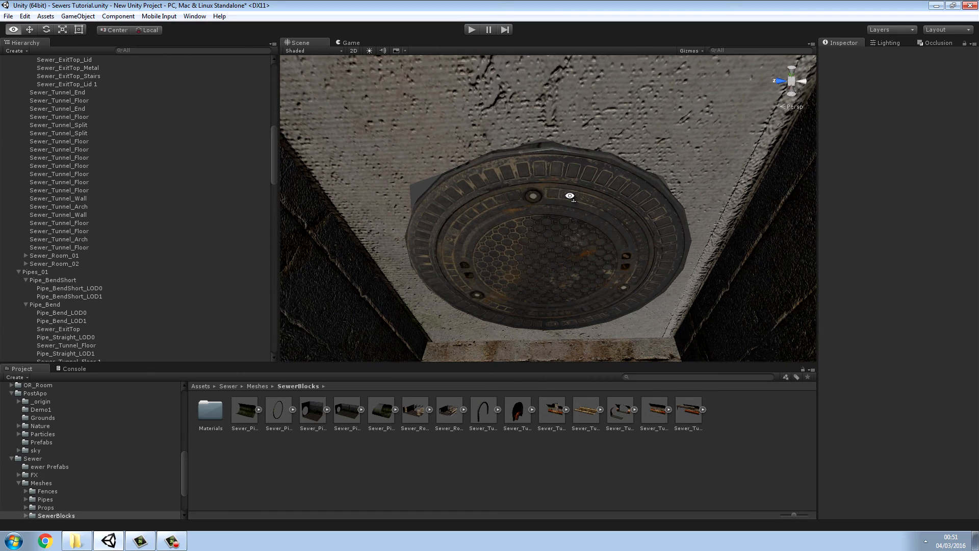
pyautogui.click(551, 230)
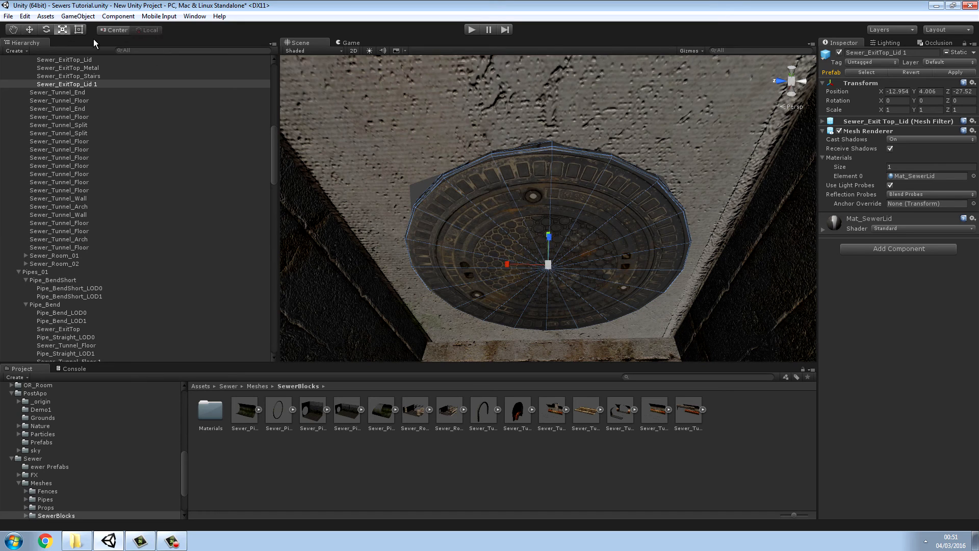
pyautogui.moveTo(549, 263); pyautogui.dragTo(550, 264)
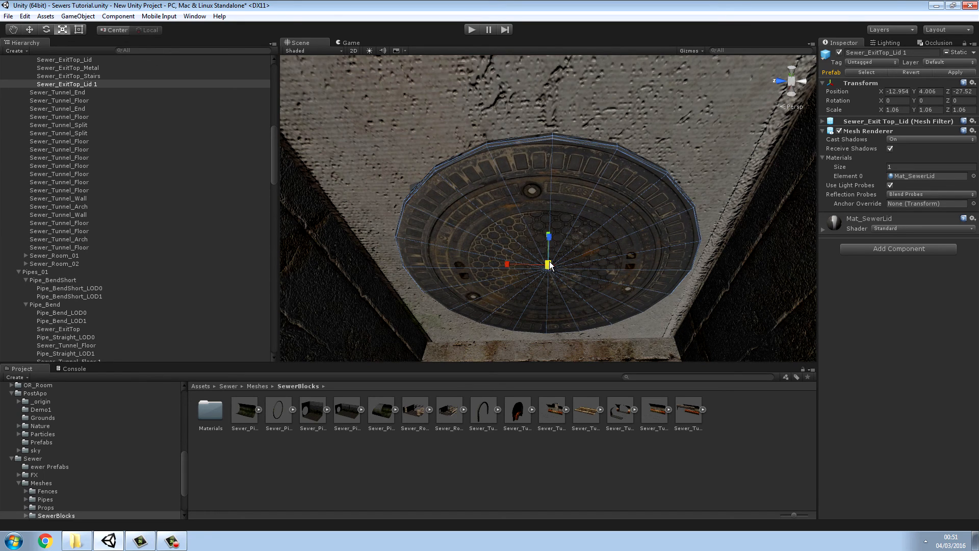
pyautogui.click(25, 31)
pyautogui.moveTo(506, 270); pyautogui.dragTo(503, 269)
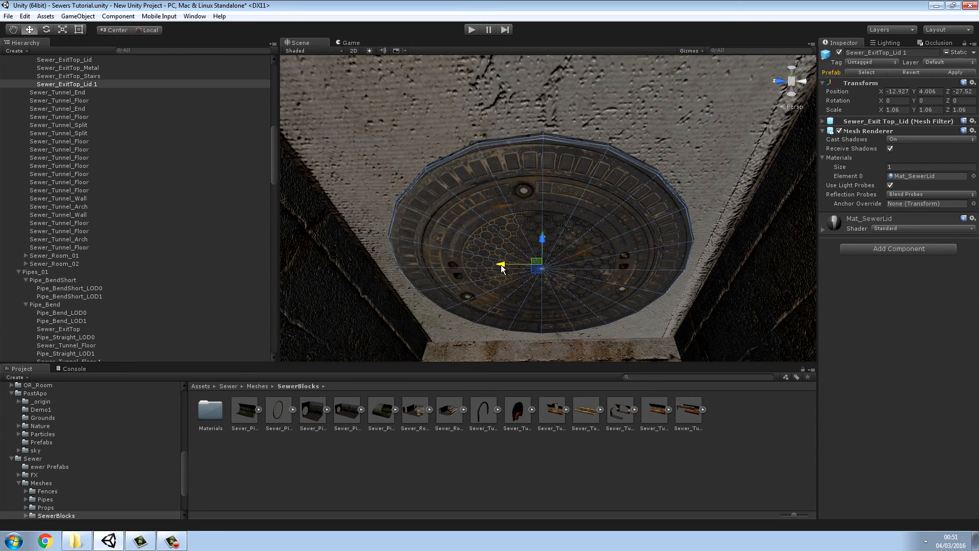
pyautogui.click(547, 491)
pyautogui.click(654, 414)
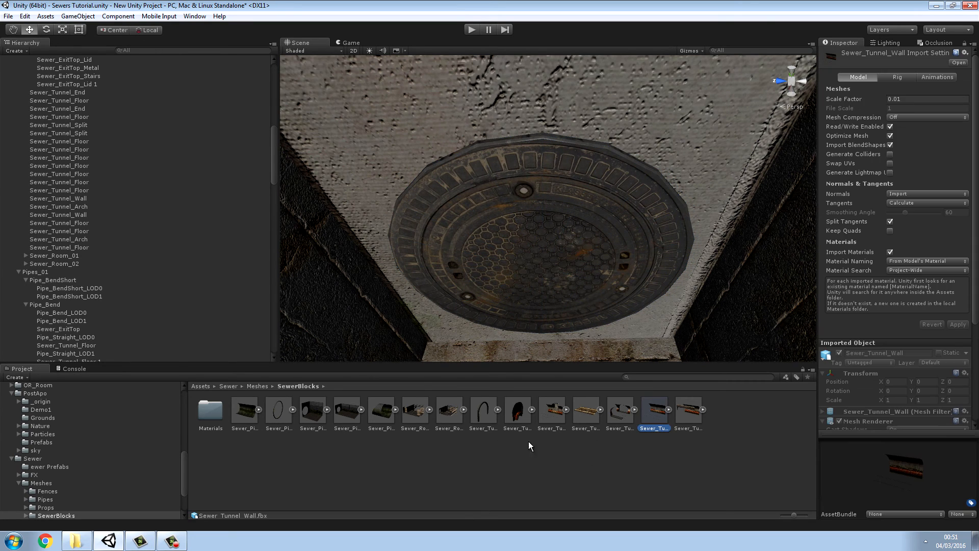
pyautogui.rightClick(499, 477)
pyautogui.rightClick(757, 458)
pyautogui.click(639, 462)
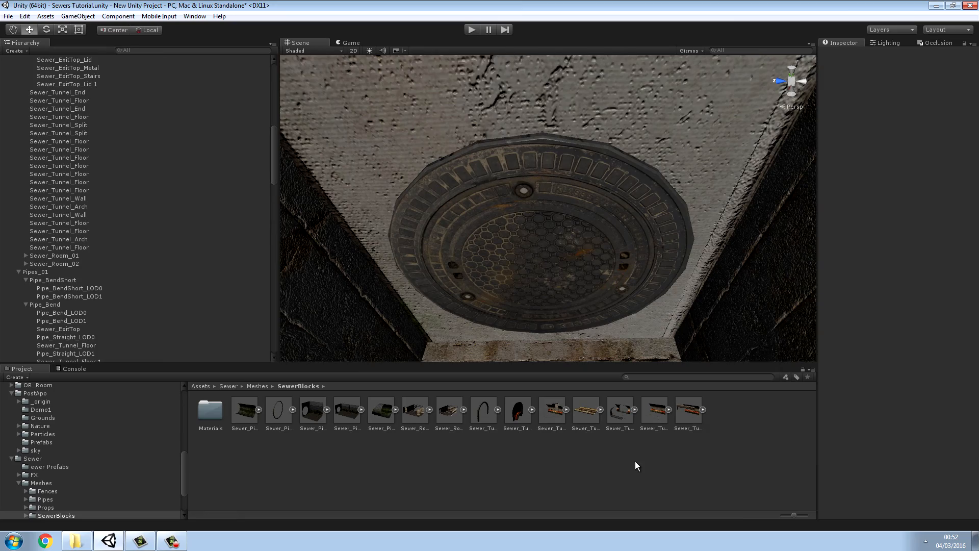
# Duplicate the tunnel floor tile beside the gap and snap the copy end to end with it at Z -6.
pyautogui.moveTo(609, 242); pyautogui.dragTo(415, 393, button='right')
pyautogui.press('w')
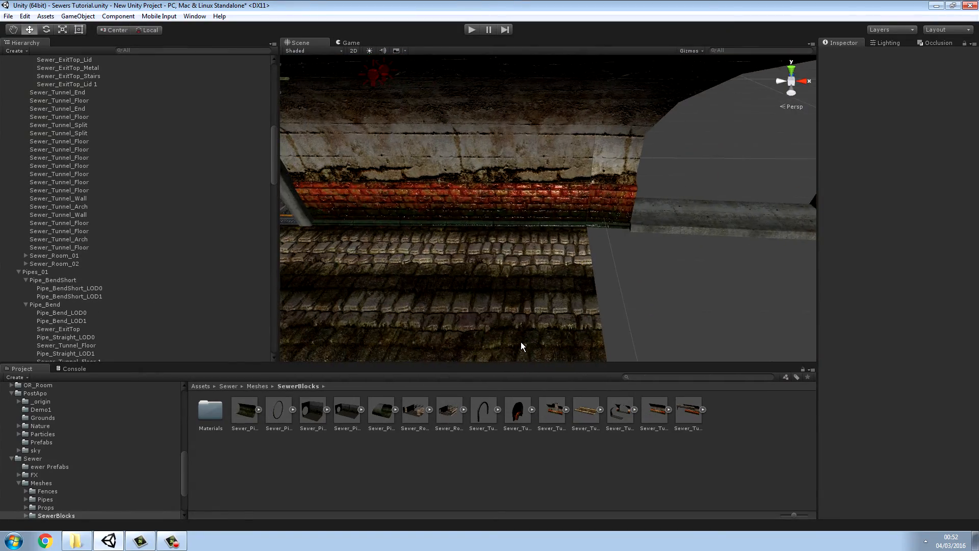
pyautogui.click(527, 328)
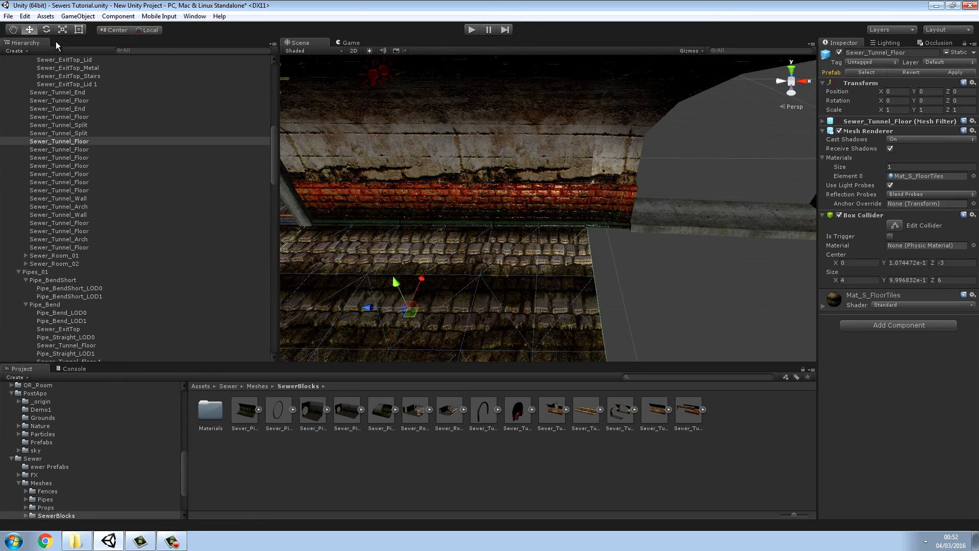
pyautogui.moveTo(525, 265); pyautogui.dragTo(459, 250, button='right')
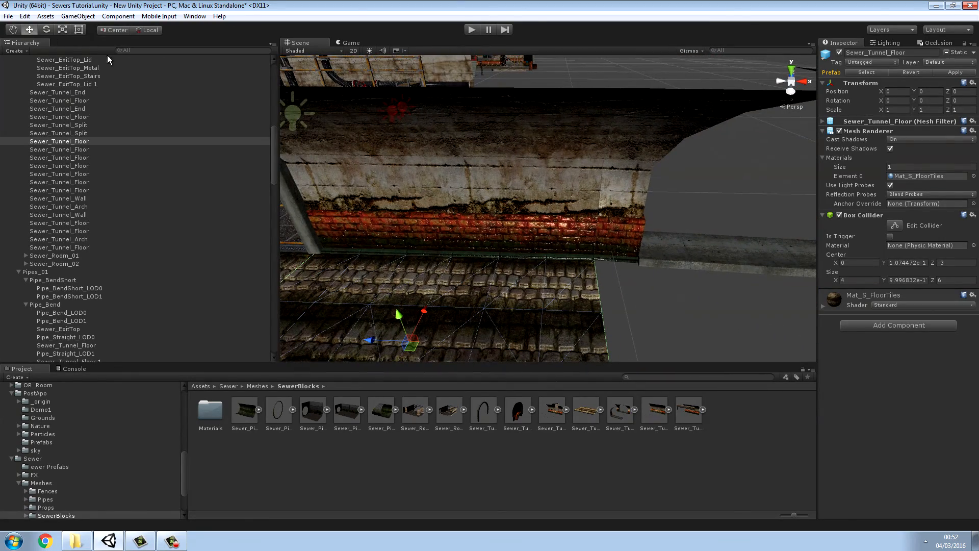
pyautogui.click(25, 16)
pyautogui.click(60, 103)
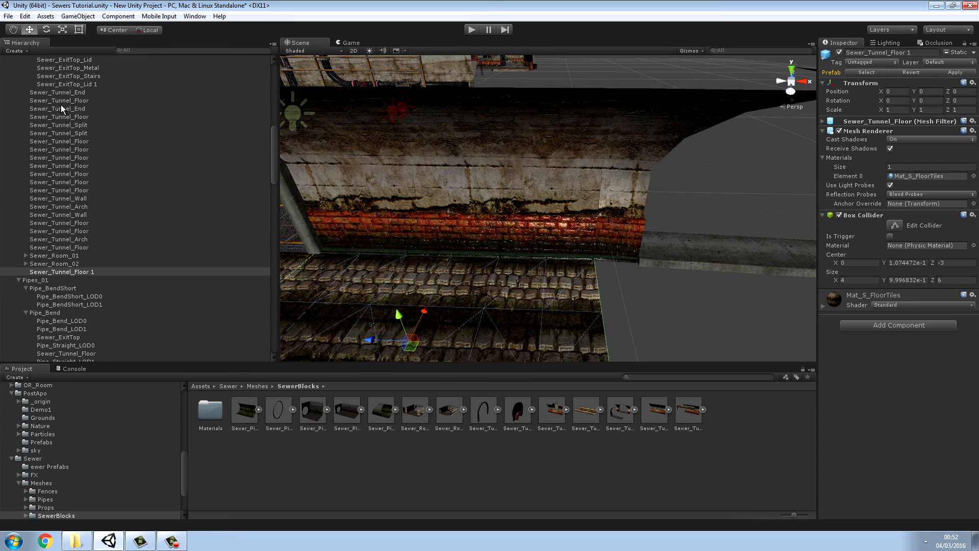
pyautogui.moveTo(372, 340); pyautogui.dragTo(684, 381)
pyautogui.moveTo(621, 344); pyautogui.dragTo(666, 355, button='right')
pyautogui.press('w')
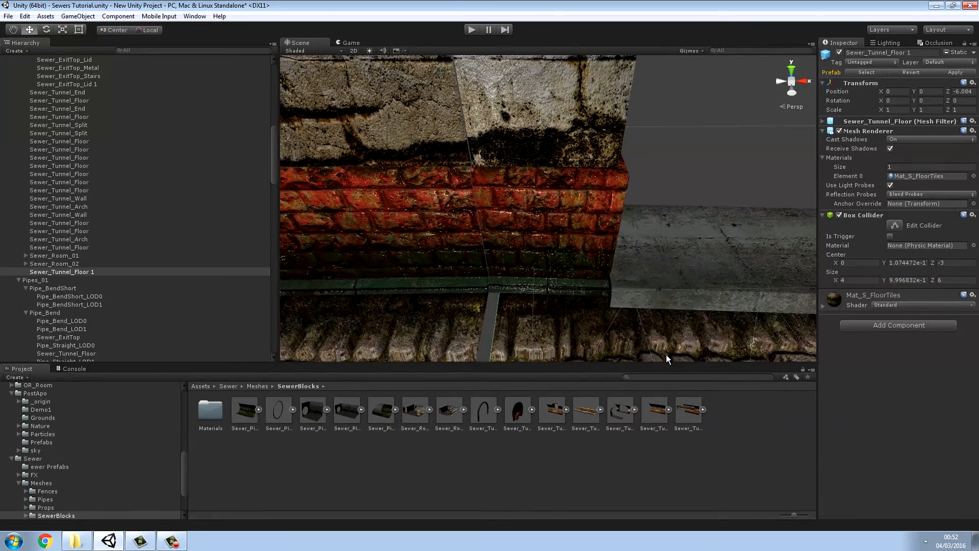
pyautogui.moveTo(501, 294); pyautogui.dragTo(498, 293)
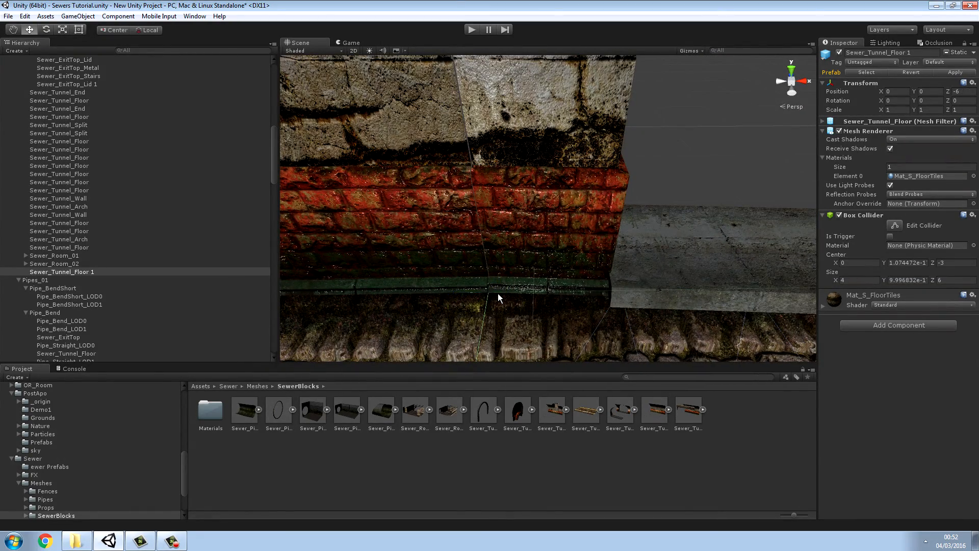
# Select the rotated tunnel section's two floor tiles together with its wall and manhole wall block.
pyautogui.moveTo(498, 292); pyautogui.dragTo(392, 230, button='right')
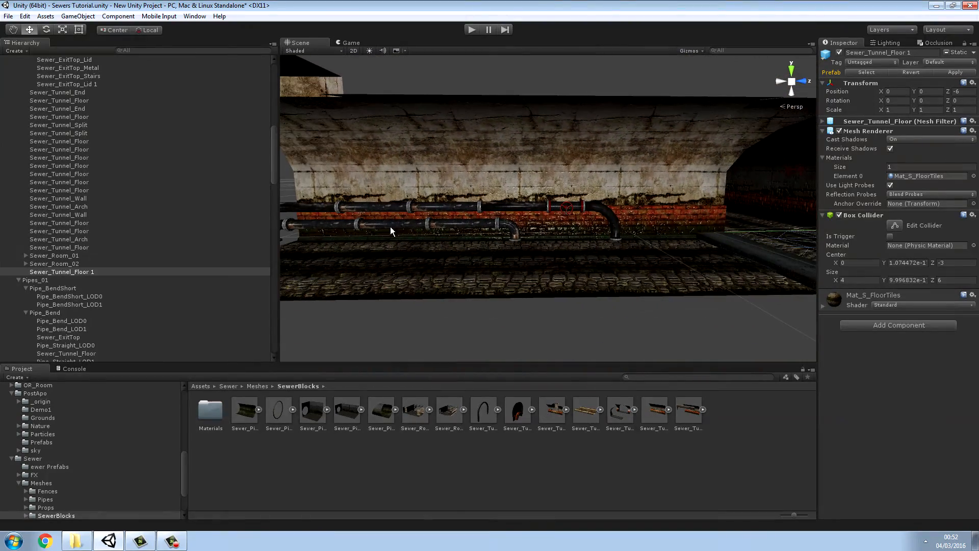
pyautogui.click(577, 270)
pyautogui.keyDown('shift'); pyautogui.click(431, 262); pyautogui.keyUp('shift')
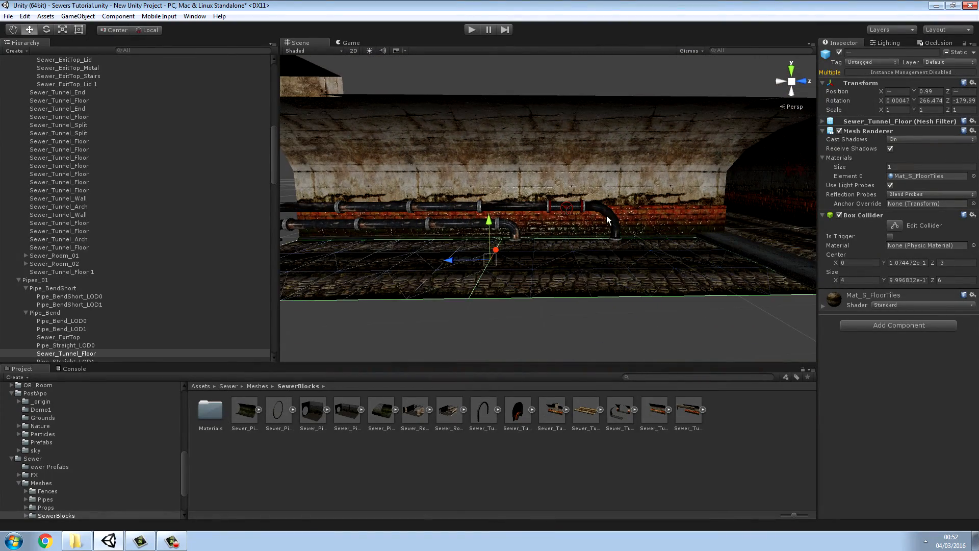
pyautogui.keyDown('shift'); pyautogui.click(648, 197); pyautogui.keyUp('shift')
pyautogui.keyDown('shift'); pyautogui.click(460, 173); pyautogui.keyUp('shift')
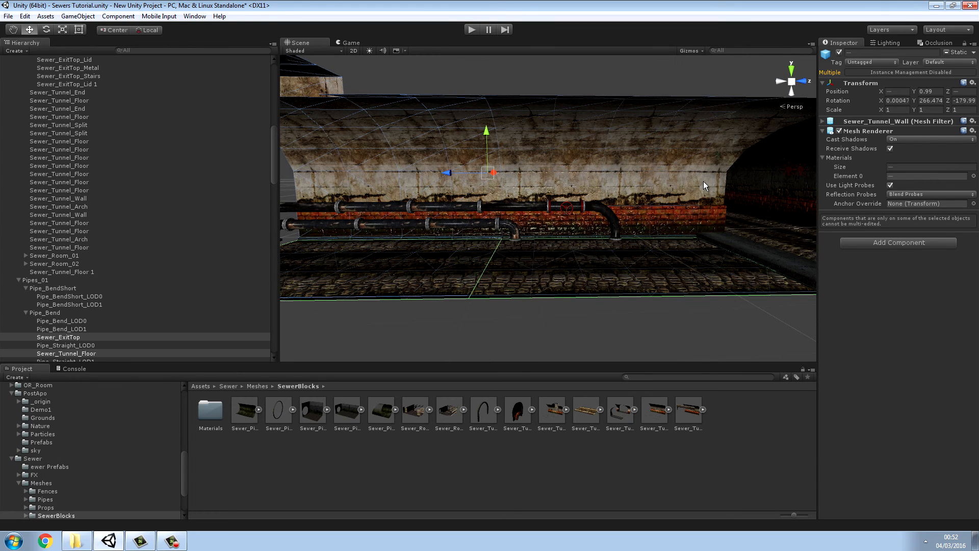
# Add the upper and lower wall pipe runs, including the valve and the bends down to the floor, to the selection.
pyautogui.keyDown('shift'); pyautogui.click(602, 211); pyautogui.keyUp('shift')
pyautogui.keyDown('shift'); pyautogui.click(560, 208); pyautogui.keyUp('shift')
pyautogui.keyDown('shift'); pyautogui.click(536, 206); pyautogui.keyUp('shift')
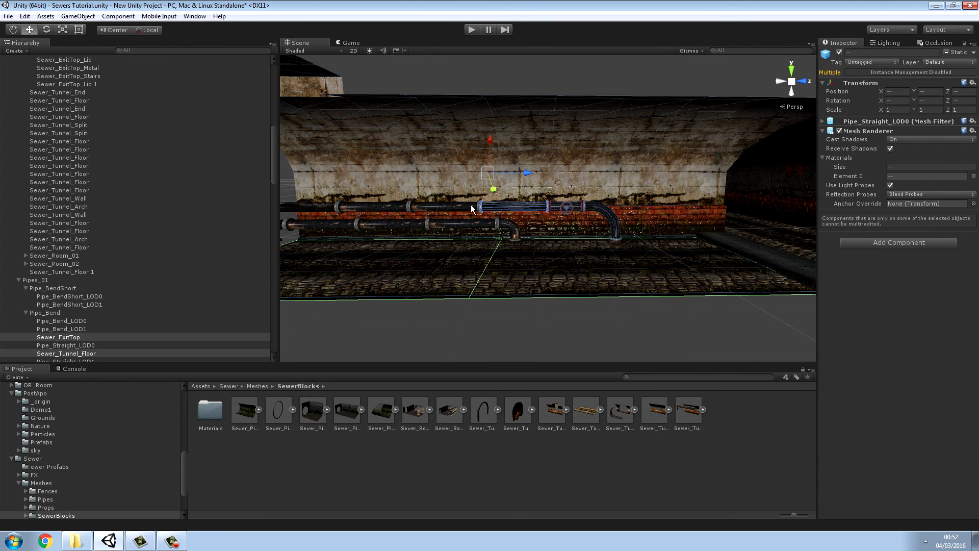
pyautogui.keyDown('shift'); pyautogui.click(463, 206); pyautogui.keyUp('shift')
pyautogui.keyDown('shift'); pyautogui.click(387, 205); pyautogui.keyUp('shift')
pyautogui.keyDown('shift'); pyautogui.click(325, 206); pyautogui.keyUp('shift')
pyautogui.keyDown('shift'); pyautogui.click(325, 223); pyautogui.keyUp('shift')
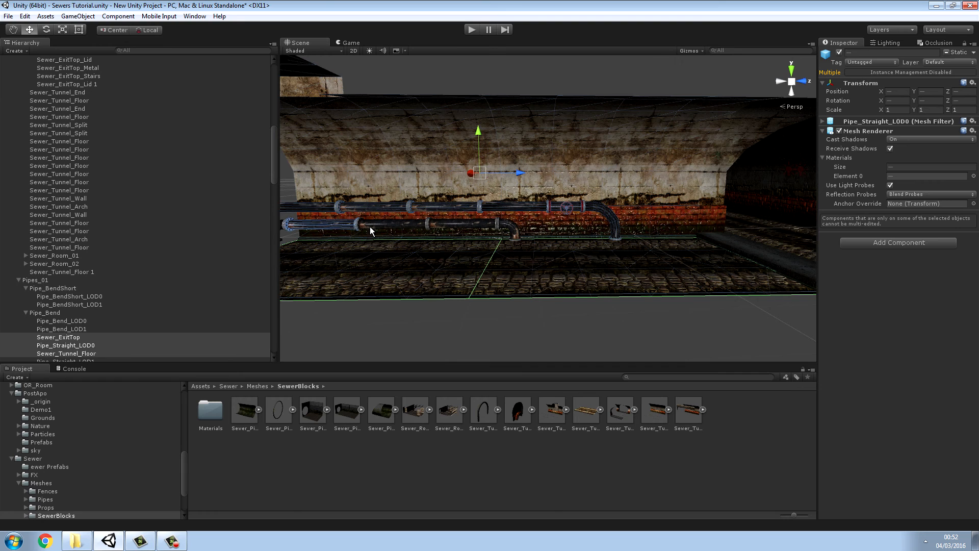
pyautogui.keyDown('shift'); pyautogui.click(370, 227); pyautogui.keyUp('shift')
pyautogui.keyDown('shift'); pyautogui.click(512, 228); pyautogui.keyUp('shift')
pyautogui.keyDown('shift'); pyautogui.click(480, 222); pyautogui.keyUp('shift')
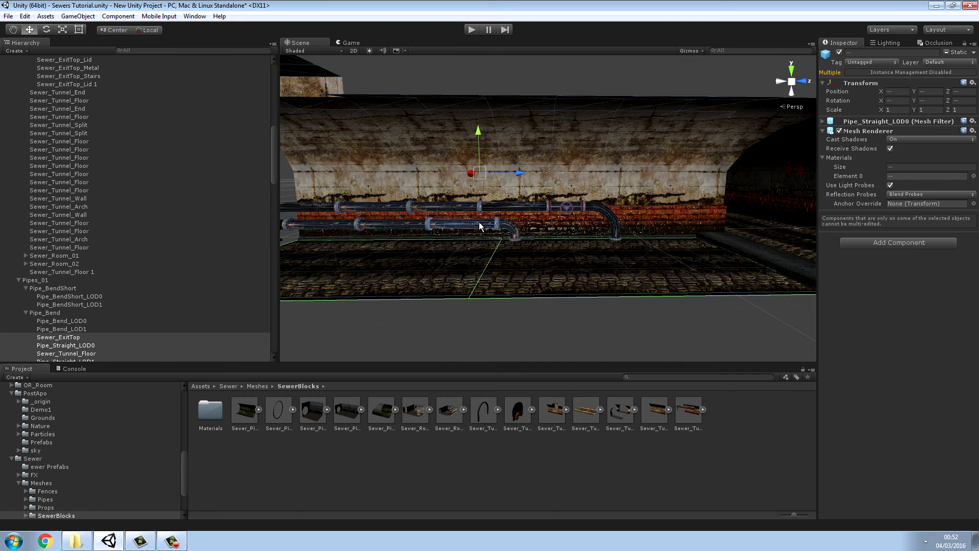
# Add the short pipe bends at the section's open end to the selection.
pyautogui.press('a')
pyautogui.moveTo(479, 222); pyautogui.dragTo(536, 227, button='right')
pyautogui.scroll(2, 536, 228)
pyautogui.scroll(-1, 535, 229)
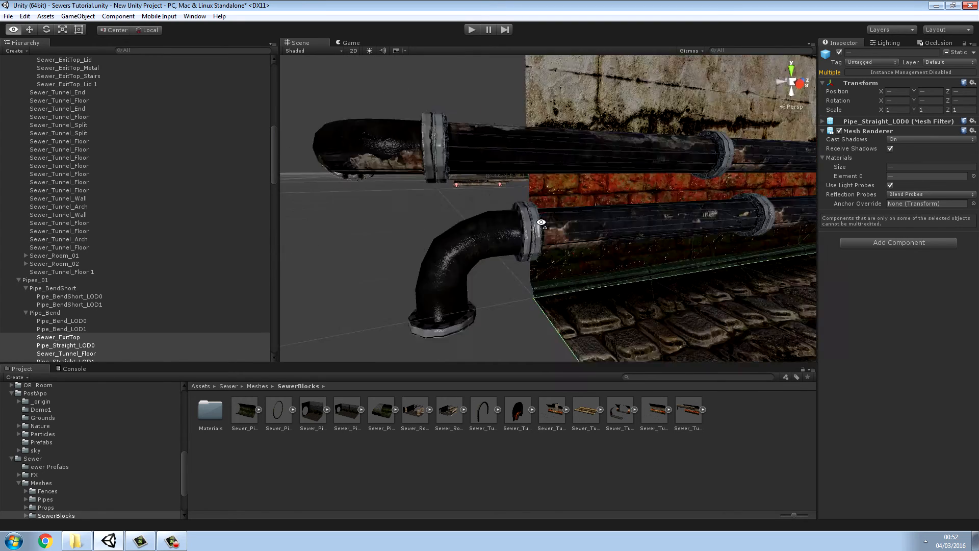
pyautogui.scroll(-1, 536, 220)
pyautogui.keyDown('shift'); pyautogui.click(538, 212); pyautogui.keyUp('shift')
pyautogui.hotkey('ctrl', 'z')
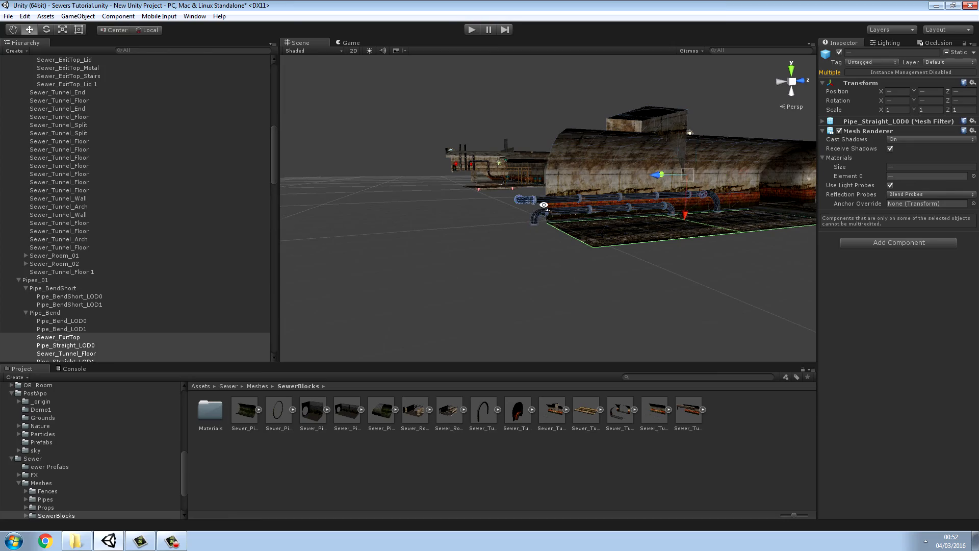
# Add the ceiling manhole lid copy and the arched tunnel split piece with its concrete ledges to the selection.
pyautogui.press('w')
pyautogui.moveTo(539, 203); pyautogui.dragTo(67, 60, button='right')
pyautogui.keyDown('shift'); pyautogui.click(620, 212); pyautogui.keyUp('shift')
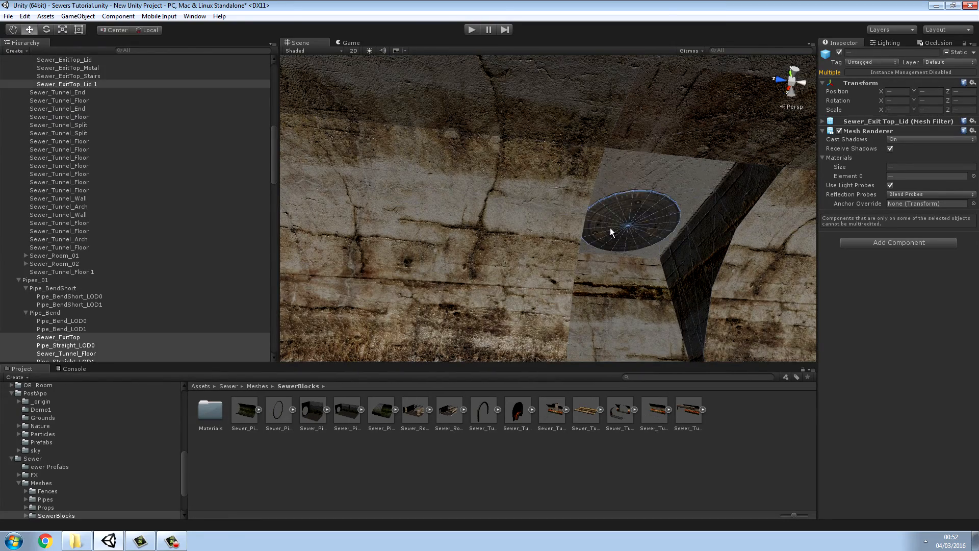
pyautogui.moveTo(610, 227); pyautogui.dragTo(899, 475, button='right')
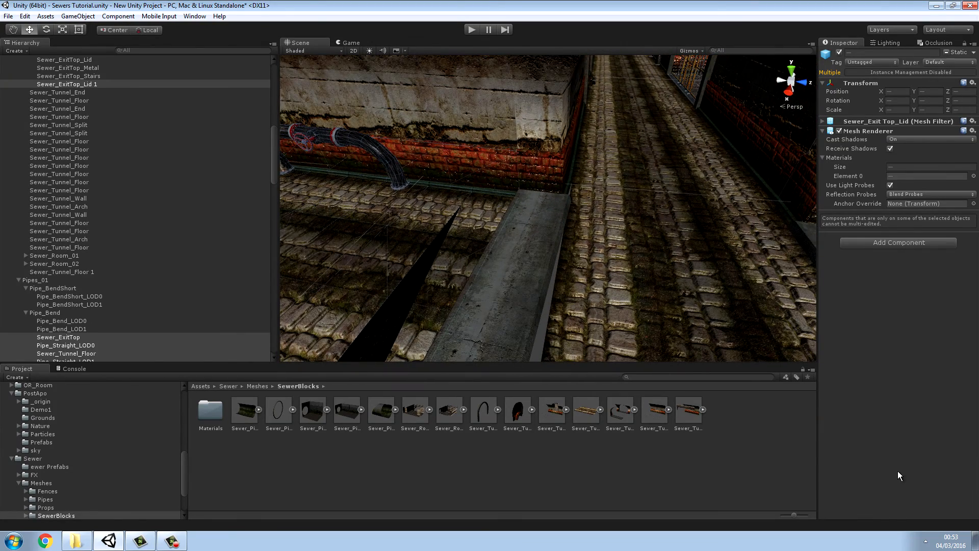
pyautogui.keyDown('ctrl'); pyautogui.click(522, 307); pyautogui.keyUp('ctrl')
pyautogui.moveTo(522, 307); pyautogui.dragTo(632, 195, button='right')
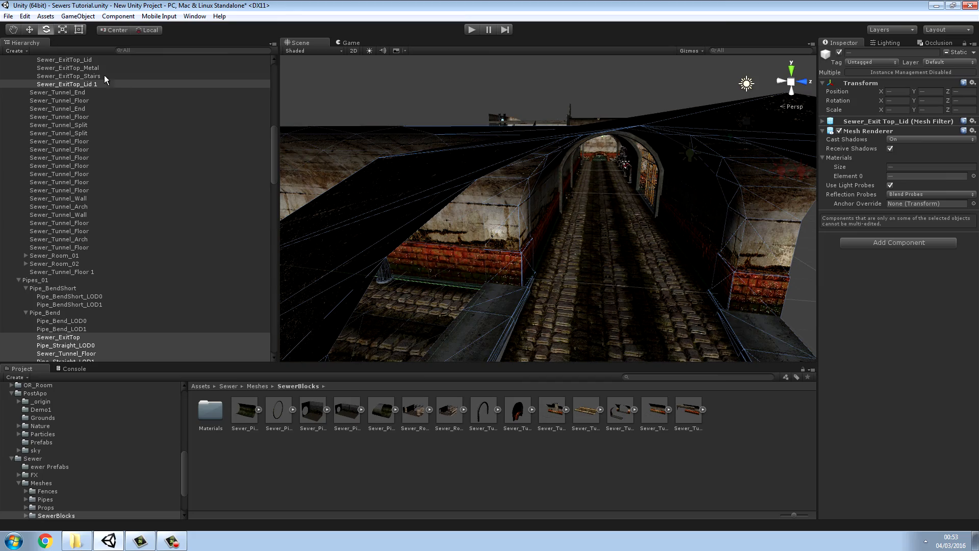
# Rotate the selected section slightly about its vertical axis to a Y rotation of about 269.68, square with the main tunnel.
pyautogui.moveTo(524, 286); pyautogui.dragTo(525, 312, button='right')
pyautogui.moveTo(327, 138)
pyautogui.mouseDown(button='right')
pyautogui.moveTo(323, 66)
pyautogui.moveTo(317, 127)
pyautogui.mouseUp(button='right')
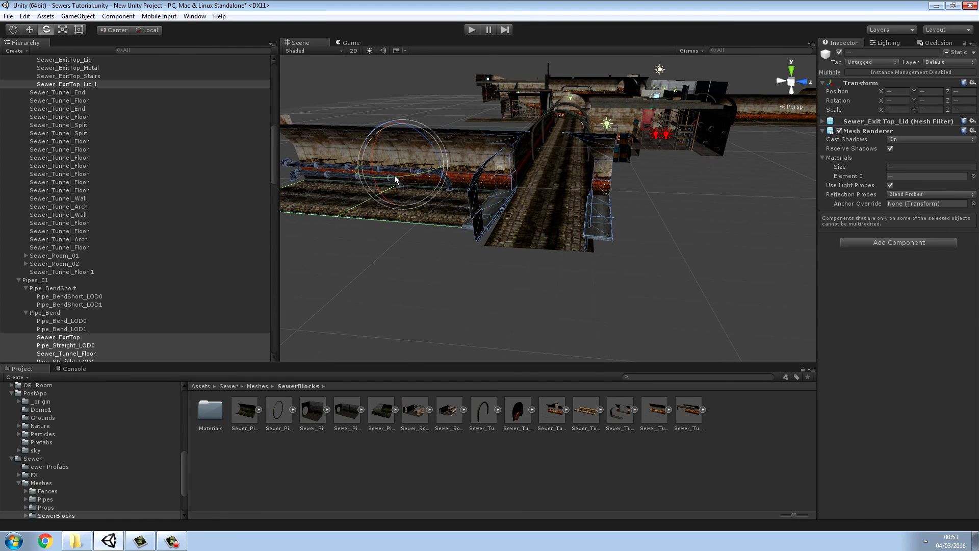
pyautogui.moveTo(395, 178); pyautogui.dragTo(400, 179)
pyautogui.moveTo(495, 251); pyautogui.dragTo(509, 254, button='right')
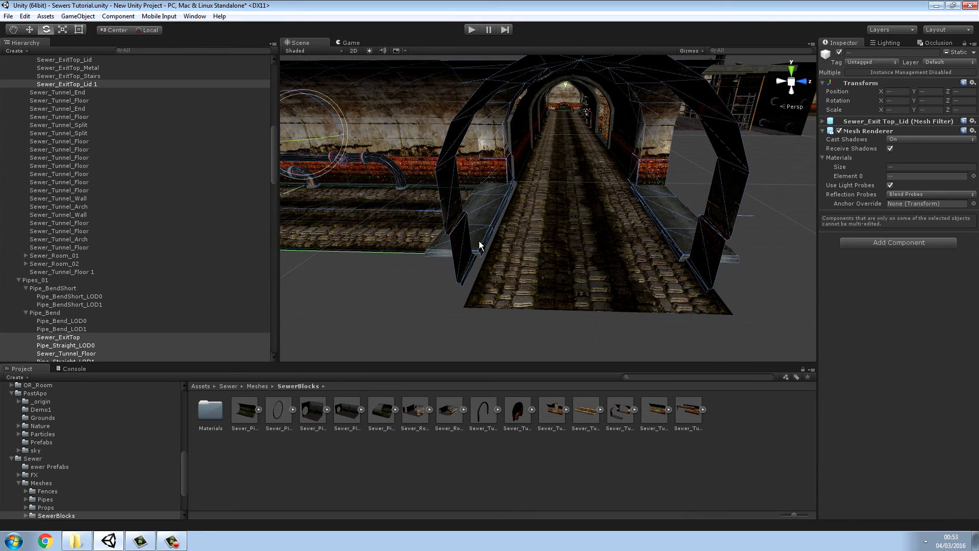
# Move the selected tunnel section slightly along its length toward the main tunnel.
pyautogui.click(31, 31)
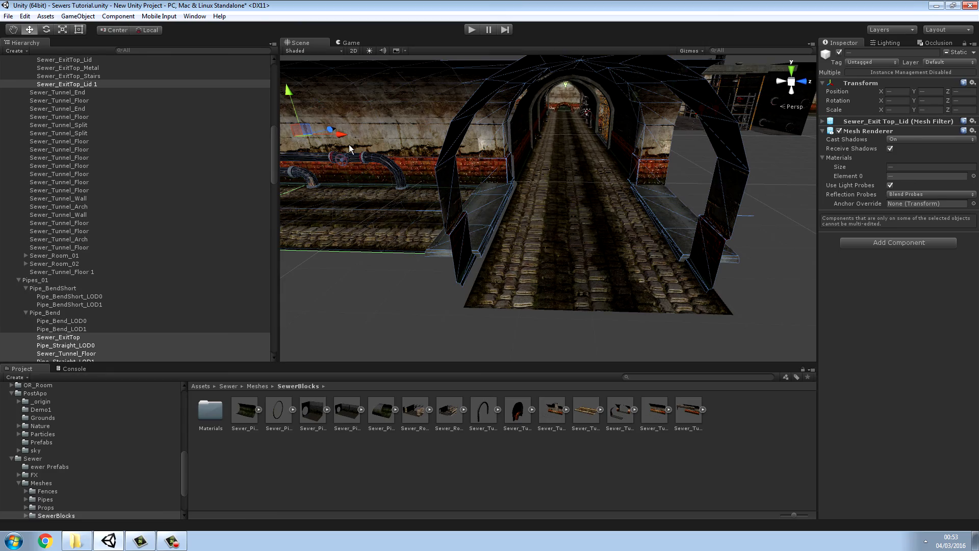
pyautogui.moveTo(341, 137); pyautogui.dragTo(344, 140)
pyautogui.press('w')
pyautogui.moveTo(443, 172); pyautogui.dragTo(213, 191, button='right')
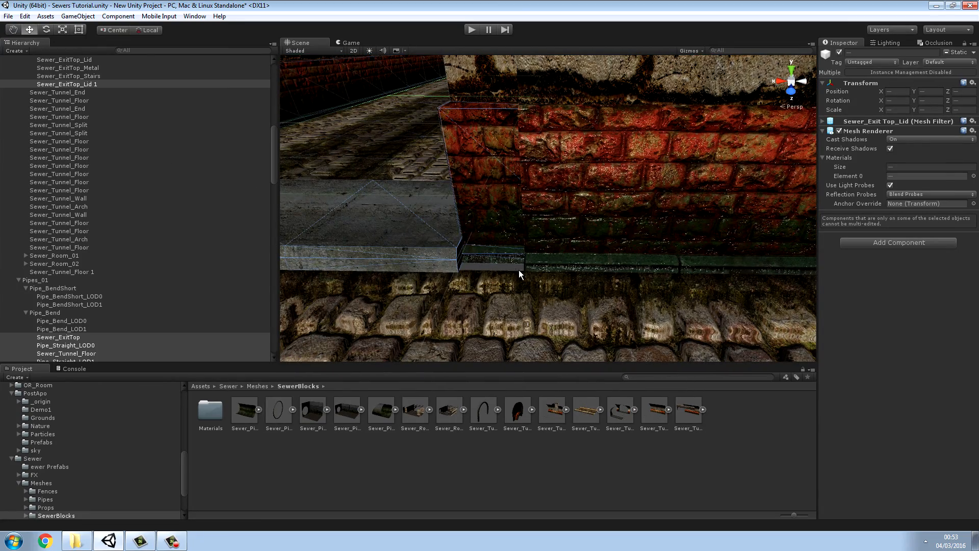
pyautogui.press('v')
pyautogui.click(523, 252)
pyautogui.click(24, 16)
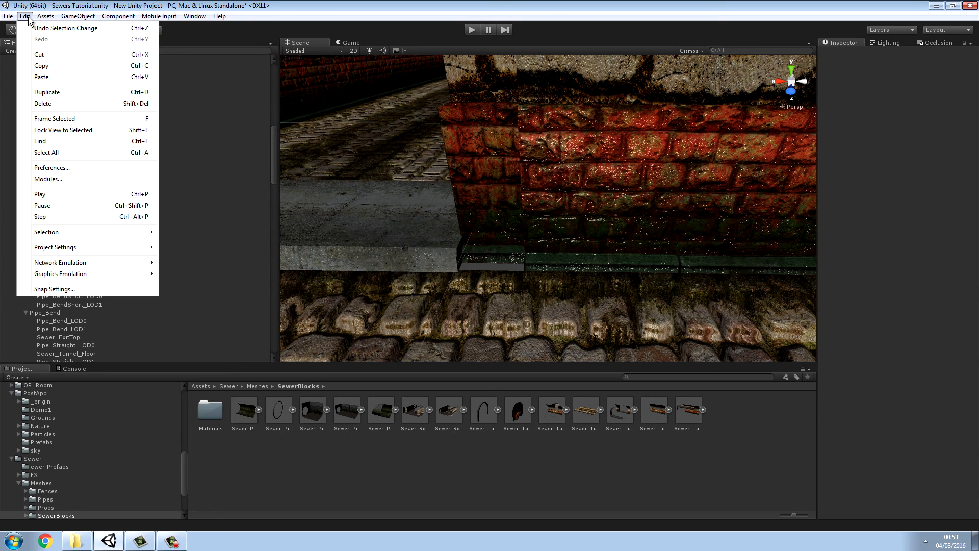
pyautogui.click(65, 28)
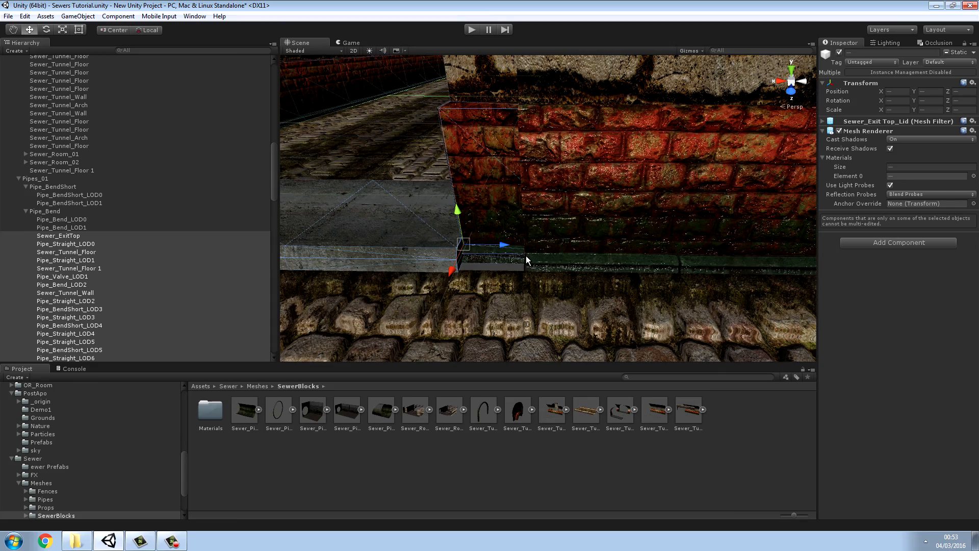
# Vertex-snap the selected section's lower corner to the adjoining brick wall's base, then clear the selection.
pyautogui.moveTo(525, 255); pyautogui.dragTo(652, 273, button='right')
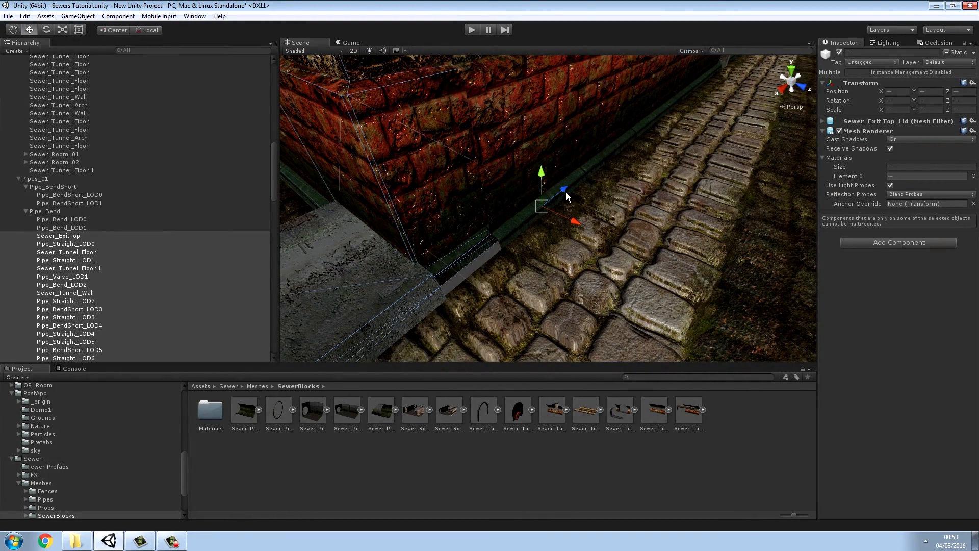
pyautogui.moveTo(571, 197); pyautogui.dragTo(527, 250)
pyautogui.click(527, 248)
# Place a Sewer_Tunnel_End block in the open archway and rotate it to Y -90 to face along the tunnel.
pyautogui.moveTo(542, 243); pyautogui.dragTo(280, 226, button='right')
pyautogui.press('w')
pyautogui.press('w')
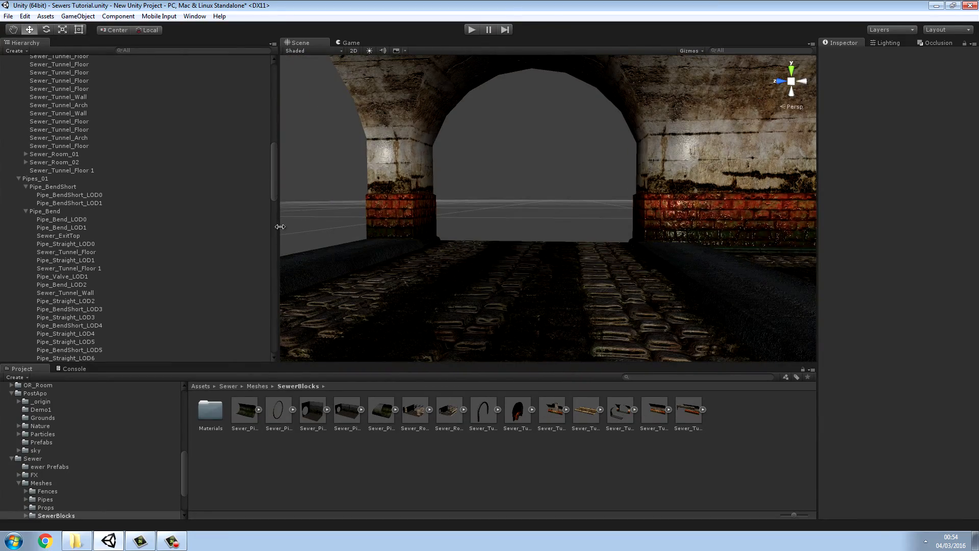
pyautogui.click(520, 415)
pyautogui.moveTo(521, 414); pyautogui.dragTo(539, 248)
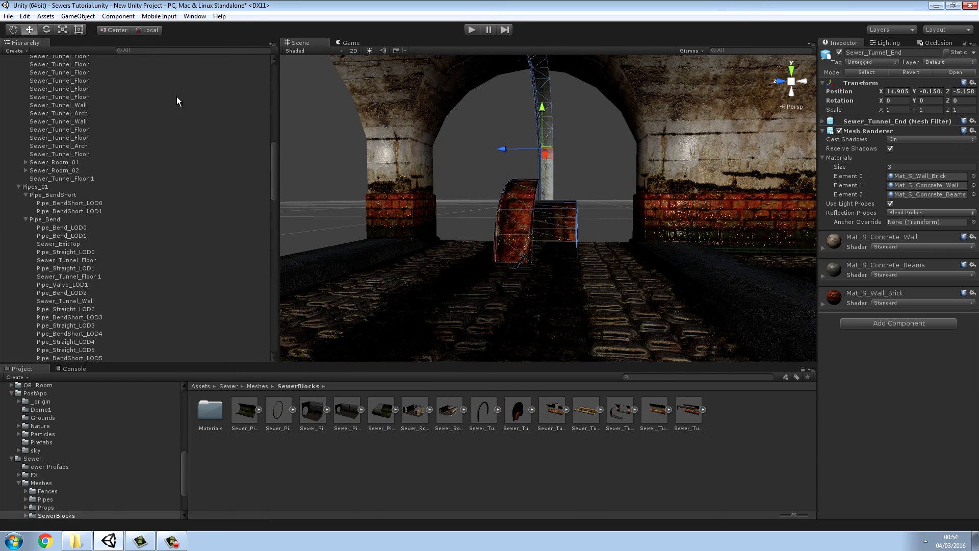
pyautogui.click(47, 32)
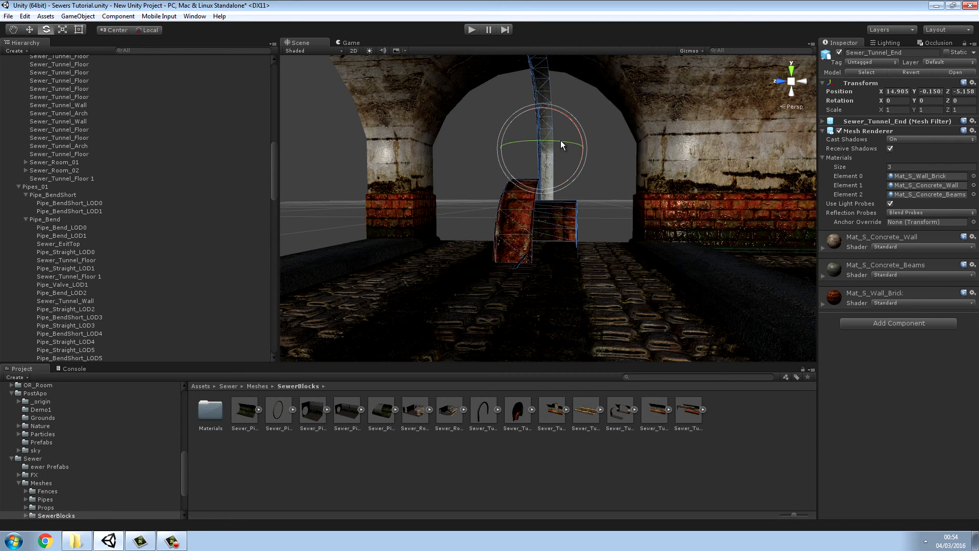
pyautogui.moveTo(561, 142); pyautogui.dragTo(664, 180)
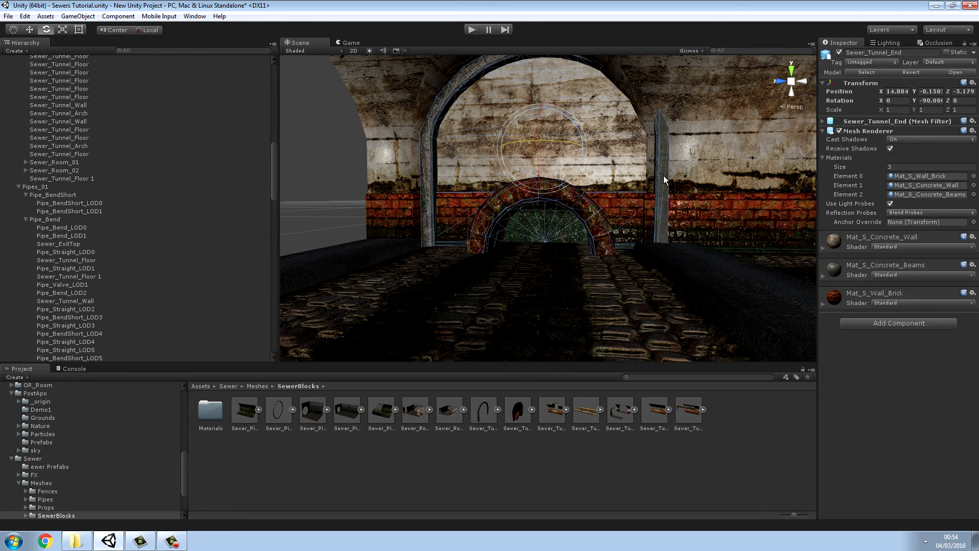
# Vertex-snap the new tunnel end block's brick edge to the adjoining wall so it closes the archway.
pyautogui.keyDown('alt'); pyautogui.moveTo(530, 283); pyautogui.dragTo(770, 285); pyautogui.keyUp('alt')
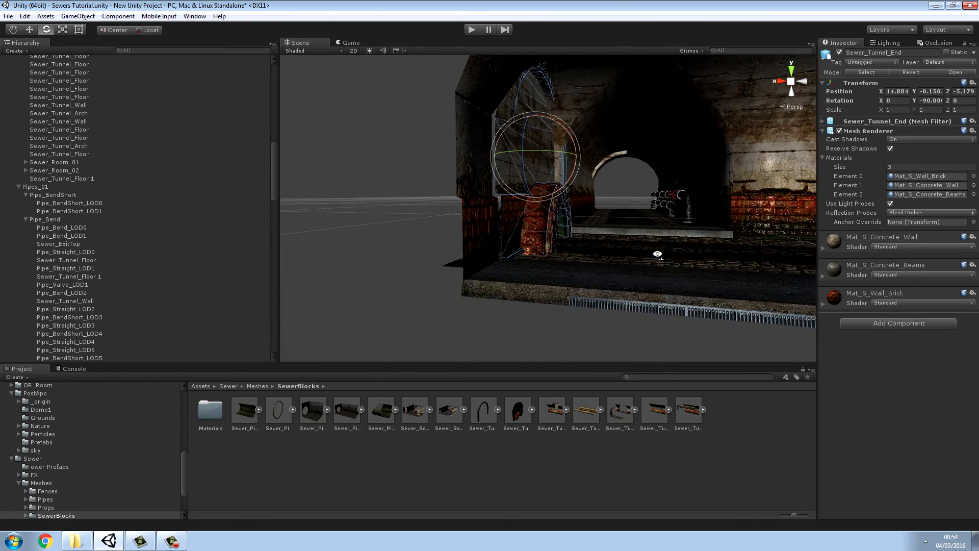
pyautogui.press('f')
pyautogui.click(29, 30)
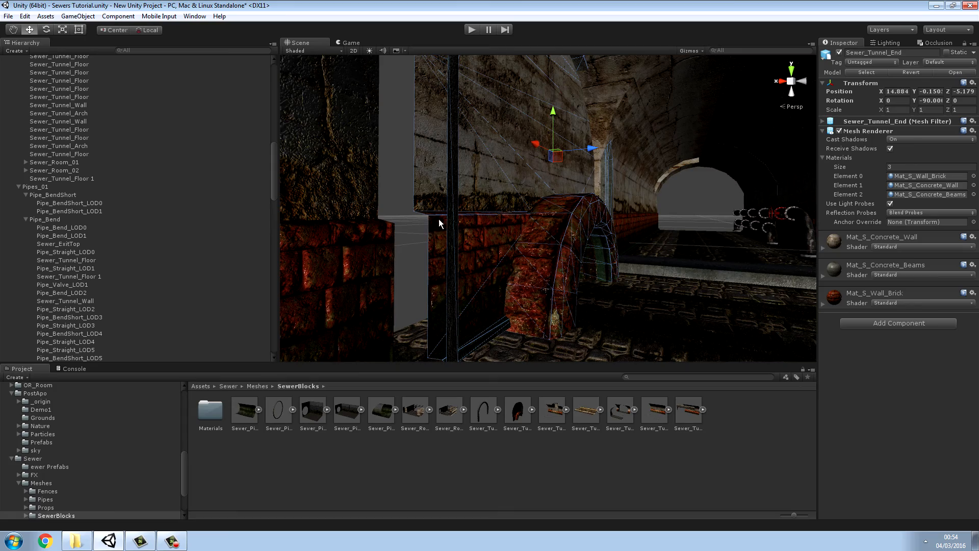
pyautogui.keyDown('alt'); pyautogui.moveTo(437, 223); pyautogui.dragTo(479, 220); pyautogui.keyUp('alt')
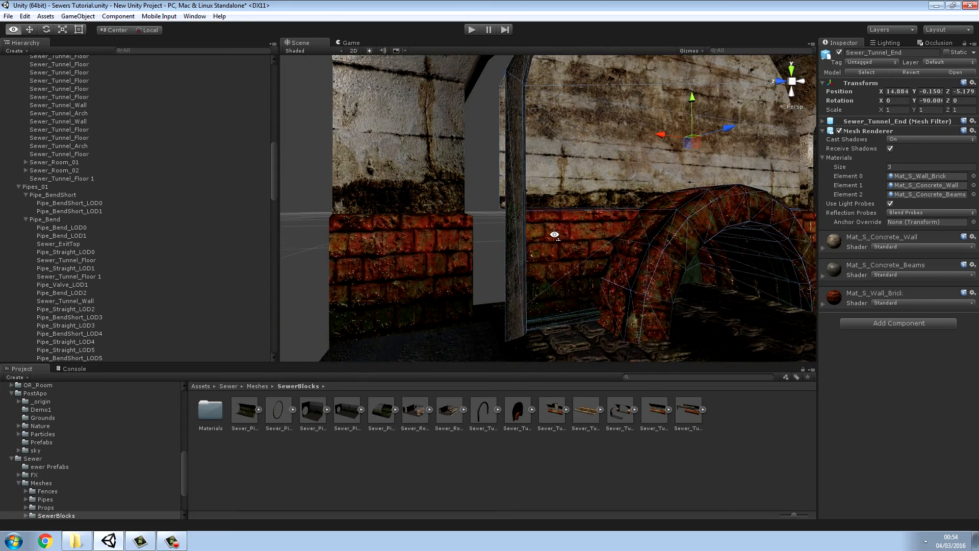
pyautogui.keyDown('alt'); pyautogui.moveTo(558, 232); pyautogui.dragTo(500, 235); pyautogui.keyUp('alt')
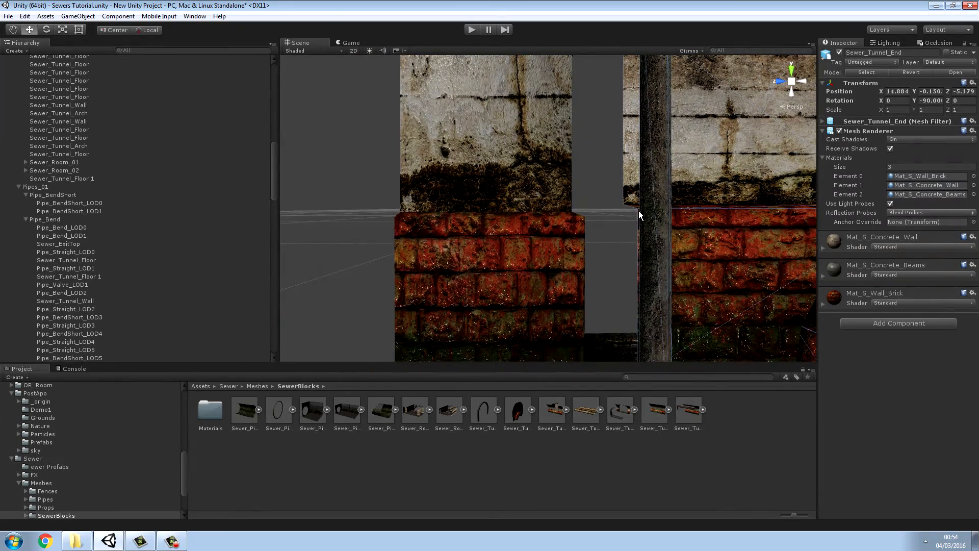
pyautogui.press('v')
pyautogui.moveTo(638, 210); pyautogui.dragTo(84, 209)
# Delete the existing Sewer_Tunnel_End block that closes the archway behind the concrete ledge.
pyautogui.press('w')
pyautogui.moveTo(85, 210); pyautogui.dragTo(536, 196, button='right')
pyautogui.click(558, 183)
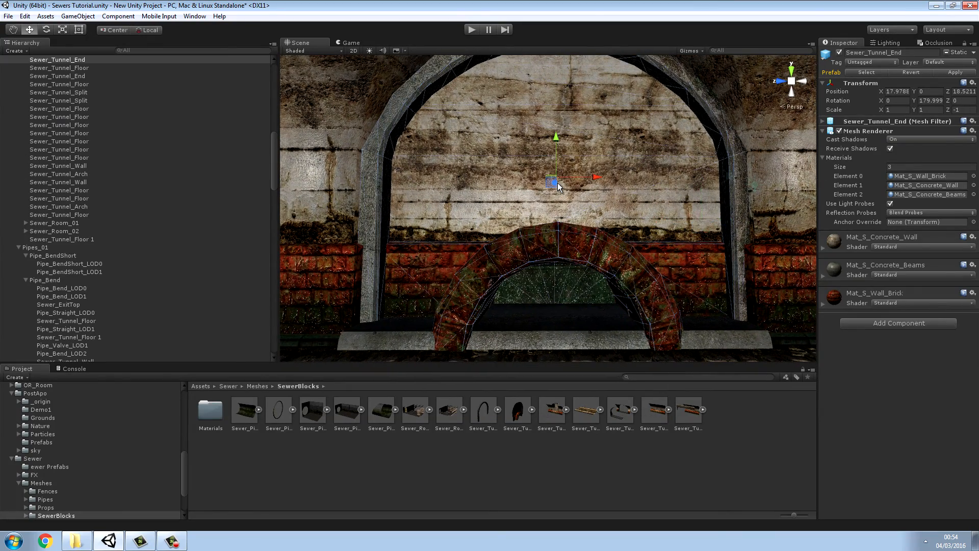
pyautogui.press('Delete')
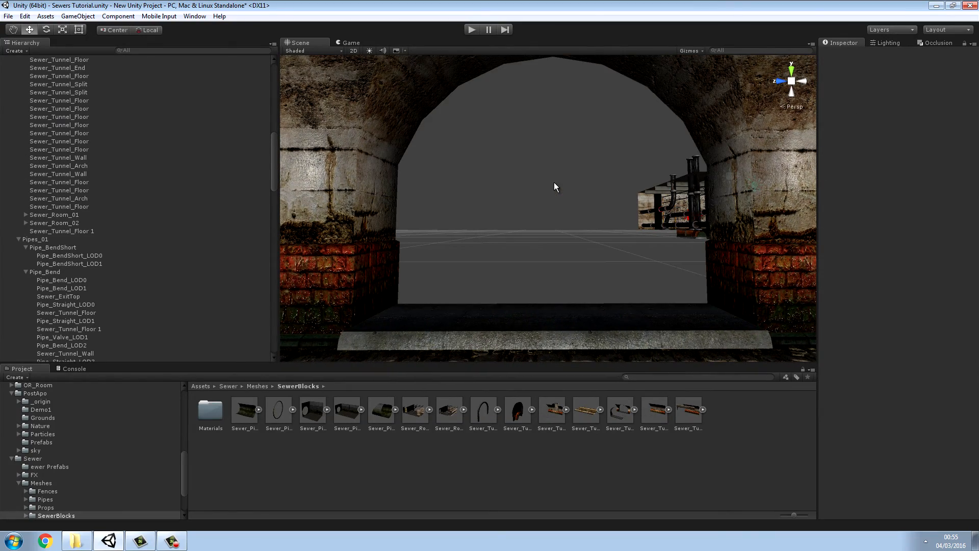
# Delete the two short pipe bends projecting past the wall at the section's open end.
pyautogui.moveTo(561, 185); pyautogui.dragTo(442, 188, button='right')
pyautogui.press('w')
pyautogui.click(516, 171)
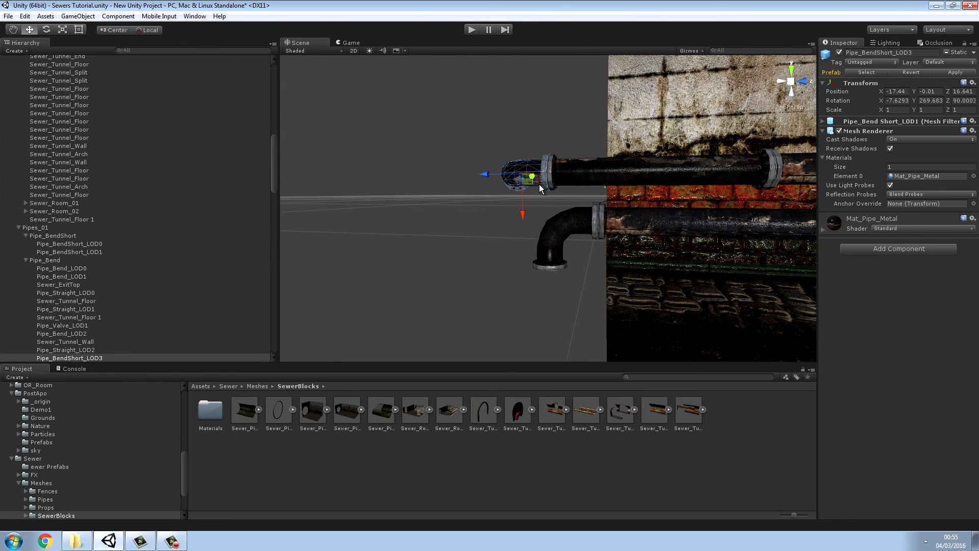
pyautogui.keyDown('shift'); pyautogui.click(558, 225); pyautogui.keyUp('shift')
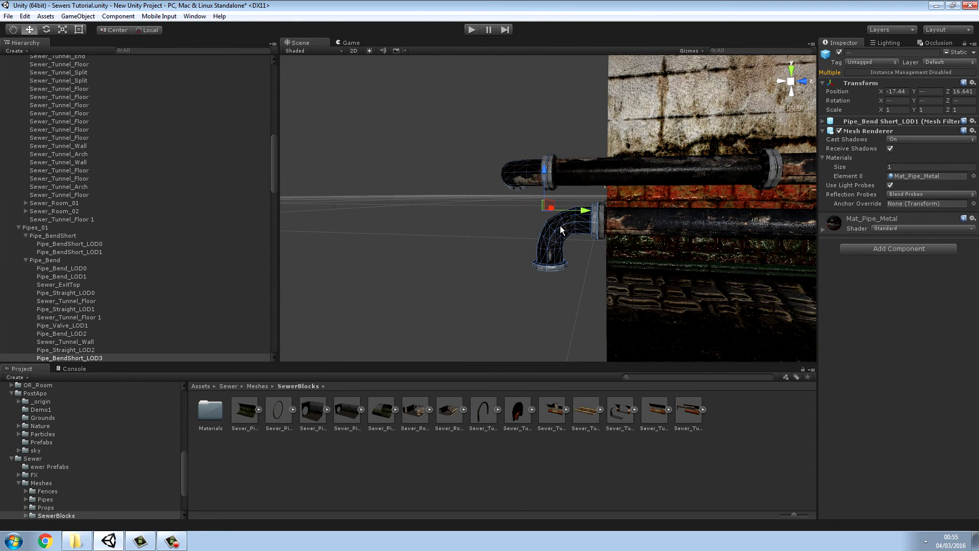
pyautogui.press('Delete')
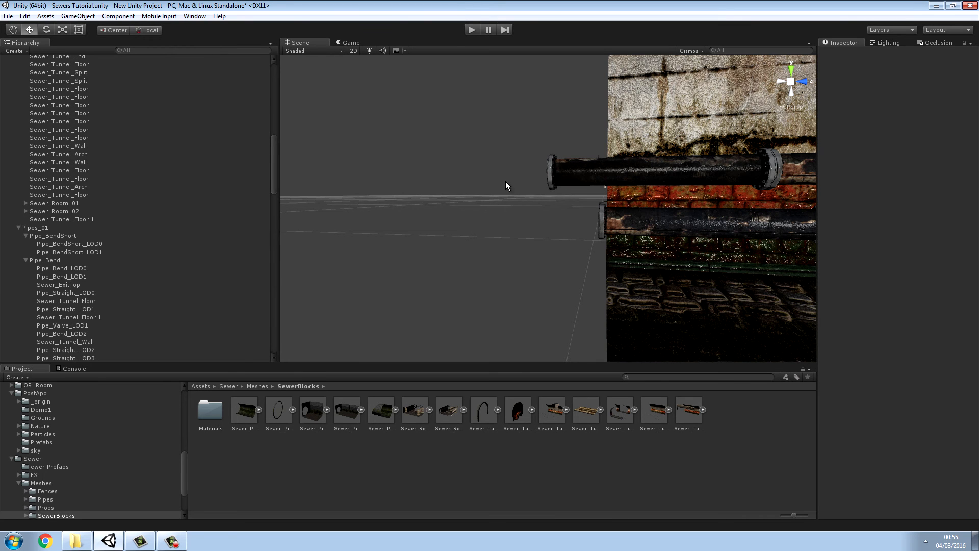
# Shorten the outermost upper straight pipe so its end is flush with the lower pipe at the wall edge.
pyautogui.press('d')
pyautogui.moveTo(523, 248); pyautogui.dragTo(555, 252, button='right')
pyautogui.press('a')
pyautogui.click(530, 163)
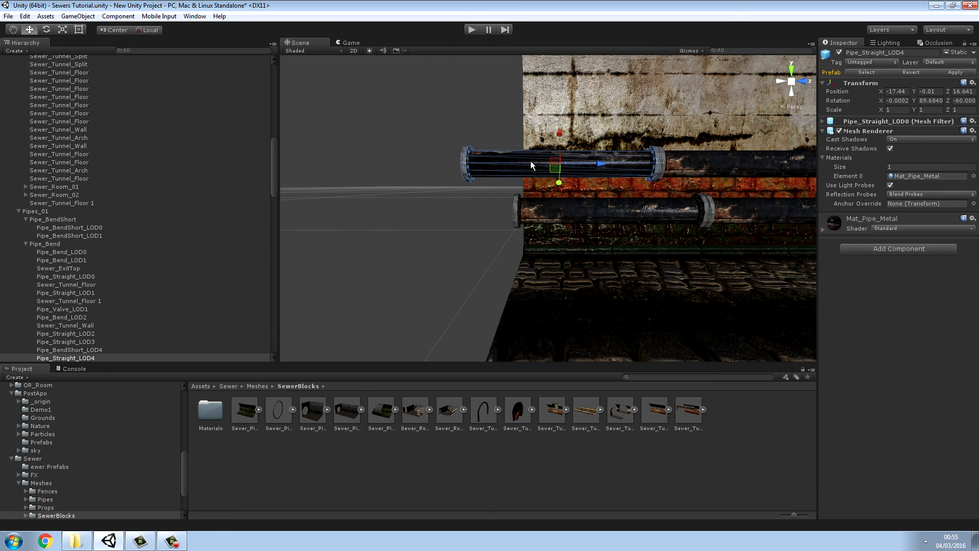
pyautogui.click(78, 30)
pyautogui.moveTo(467, 166); pyautogui.dragTo(513, 167)
pyautogui.click(441, 245)
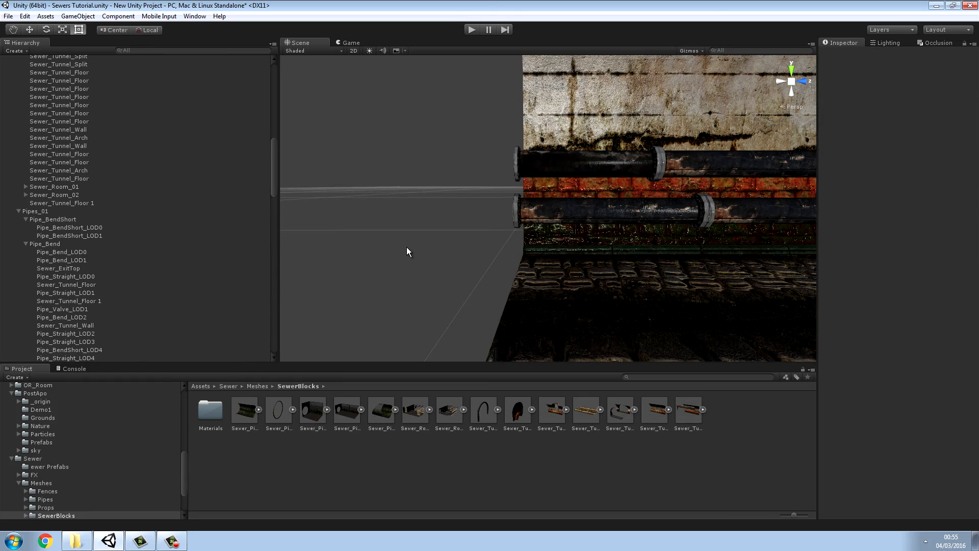
# Select the wall, both floor pieces and the Sewer_ExitTop block of the piped tunnel section for moving.
pyautogui.moveTo(407, 245)
pyautogui.mouseDown(button='right')
pyautogui.moveTo(623, 245)
pyautogui.moveTo(465, 271)
pyautogui.moveTo(435, 219)
pyautogui.moveTo(439, 159)
pyautogui.moveTo(402, 251)
pyautogui.mouseUp(button='right')
pyautogui.scroll(-5, 666, 258)
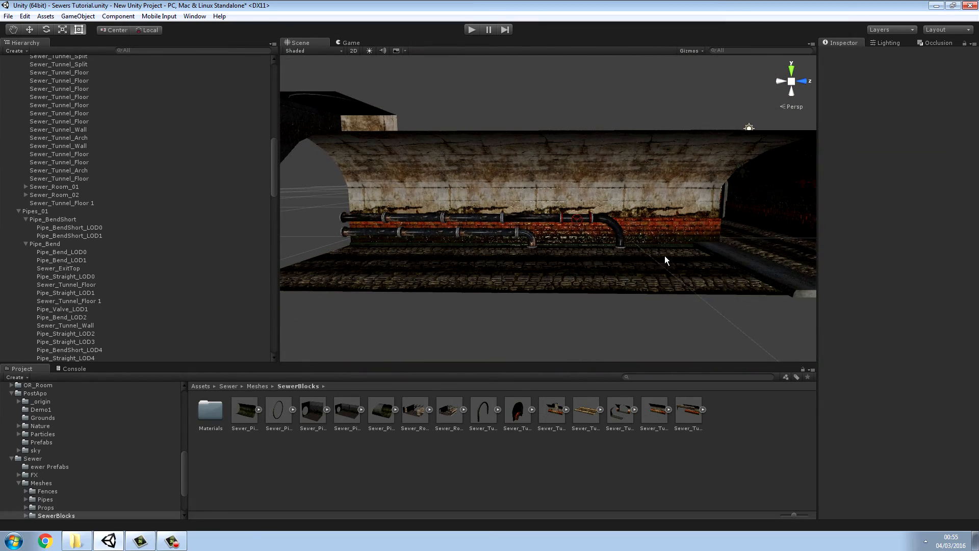
pyautogui.click(674, 259)
pyautogui.keyDown('shift'); pyautogui.click(650, 196); pyautogui.keyUp('shift')
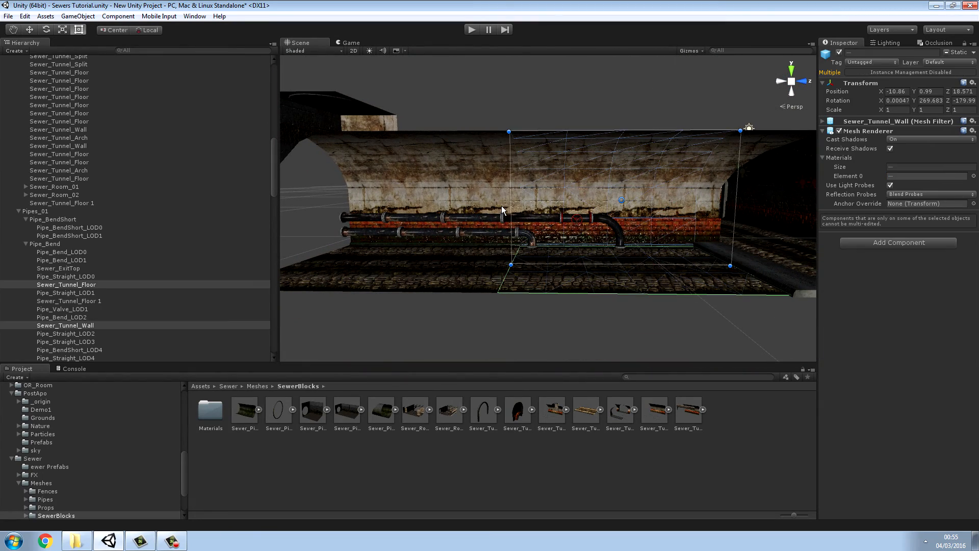
pyautogui.keyDown('shift'); pyautogui.click(463, 207); pyautogui.keyUp('shift')
pyautogui.keyDown('shift'); pyautogui.click(443, 273); pyautogui.keyUp('shift')
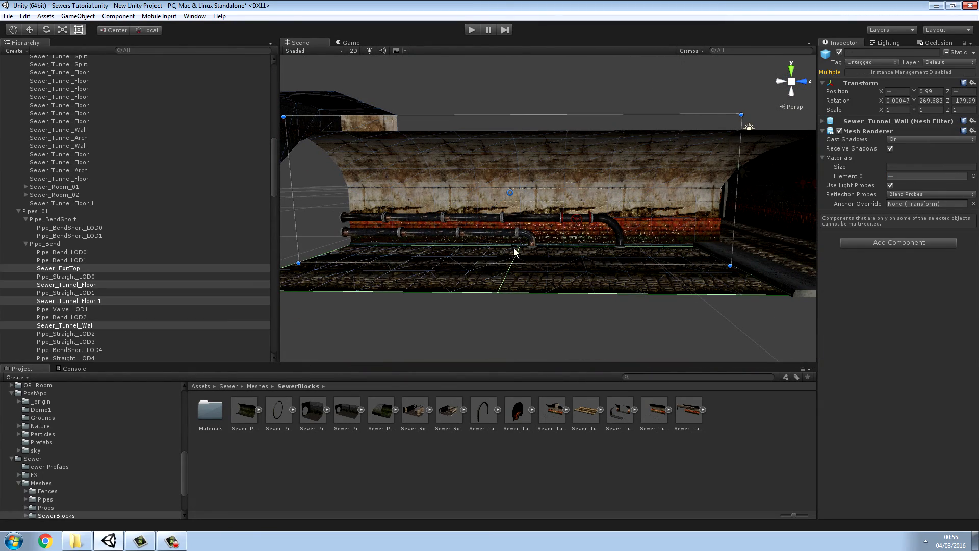
pyautogui.click(29, 29)
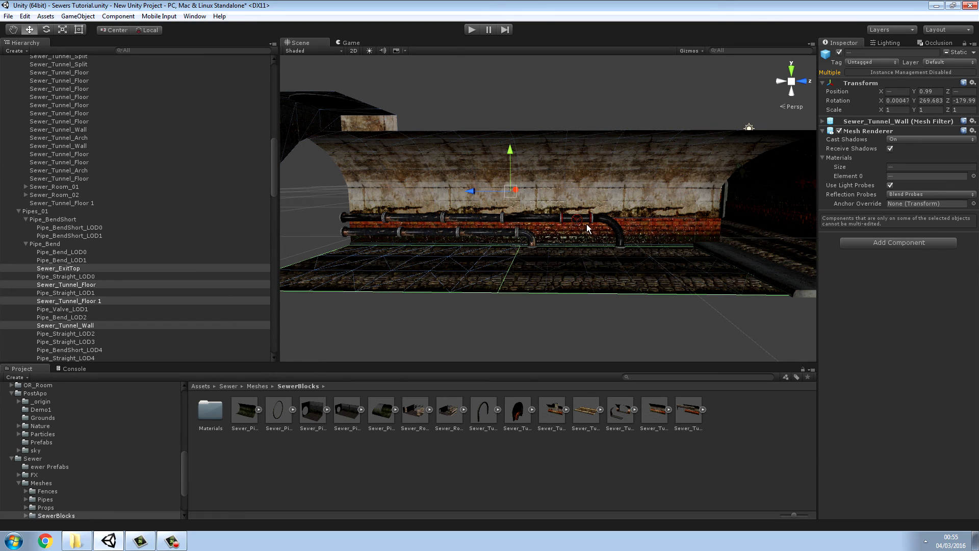
# Add the upper and lower pipe runs, including straight pipes, valve and both bends, to the tunnel section selection.
pyautogui.keyDown('shift'); pyautogui.click(618, 233); pyautogui.keyUp('shift')
pyautogui.keyDown('shift'); pyautogui.click(571, 220); pyautogui.keyUp('shift')
pyautogui.keyDown('shift'); pyautogui.click(533, 219); pyautogui.keyUp('shift')
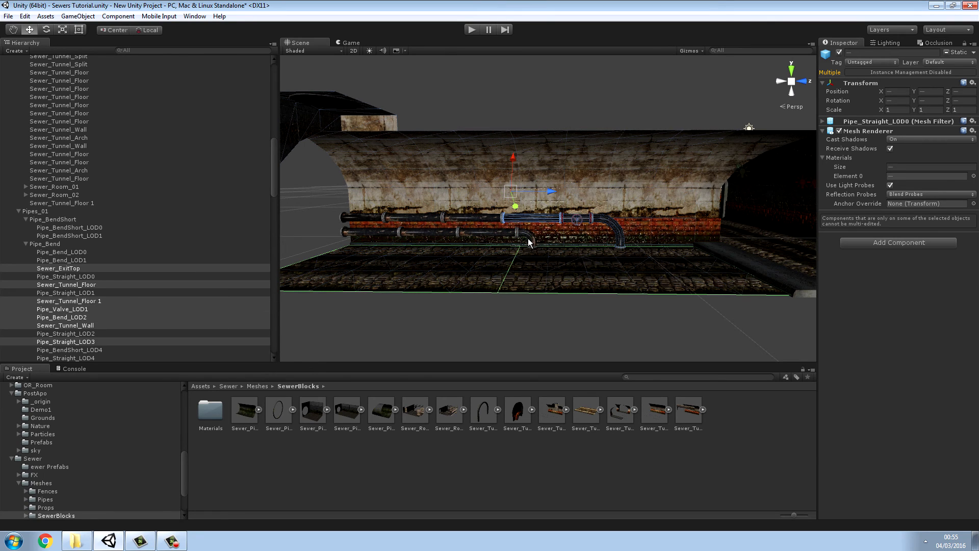
pyautogui.keyDown('shift'); pyautogui.click(532, 241); pyautogui.keyUp('shift')
pyautogui.keyDown('shift'); pyautogui.click(487, 233); pyautogui.keyUp('shift')
pyautogui.keyDown('shift'); pyautogui.click(445, 230); pyautogui.keyUp('shift')
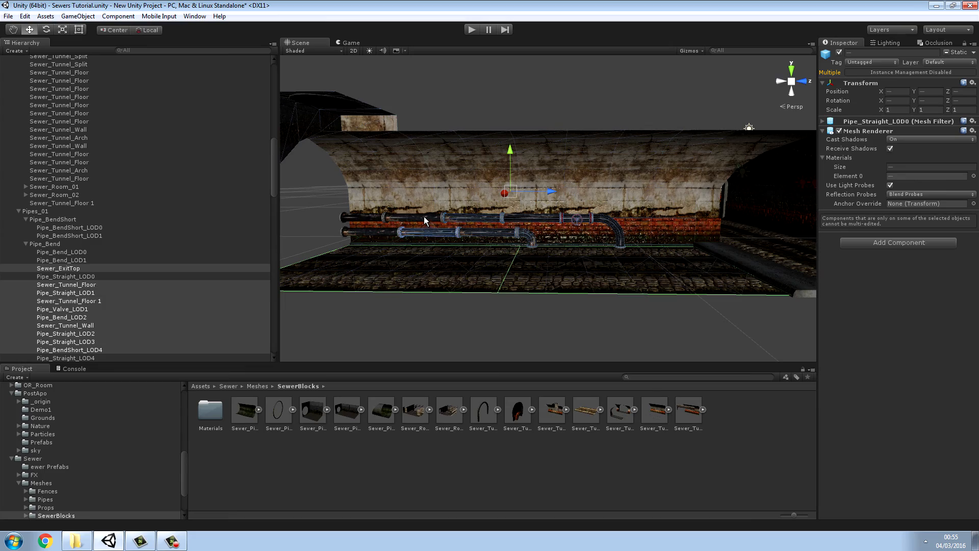
pyautogui.keyDown('shift'); pyautogui.click(423, 216); pyautogui.keyUp('shift')
pyautogui.keyDown('shift'); pyautogui.click(378, 229); pyautogui.keyUp('shift')
pyautogui.keyDown('shift'); pyautogui.click(374, 218); pyautogui.keyUp('shift')
# Add the round manhole lid inside the ceiling shaft to the selection and frame the whole section.
pyautogui.press('w')
pyautogui.moveTo(543, 235); pyautogui.dragTo(277, 187, button='right')
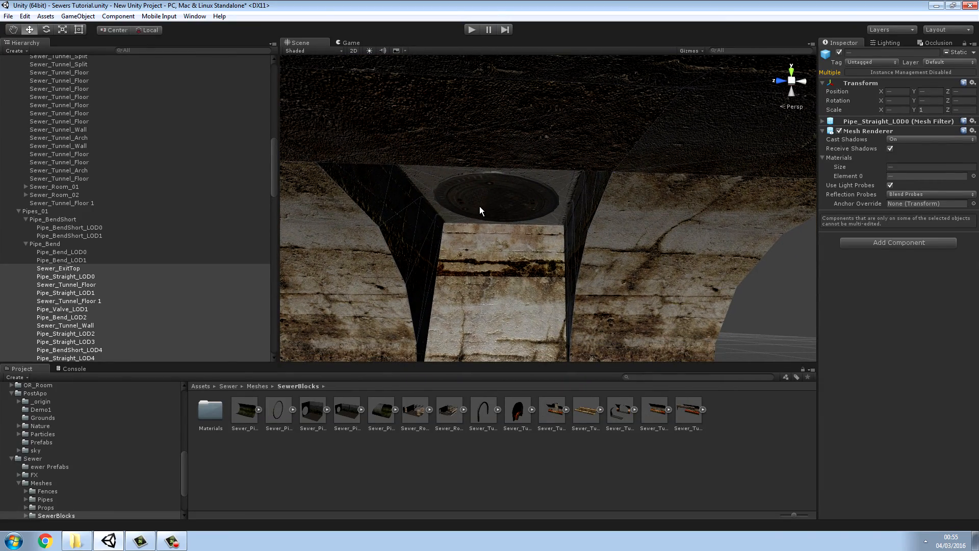
pyautogui.keyDown('shift'); pyautogui.click(494, 198); pyautogui.keyUp('shift')
pyautogui.moveTo(494, 198); pyautogui.dragTo(93, 312, button='right')
pyautogui.press('f')
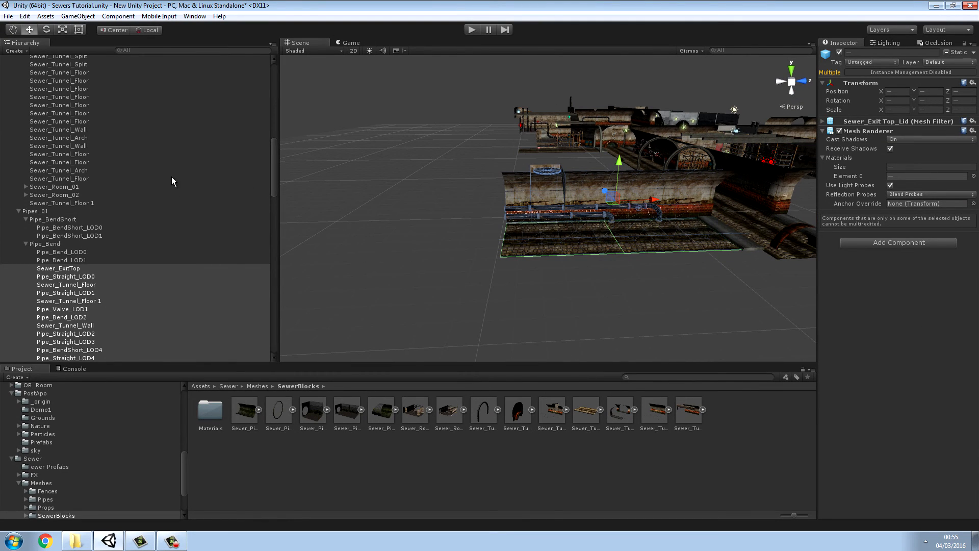
# Duplicate the selected tunnel section and move the copy alongside the original, continuing the tunnel.
pyautogui.click(24, 16)
pyautogui.click(47, 92)
pyautogui.keyDown('alt'); pyautogui.moveTo(407, 212); pyautogui.dragTo(478, 227); pyautogui.keyUp('alt')
pyautogui.moveTo(600, 207); pyautogui.dragTo(329, 199)
# Vertex-snap the duplicated section's floor corner to the original section's floor so the gap between them closes.
pyautogui.press('w')
pyautogui.moveTo(472, 300); pyautogui.dragTo(484, 323, button='right')
pyautogui.press('a')
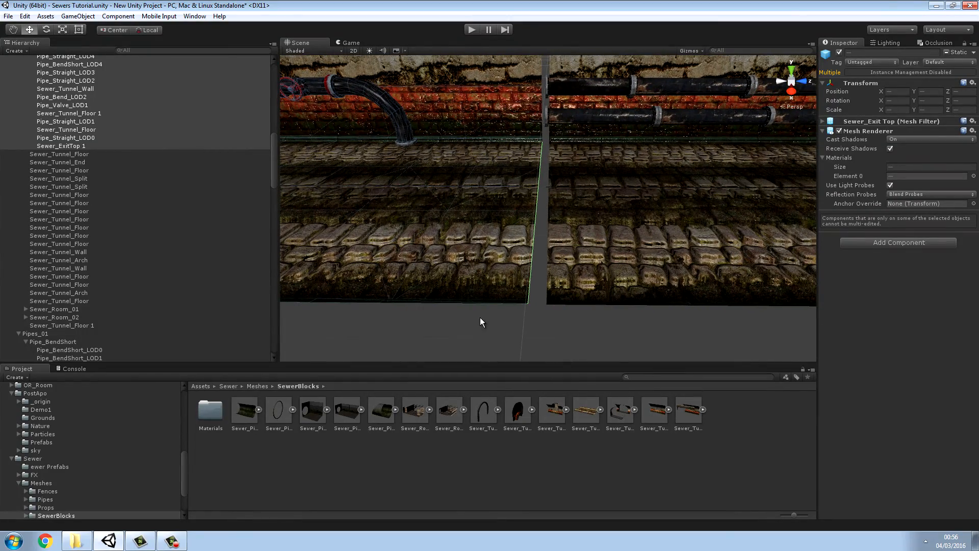
pyautogui.press('v')
pyautogui.moveTo(528, 302); pyautogui.dragTo(534, 306)
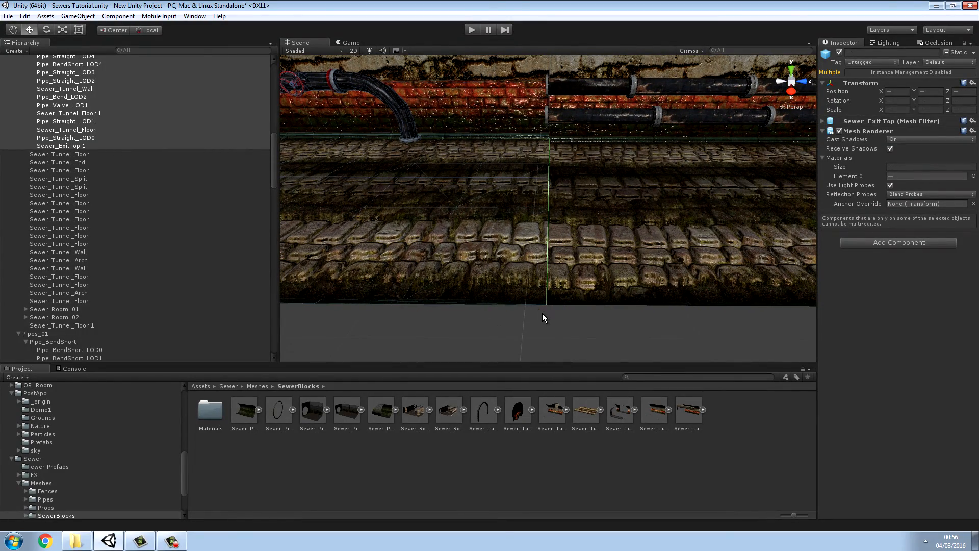
pyautogui.moveTo(539, 322); pyautogui.dragTo(591, 273, button='right')
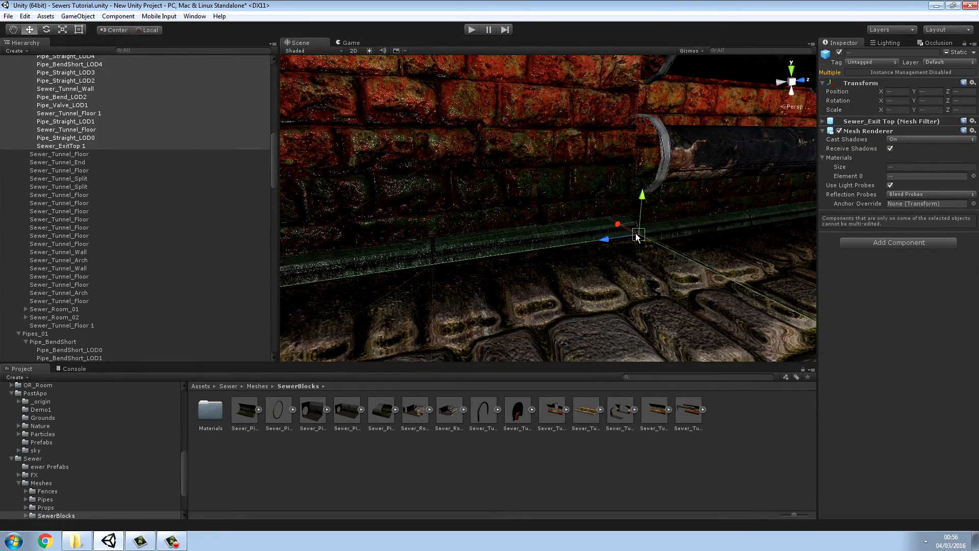
# Delete the long upper pipe bend beside the red valve in the duplicated section.
pyautogui.moveTo(638, 238); pyautogui.dragTo(600, 209, button='right')
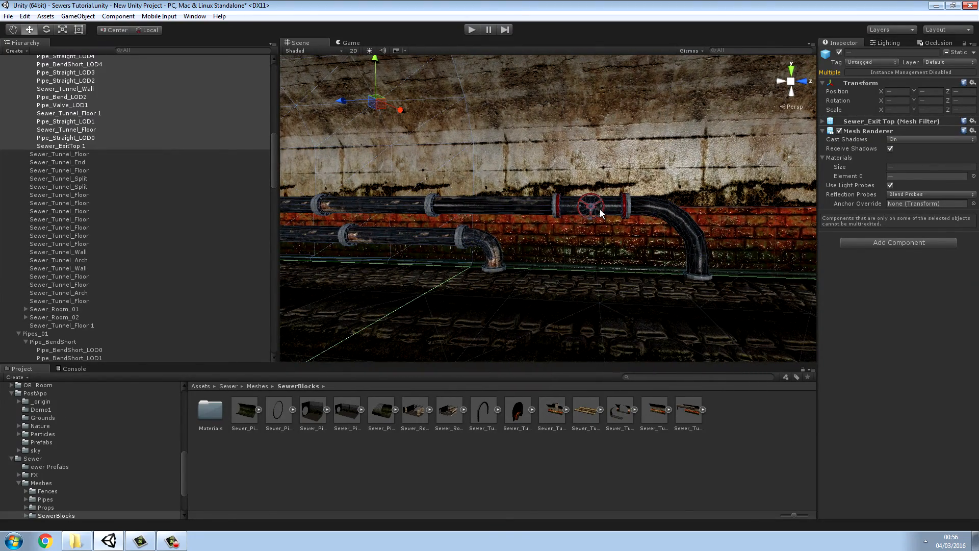
pyautogui.click(660, 210)
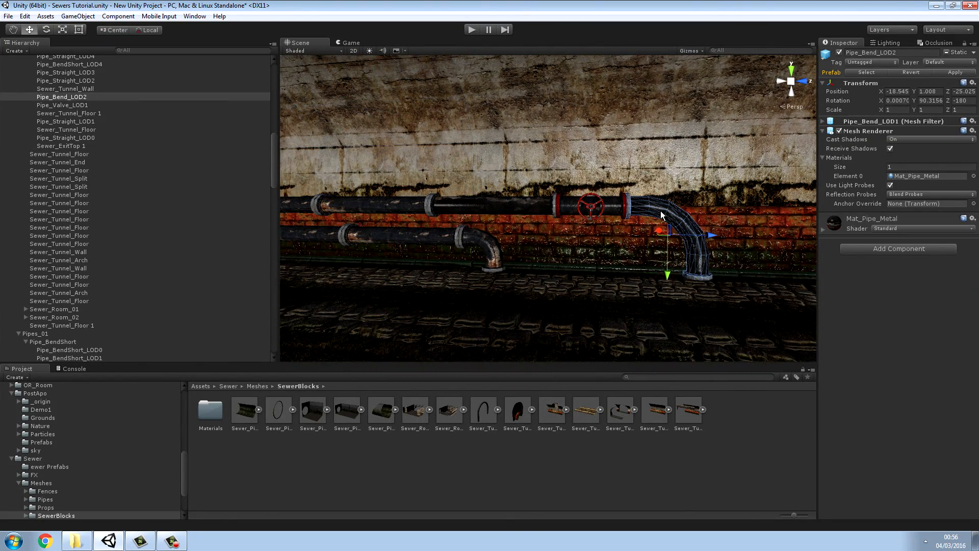
pyautogui.press('Delete')
pyautogui.click(493, 249)
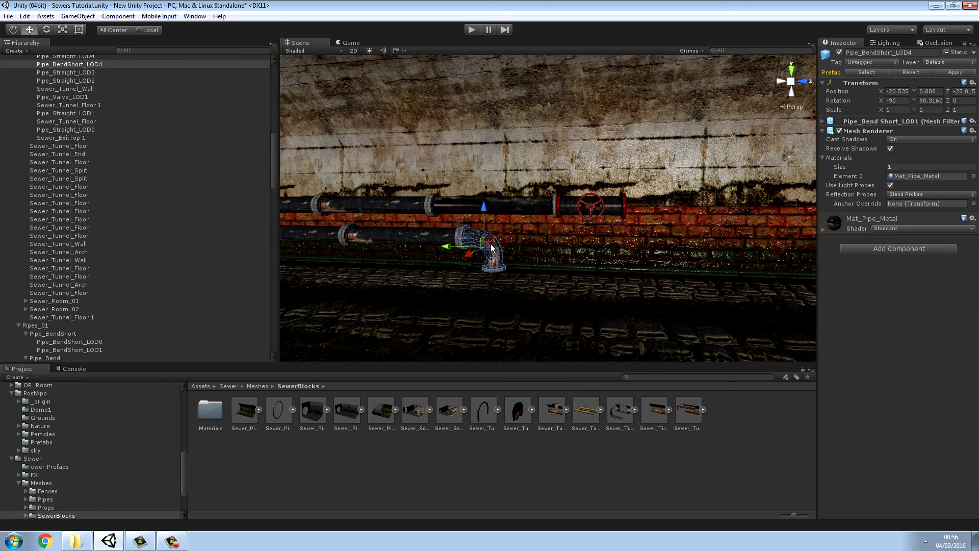
pyautogui.press('Delete')
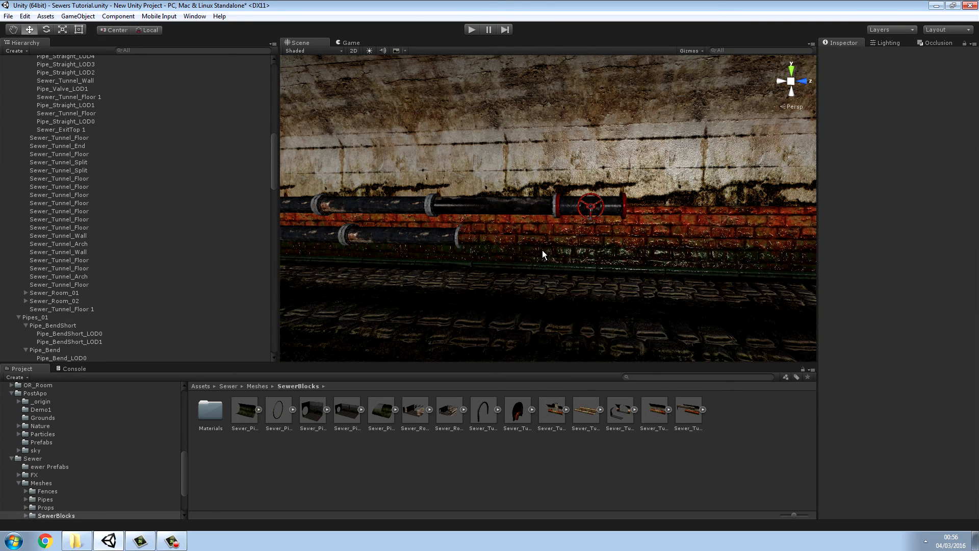
pyautogui.moveTo(543, 252)
pyautogui.mouseDown(button='right')
pyautogui.moveTo(494, 246)
pyautogui.moveTo(536, 253)
pyautogui.mouseUp(button='right')
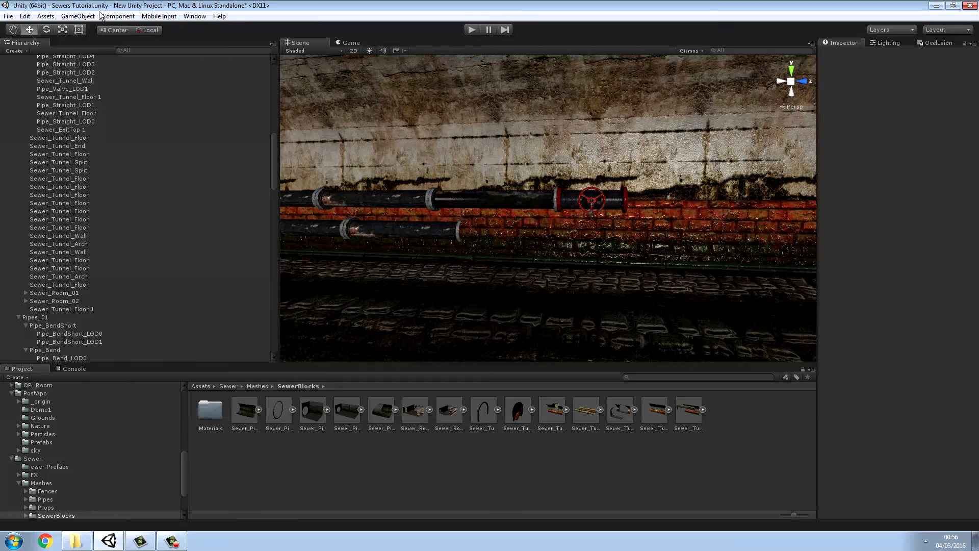
pyautogui.click(25, 16)
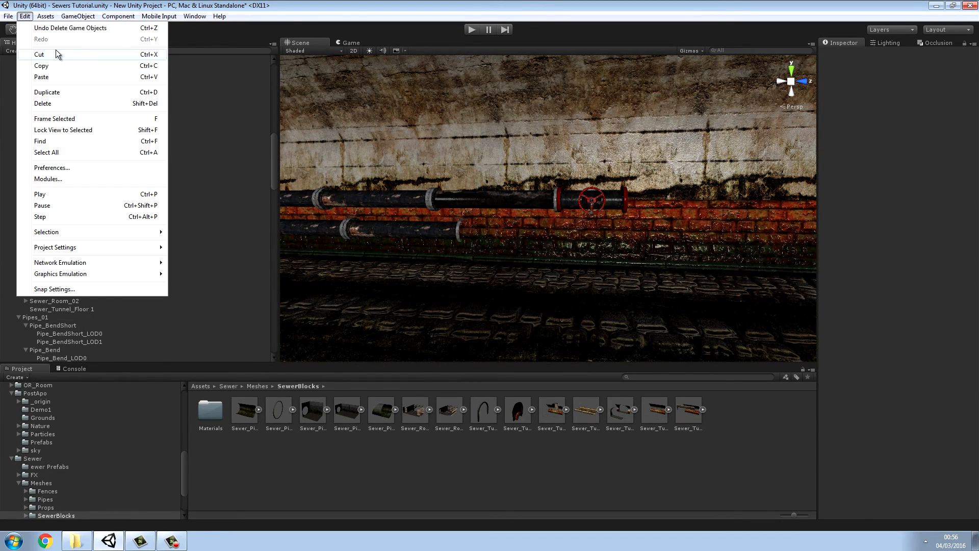
pyautogui.click(65, 28)
# Stretch the original section's outermost upper straight pipe toward the red valve, to a length scale of about 1.31.
pyautogui.moveTo(387, 210); pyautogui.dragTo(460, 213, button='right')
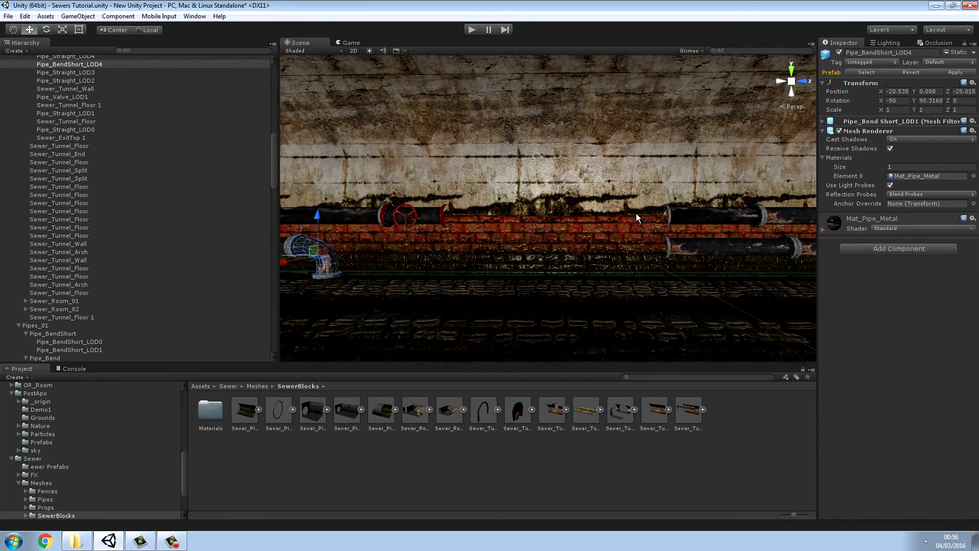
pyautogui.click(681, 216)
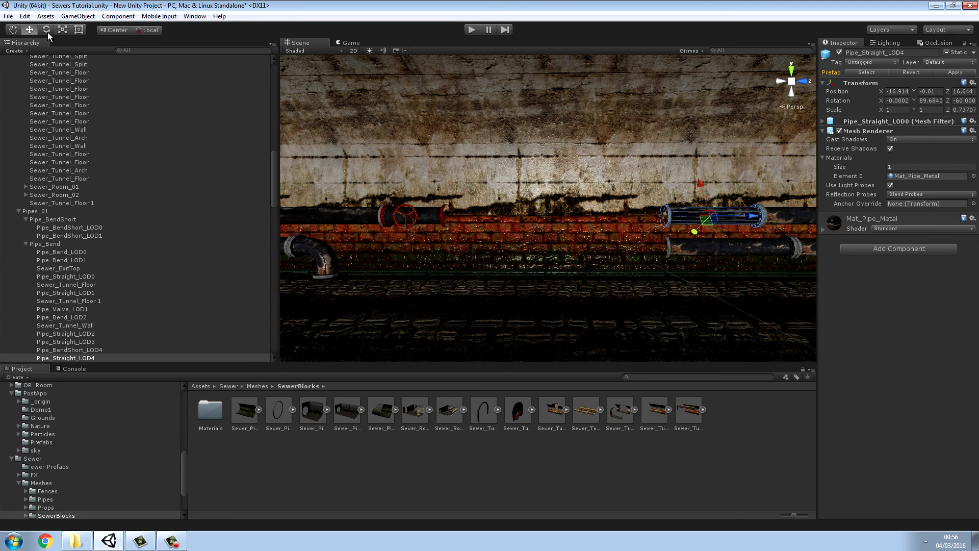
pyautogui.click(79, 30)
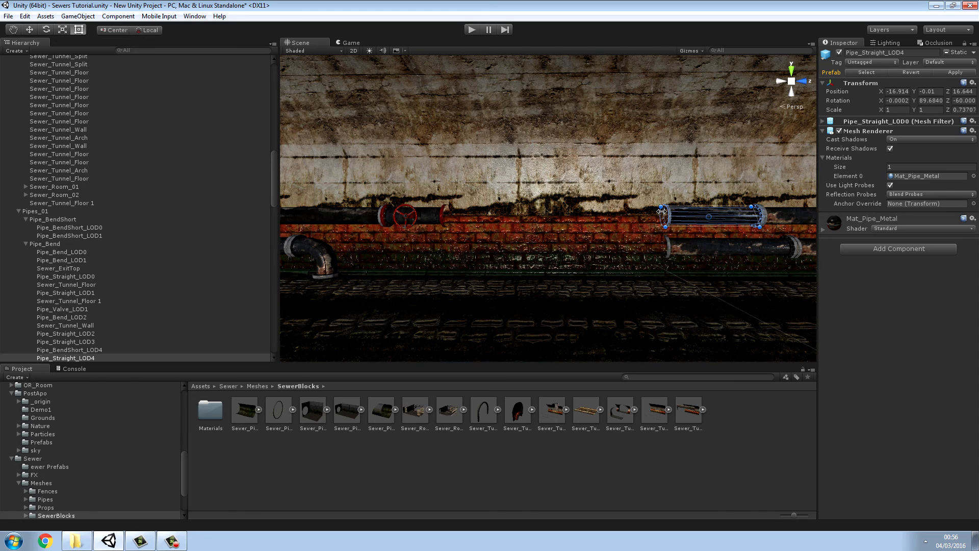
pyautogui.moveTo(663, 207); pyautogui.dragTo(592, 208)
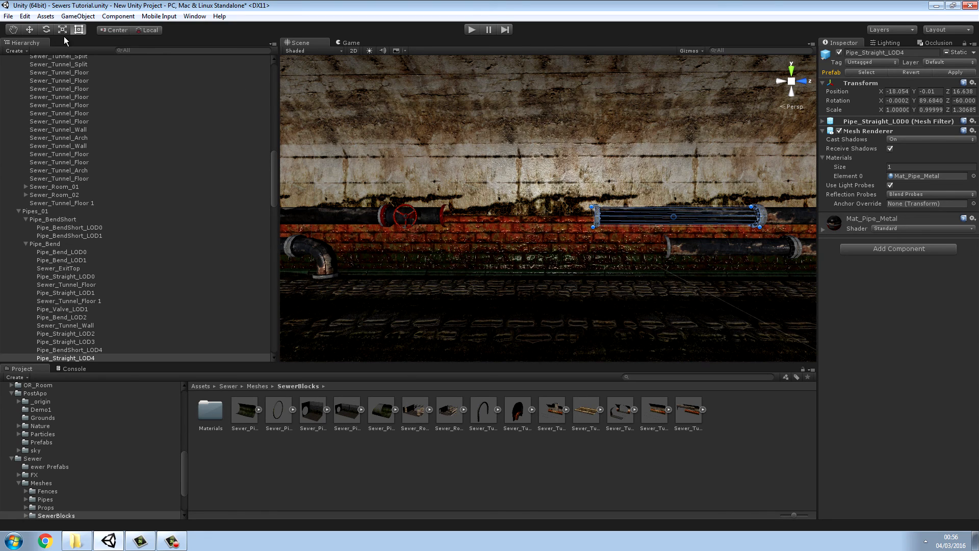
pyautogui.click(30, 29)
pyautogui.click(25, 16)
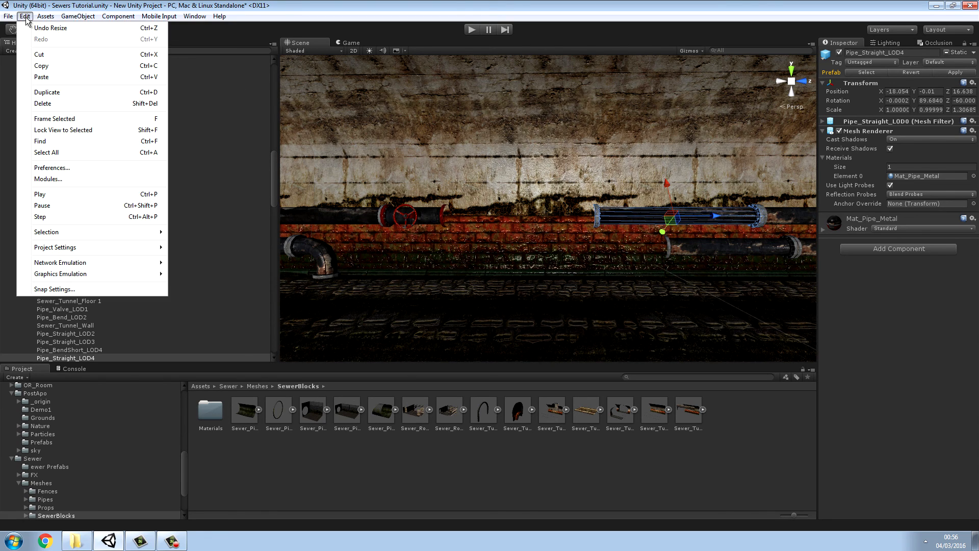
pyautogui.click(53, 93)
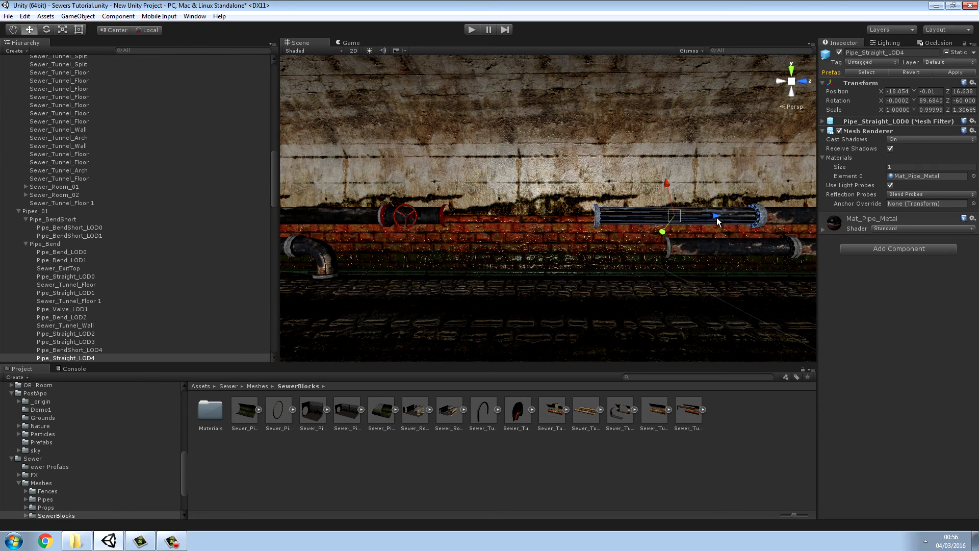
pyautogui.moveTo(711, 214); pyautogui.dragTo(597, 211)
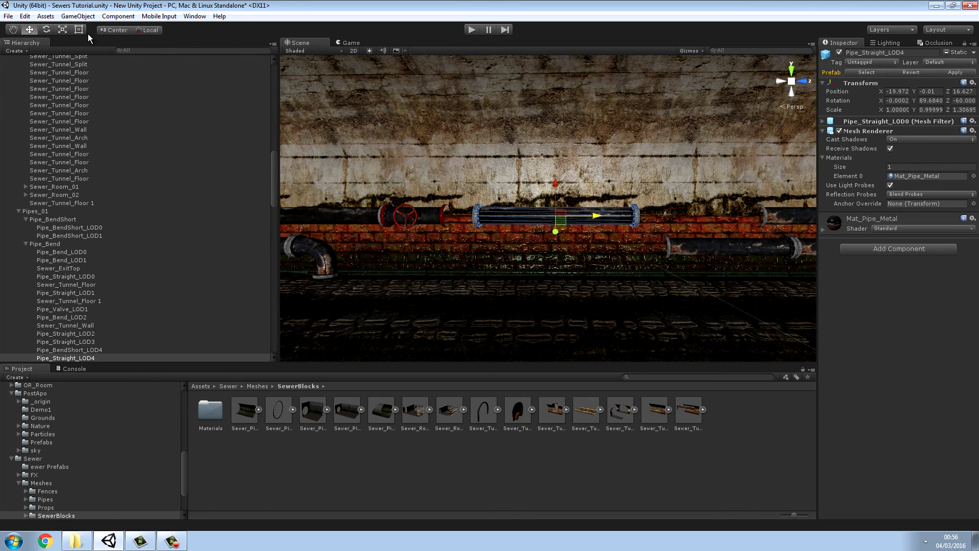
pyautogui.click(25, 17)
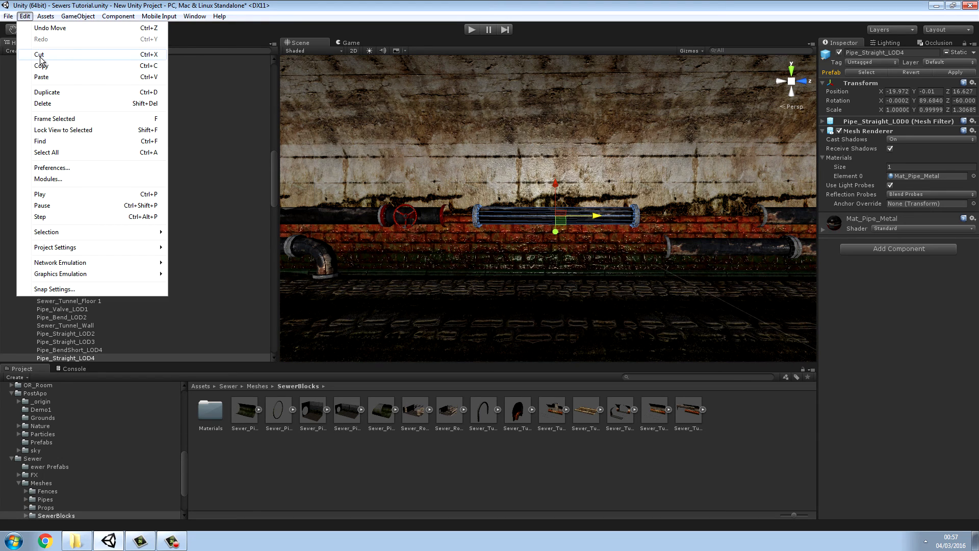
pyautogui.click(50, 28)
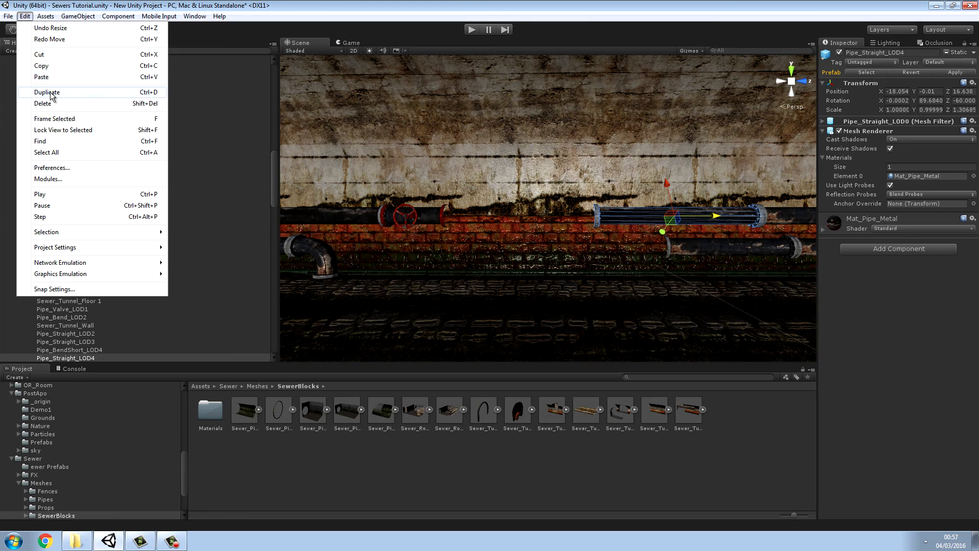
# Duplicate the stretched upper pipe, move the copy toward the valve and resize it to fill the remaining gap.
pyautogui.click(51, 94)
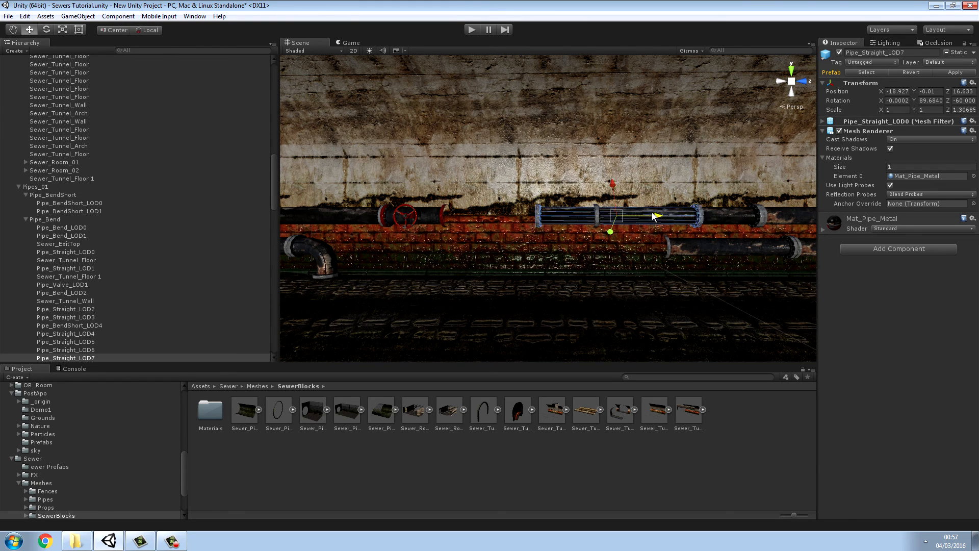
pyautogui.moveTo(568, 210); pyautogui.dragTo(554, 209)
pyautogui.moveTo(541, 257); pyautogui.dragTo(553, 247, button='middle')
pyautogui.scroll(5, 549, 255)
pyautogui.scroll(-3, 553, 247)
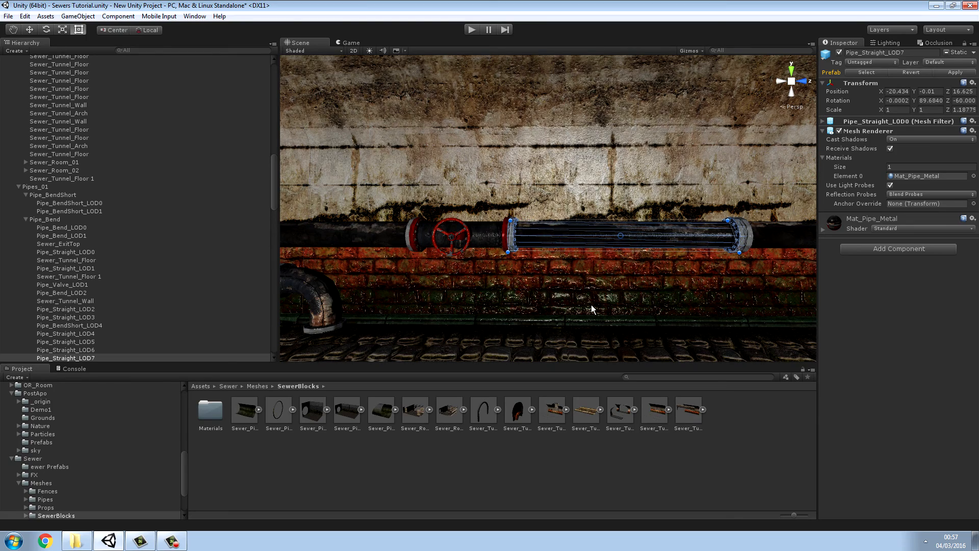
pyautogui.click(715, 425)
# Duplicate the short lower pipe bend and move the copy along the wall to the next section's open lower pipe.
pyautogui.scroll(-3, 676, 291)
pyautogui.moveTo(677, 292); pyautogui.dragTo(579, 271, button='right')
pyautogui.click(550, 258)
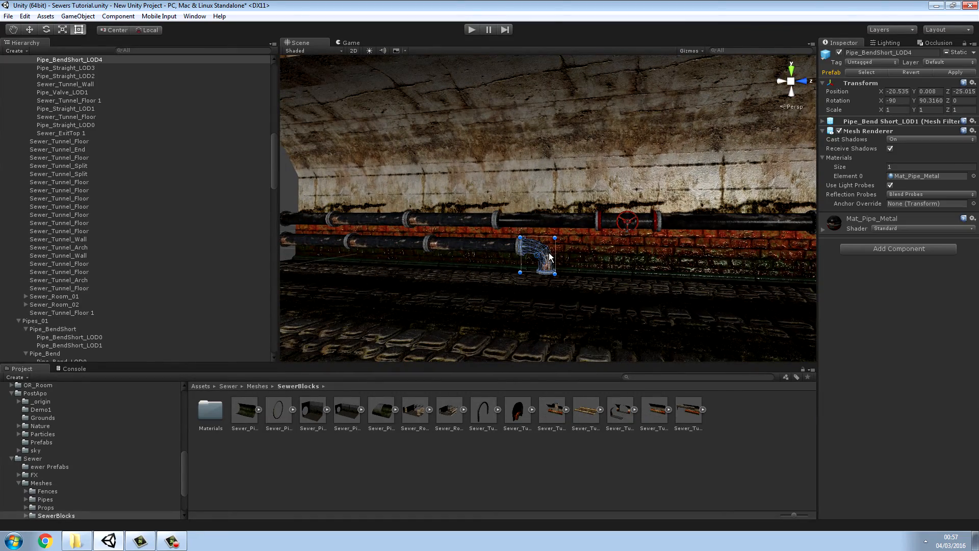
pyautogui.click(29, 30)
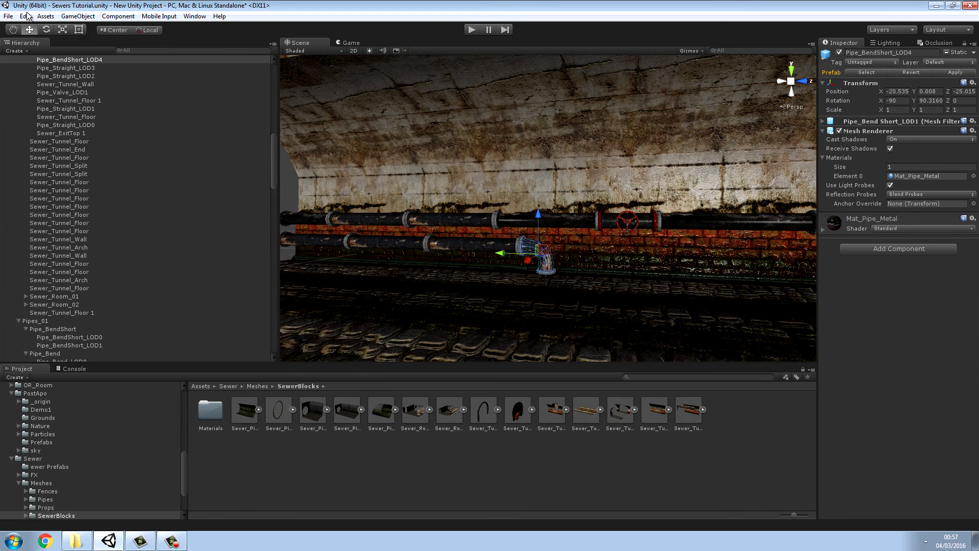
pyautogui.click(25, 17)
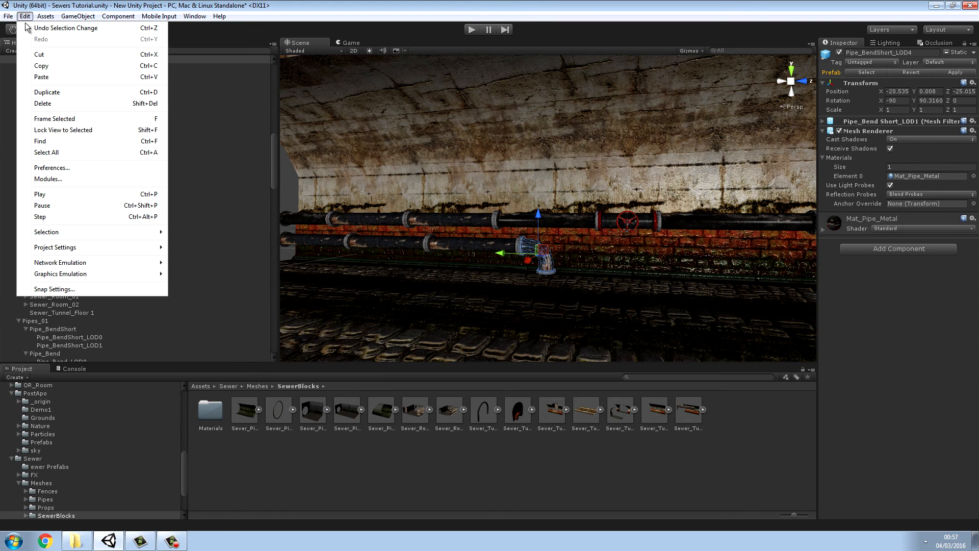
pyautogui.click(51, 93)
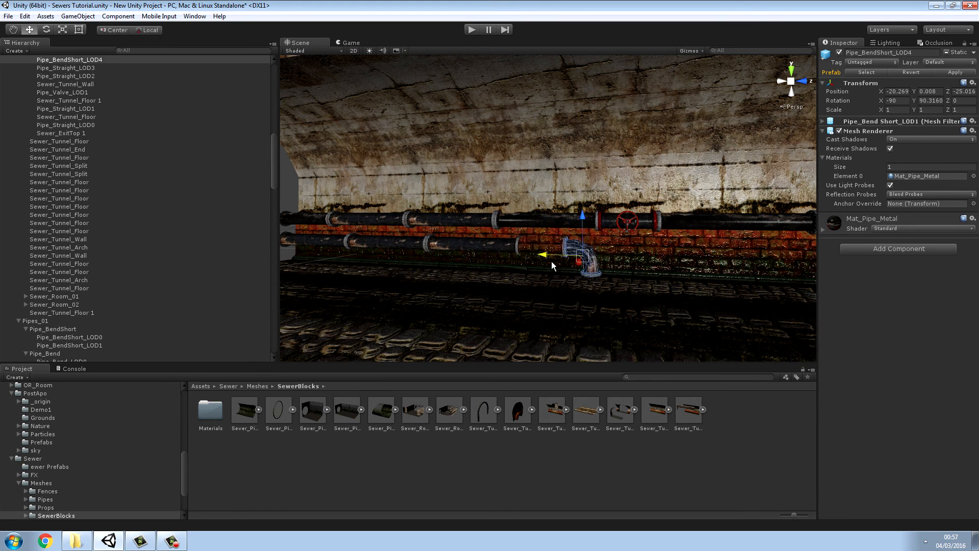
pyautogui.moveTo(739, 279); pyautogui.dragTo(741, 279)
# Rotate the short bend copy so its opening faces the open lower pipe and its other end points down.
pyautogui.press('d')
pyautogui.moveTo(741, 279)
pyautogui.mouseDown(button='right')
pyautogui.moveTo(754, 281)
pyautogui.moveTo(730, 280)
pyautogui.mouseUp(button='right')
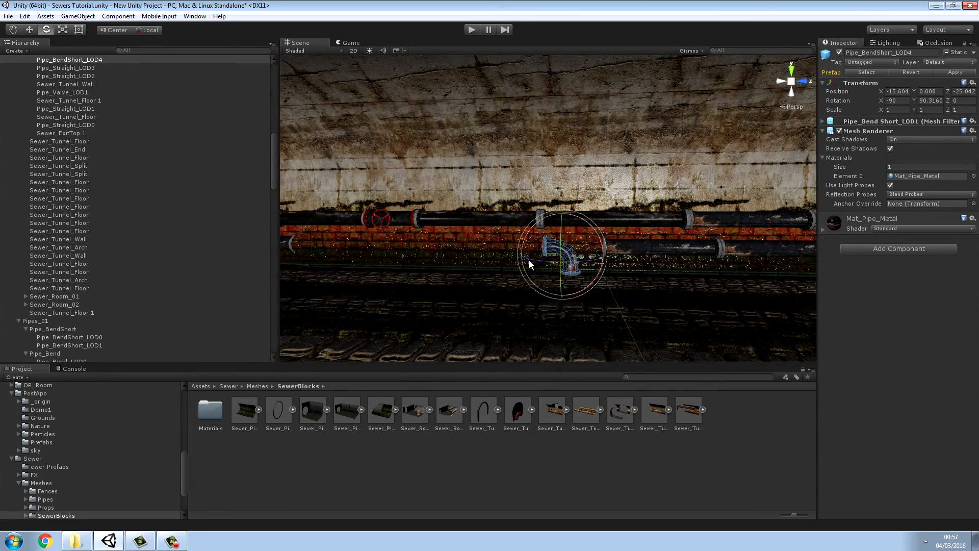
pyautogui.moveTo(566, 230); pyautogui.dragTo(627, 245, button='right')
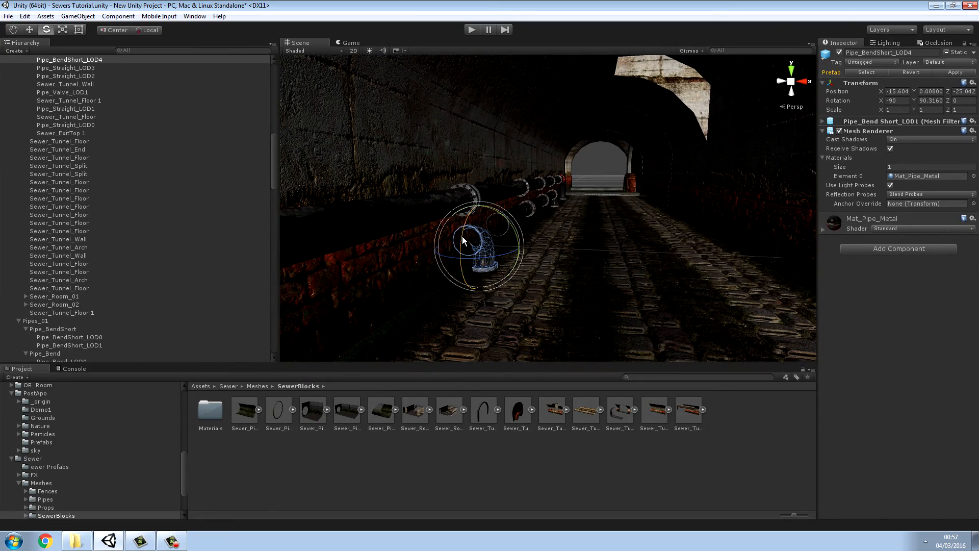
pyautogui.moveTo(464, 344); pyautogui.dragTo(367, 223, button='right')
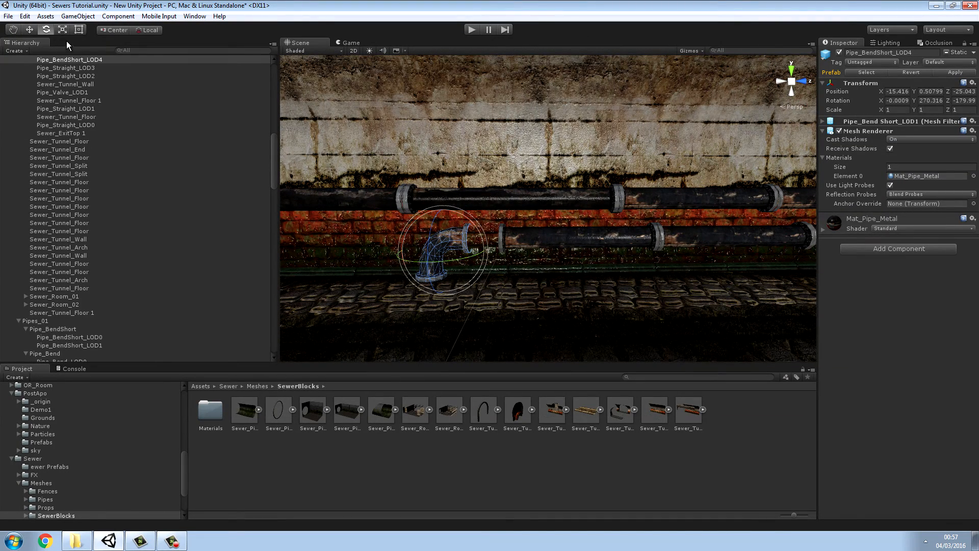
# Move the rotated short bend copy along the wall and down onto the next section's open lower pipe.
pyautogui.click(31, 29)
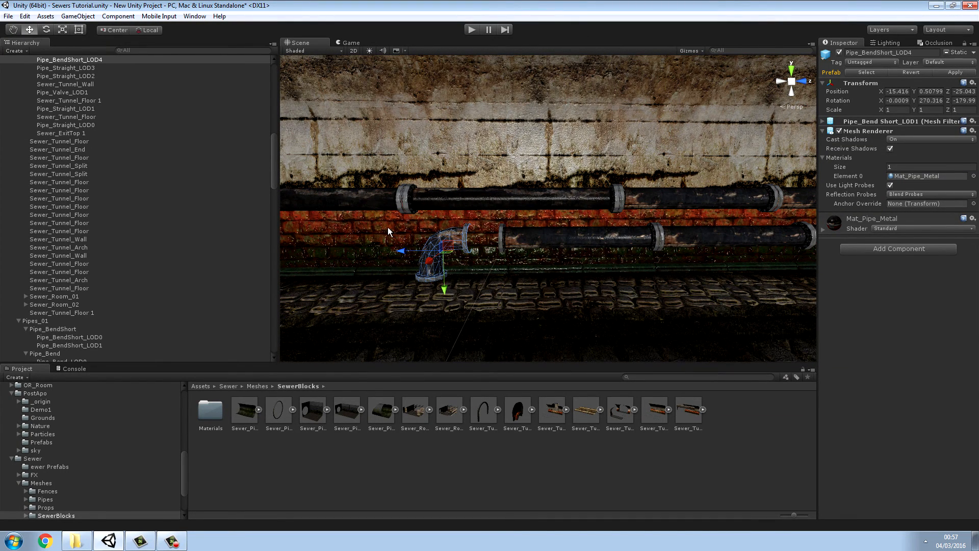
pyautogui.moveTo(429, 256); pyautogui.dragTo(430, 258)
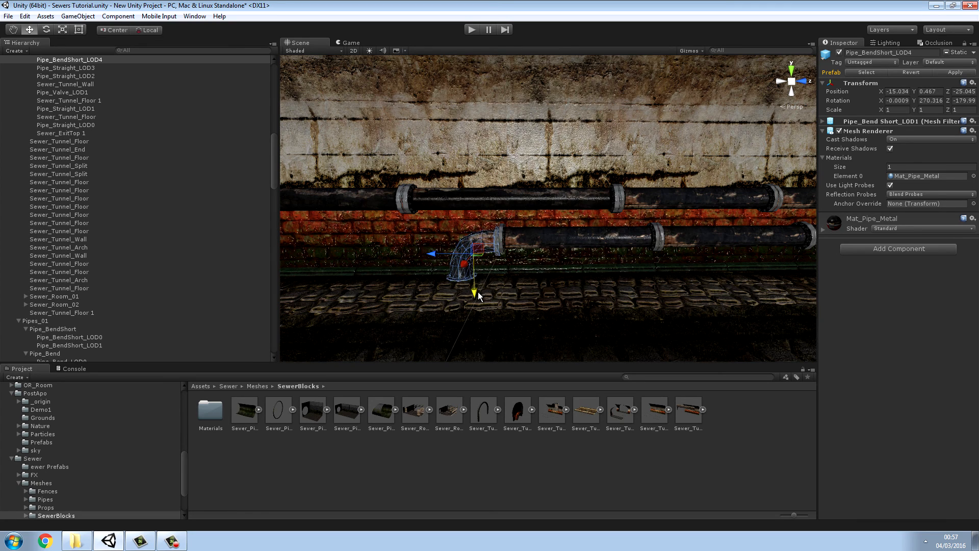
pyautogui.click(518, 423)
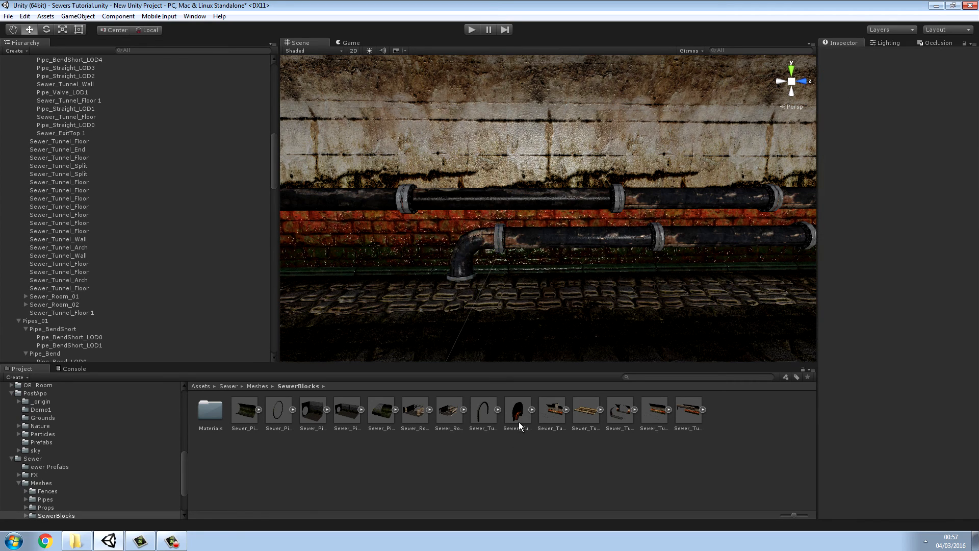
# Duplicate the original section's outermost lower straight pipe and move the copy to the pipe's open end.
pyautogui.moveTo(501, 280)
pyautogui.mouseDown(button='right')
pyautogui.moveTo(630, 292)
pyautogui.moveTo(727, 255)
pyautogui.moveTo(469, 280)
pyautogui.moveTo(204, 241)
pyautogui.moveTo(360, 295)
pyautogui.moveTo(372, 286)
pyautogui.moveTo(350, 286)
pyautogui.moveTo(577, 284)
pyautogui.moveTo(494, 278)
pyautogui.mouseUp(button='right')
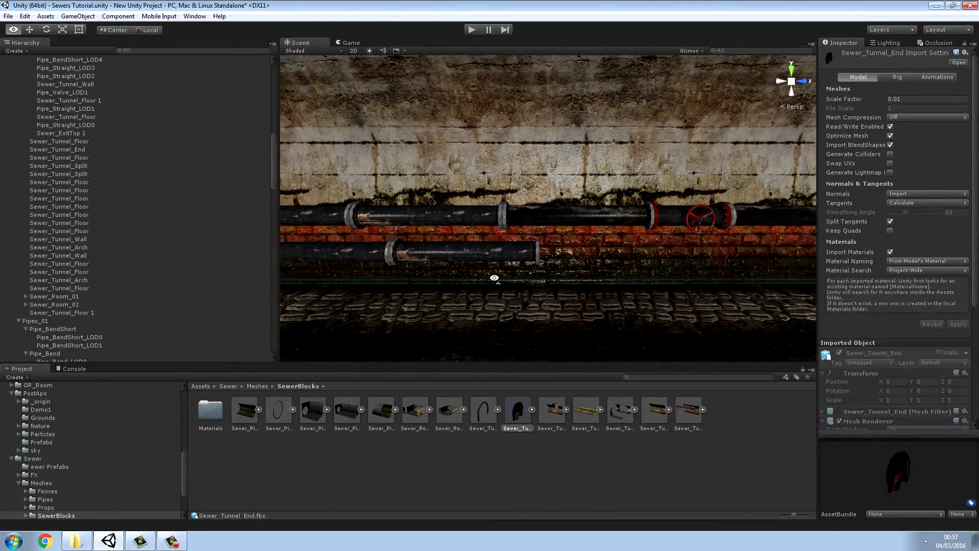
pyautogui.click(501, 257)
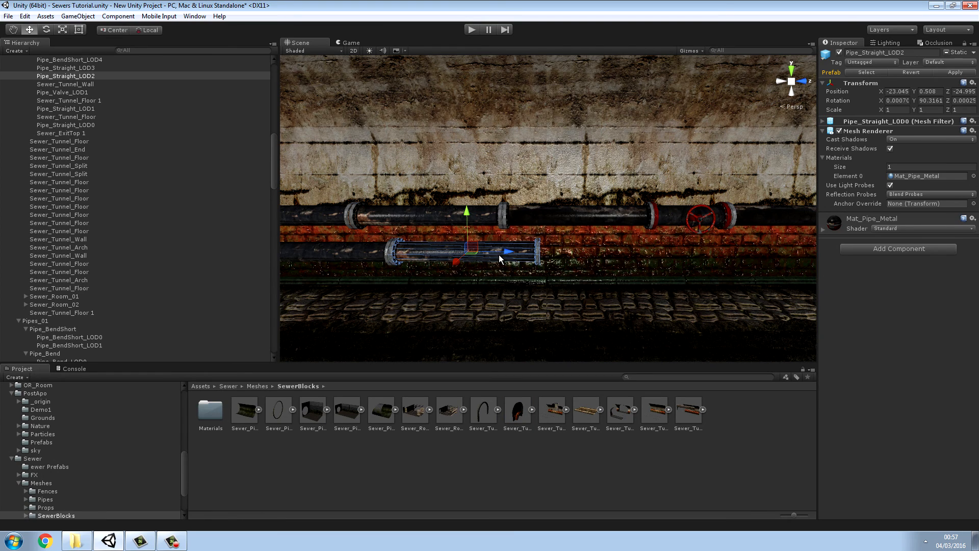
pyautogui.click(26, 16)
pyautogui.click(47, 92)
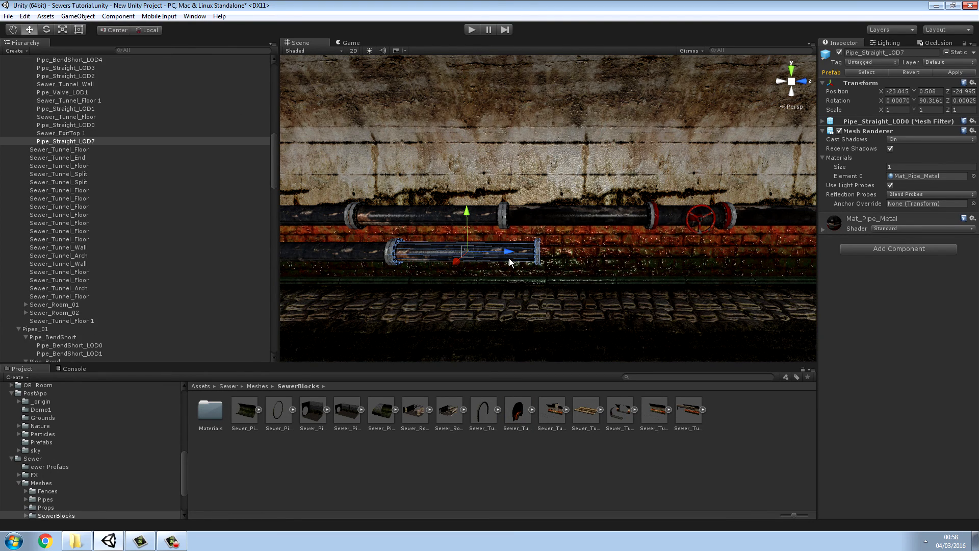
pyautogui.moveTo(511, 251); pyautogui.dragTo(653, 286)
# Duplicate the downward short bend and move the copy along the wall onto the lower pipe's open end below the red valve.
pyautogui.click(653, 286)
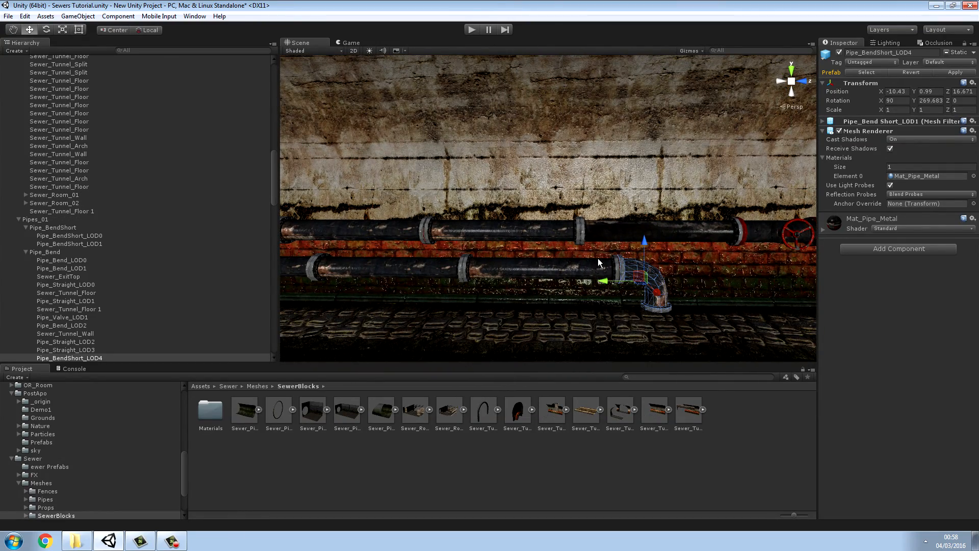
pyautogui.click(25, 17)
pyautogui.click(59, 92)
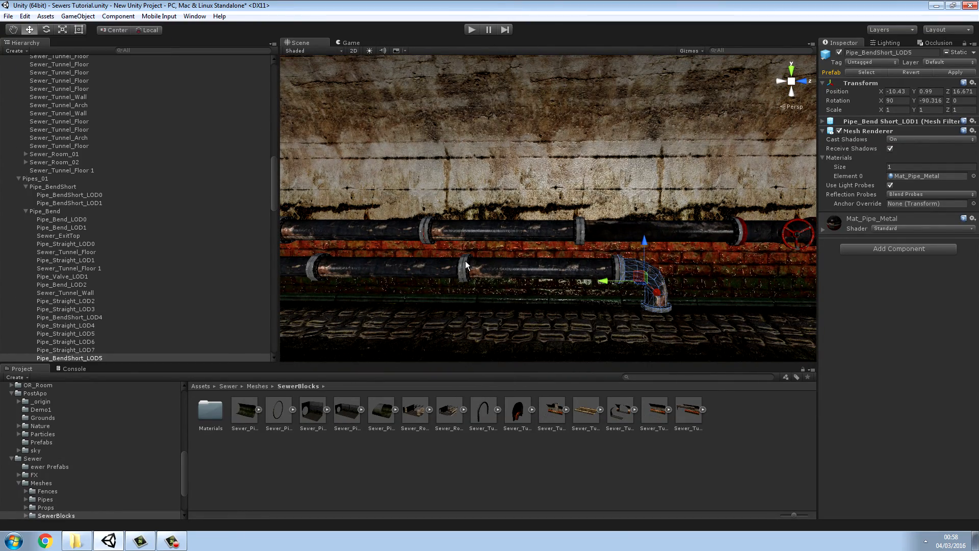
pyautogui.moveTo(485, 282); pyautogui.dragTo(240, 265)
pyautogui.moveTo(386, 301); pyautogui.dragTo(433, 301, button='right')
pyautogui.press('a')
pyautogui.press('s')
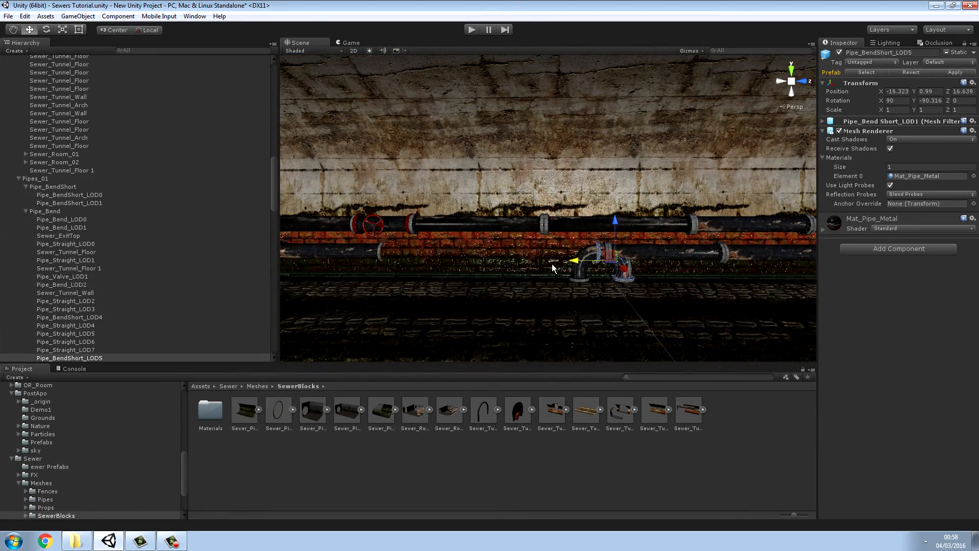
pyautogui.moveTo(371, 271); pyautogui.dragTo(360, 272)
pyautogui.press('a')
pyautogui.moveTo(447, 299); pyautogui.dragTo(449, 313, button='right')
pyautogui.press('w')
pyautogui.press('w')
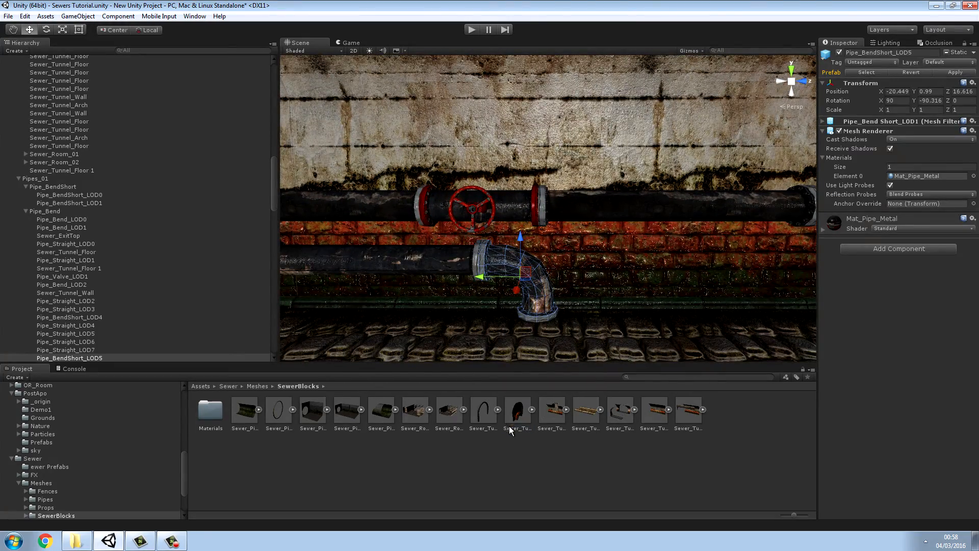
pyautogui.click(505, 445)
# Add a Sewer_Tunnel_Split block from the SewerBlocks meshes at the open archway with the cobbled floor.
pyautogui.moveTo(541, 204); pyautogui.dragTo(495, 197, button='right')
pyautogui.press('w')
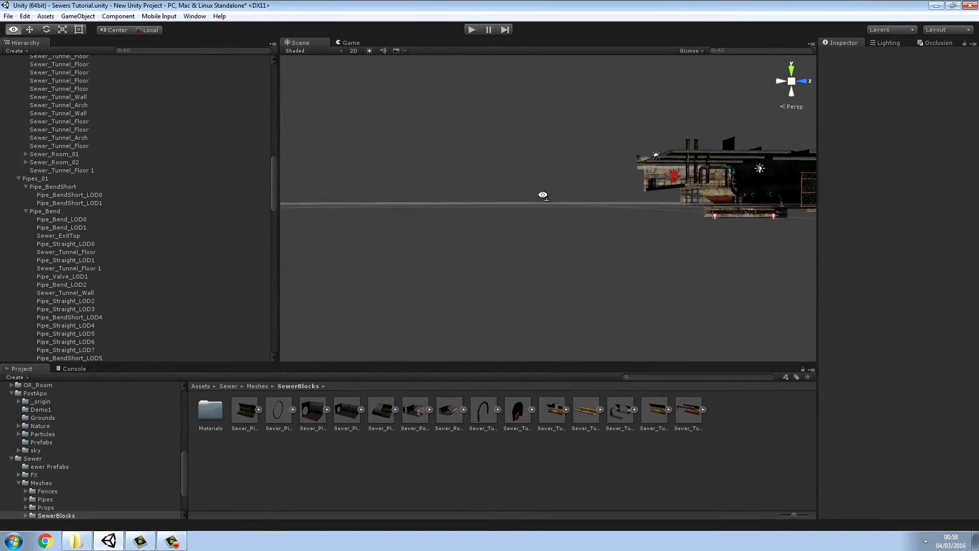
pyautogui.moveTo(637, 191); pyautogui.dragTo(419, 306, button='right')
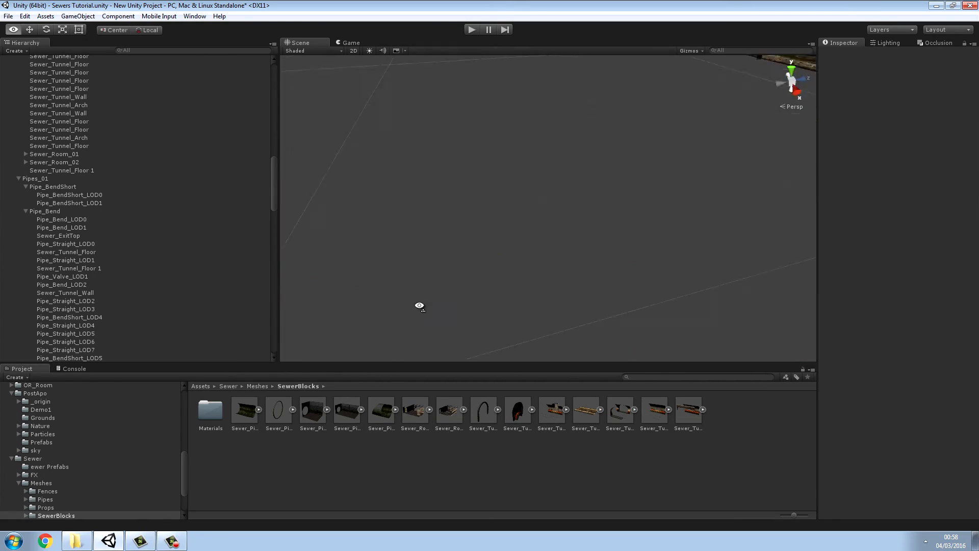
pyautogui.moveTo(284, 199); pyautogui.dragTo(491, 194, button='right')
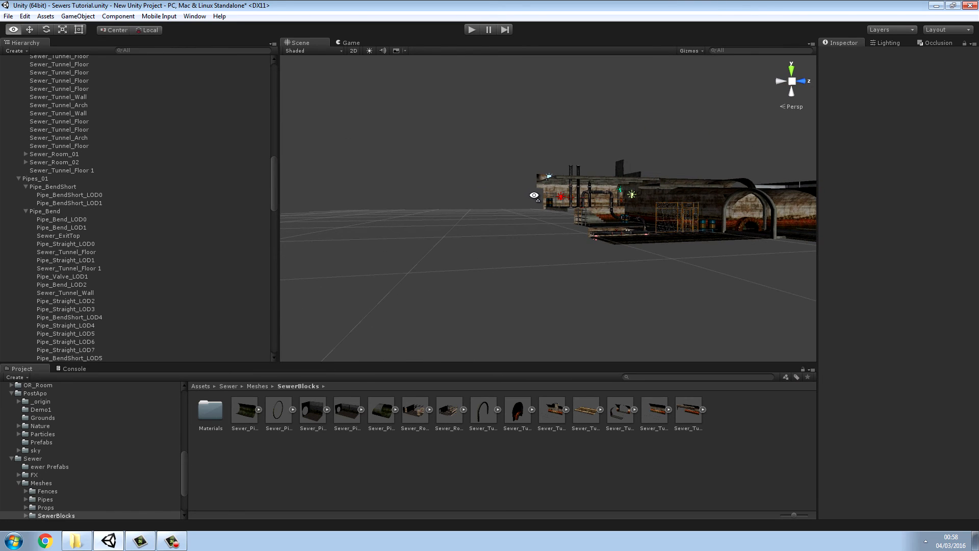
pyautogui.moveTo(534, 195); pyautogui.dragTo(527, 263, button='right')
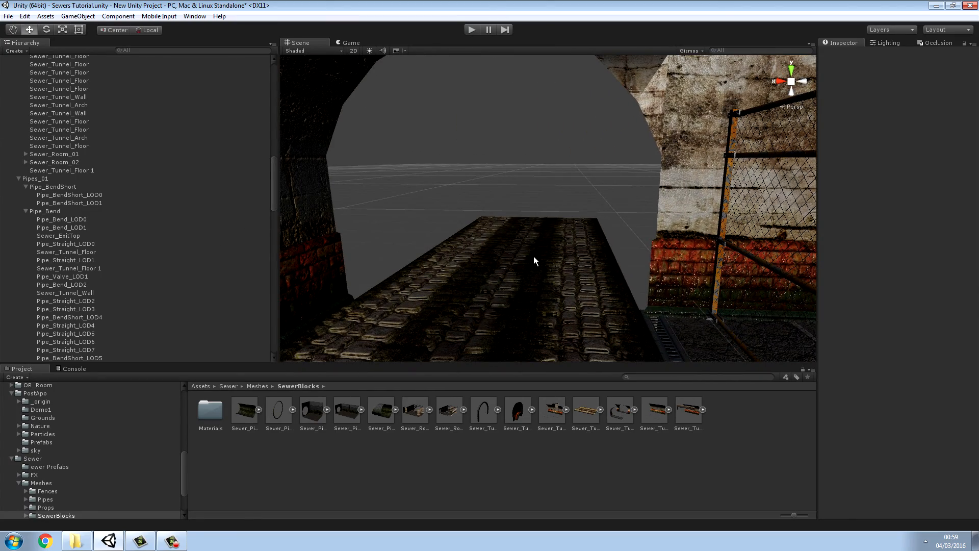
pyautogui.moveTo(587, 298); pyautogui.dragTo(598, 297, button='right')
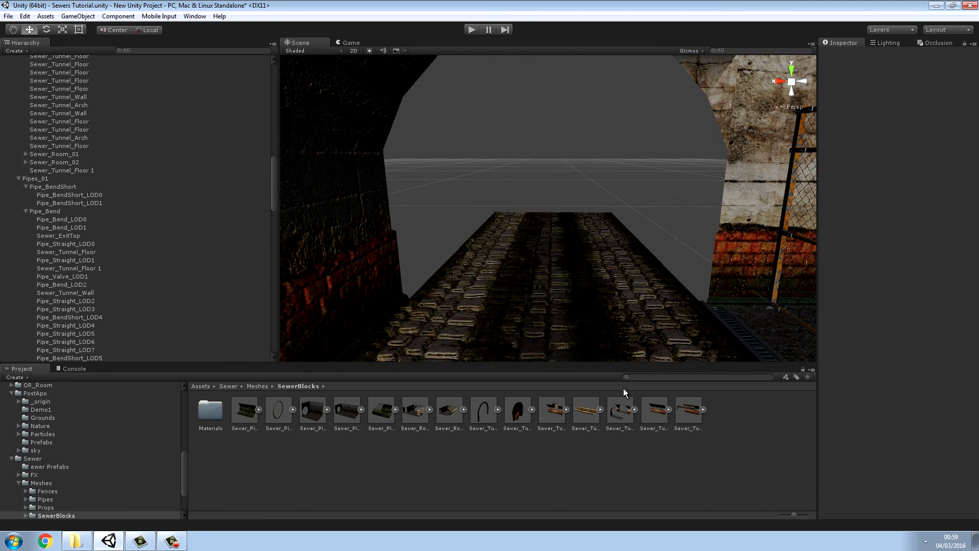
pyautogui.moveTo(621, 409); pyautogui.dragTo(553, 302)
pyautogui.keyDown('alt'); pyautogui.moveTo(554, 302); pyautogui.dragTo(238, 375); pyautogui.keyUp('alt')
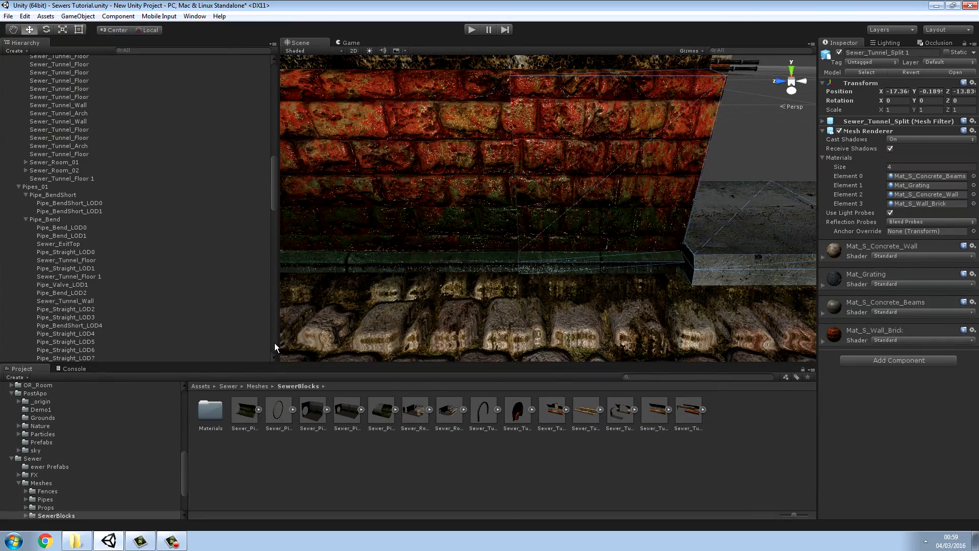
# Snap the new tunnel split block against the neighbouring brick tunnel wall.
pyautogui.moveTo(520, 268); pyautogui.dragTo(82, 243)
pyautogui.moveTo(83, 242); pyautogui.dragTo(577, 209, button='right')
pyautogui.press('w')
pyautogui.click(592, 295)
pyautogui.keyDown('alt'); pyautogui.moveTo(592, 294); pyautogui.dragTo(307, 261); pyautogui.keyUp('alt')
pyautogui.press('w')
# Select the long piped tunnel section from outside and duplicate it.
pyautogui.moveTo(307, 260); pyautogui.dragTo(570, 255, button='right')
pyautogui.press('s')
pyautogui.press('w')
pyautogui.press('w')
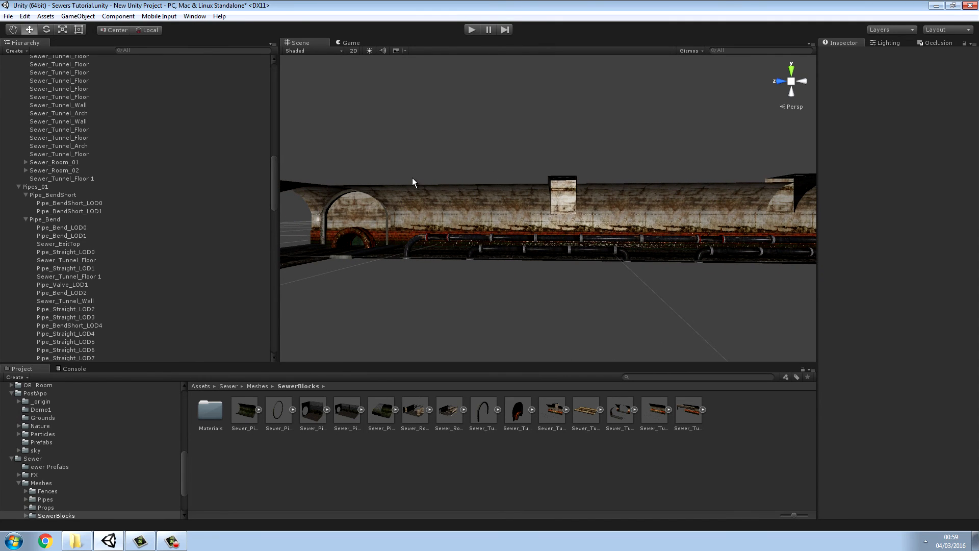
pyautogui.moveTo(411, 176); pyautogui.dragTo(841, 313)
pyautogui.moveTo(632, 312)
pyautogui.mouseDown(button='right')
pyautogui.moveTo(691, 306)
pyautogui.moveTo(614, 312)
pyautogui.mouseUp(button='right')
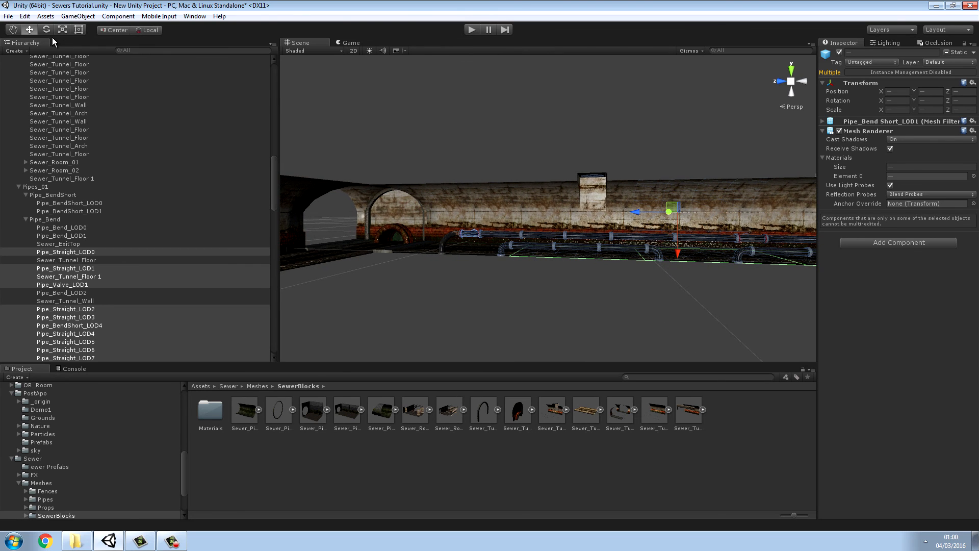
pyautogui.click(25, 16)
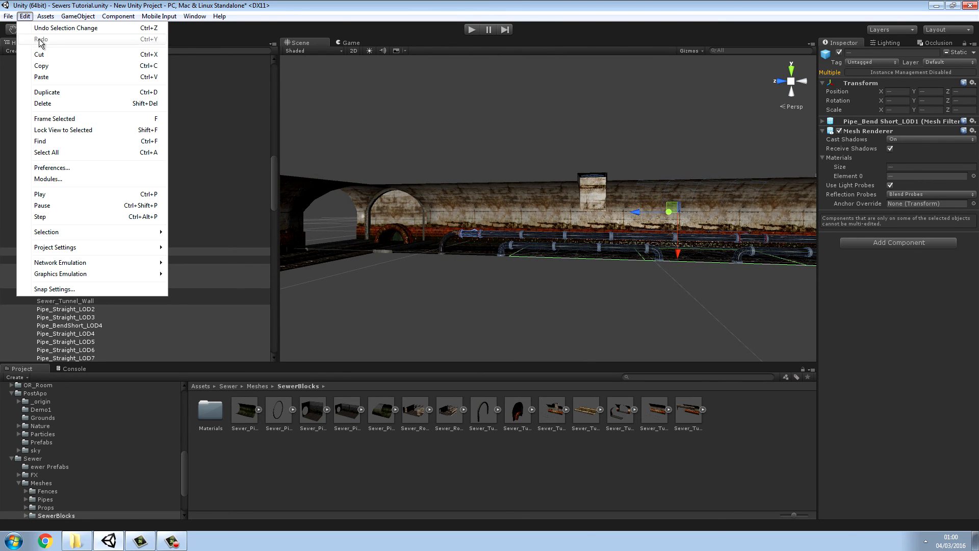
pyautogui.click(60, 93)
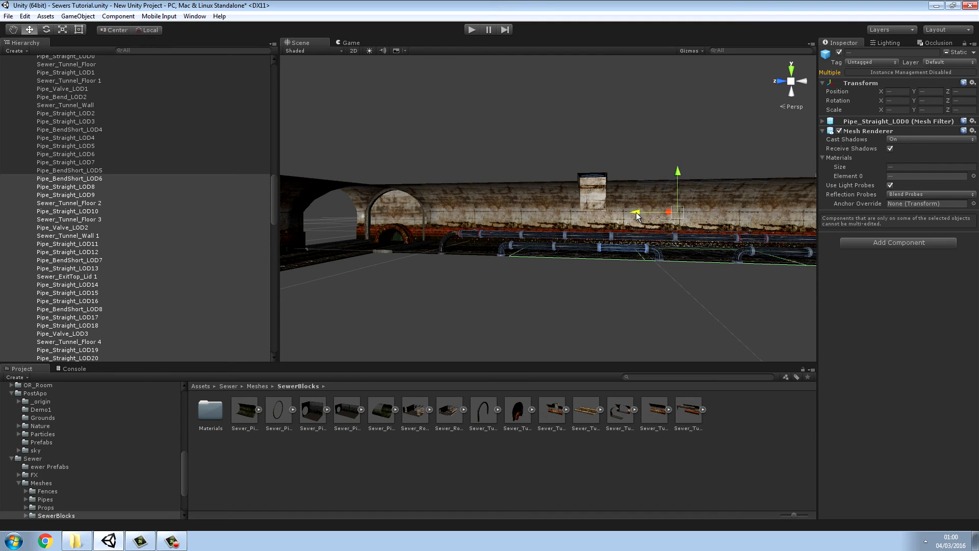
# Try to move the duplicated tunnel section sideways away from the original, and undo the move.
pyautogui.moveTo(637, 216); pyautogui.dragTo(708, 222)
pyautogui.press('d')
pyautogui.moveTo(764, 250); pyautogui.dragTo(707, 224, button='right')
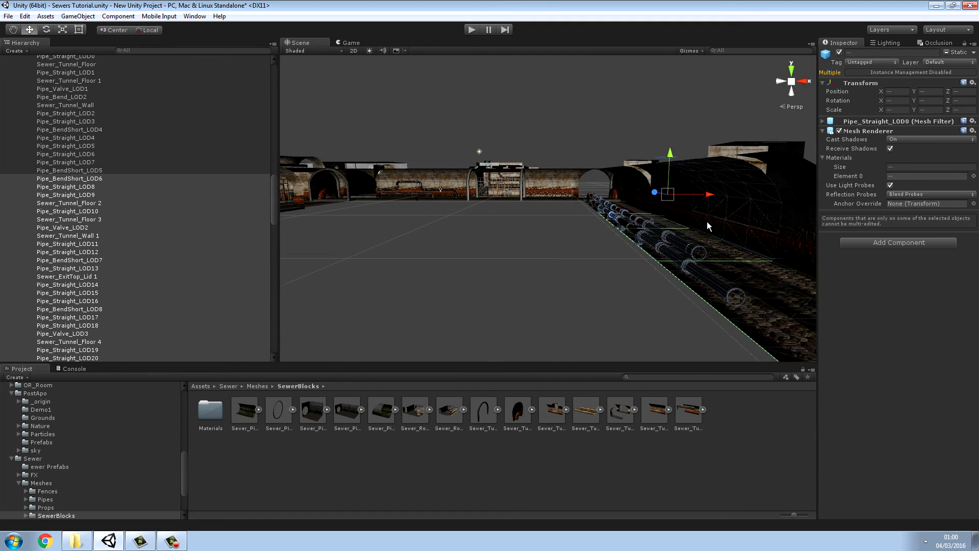
pyautogui.moveTo(711, 200); pyautogui.dragTo(475, 213)
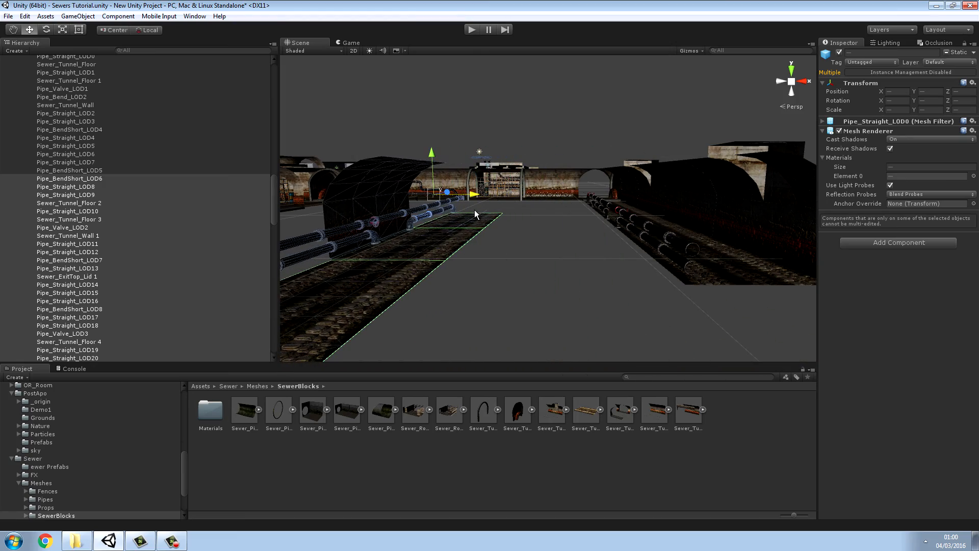
pyautogui.moveTo(498, 263); pyautogui.dragTo(566, 267, button='right')
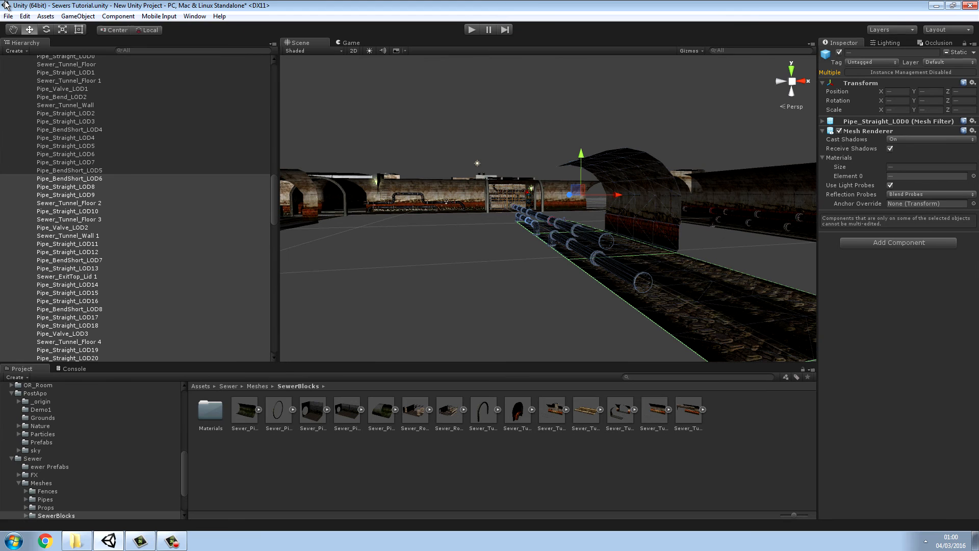
pyautogui.click(27, 18)
pyautogui.click(33, 30)
pyautogui.click(153, 131)
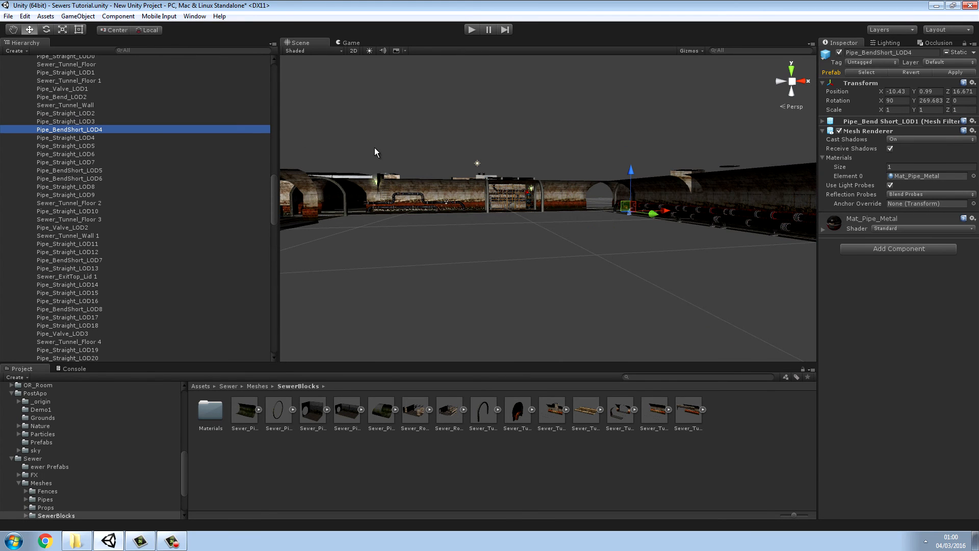
pyautogui.click(429, 155)
# Select the piped tunnel section again, adding its missed wall and floor pieces, and duplicate the whole selection.
pyautogui.moveTo(428, 156); pyautogui.dragTo(646, 142, button='right')
pyautogui.moveTo(547, 249); pyautogui.dragTo(747, 294)
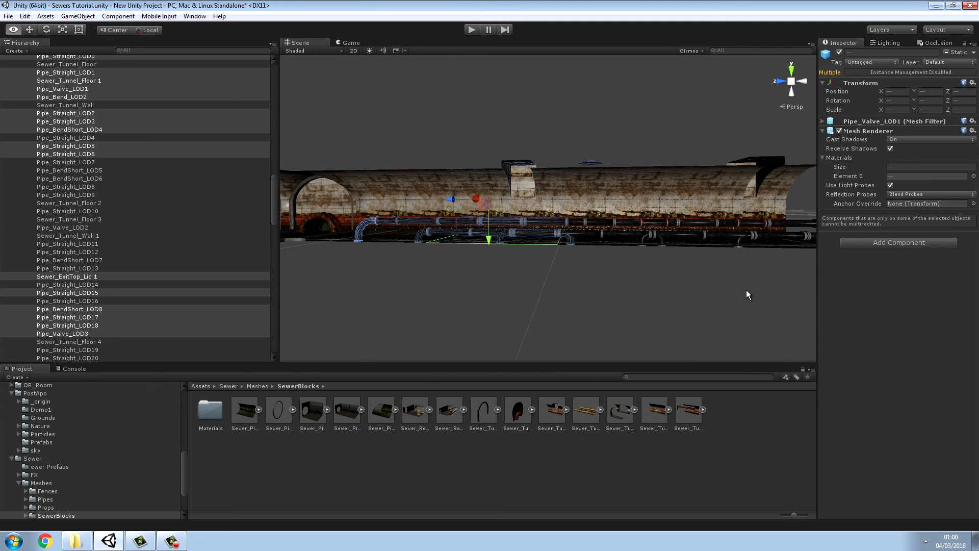
pyautogui.moveTo(530, 126); pyautogui.dragTo(935, 300)
pyautogui.keyDown('alt'); pyautogui.moveTo(385, 258); pyautogui.dragTo(294, 259); pyautogui.keyUp('alt')
pyautogui.press('w')
pyautogui.moveTo(293, 258); pyautogui.dragTo(385, 264, button='right')
pyautogui.keyDown('shift'); pyautogui.click(595, 203); pyautogui.keyUp('shift')
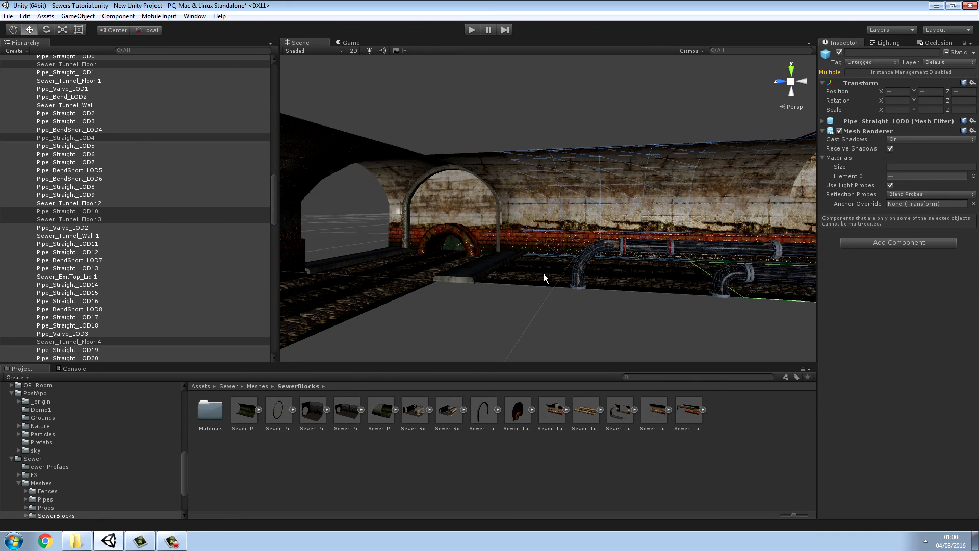
pyautogui.keyDown('alt'); pyautogui.moveTo(569, 289); pyautogui.dragTo(569, 262); pyautogui.keyUp('alt')
pyautogui.keyDown('shift'); pyautogui.click(652, 265); pyautogui.keyUp('shift')
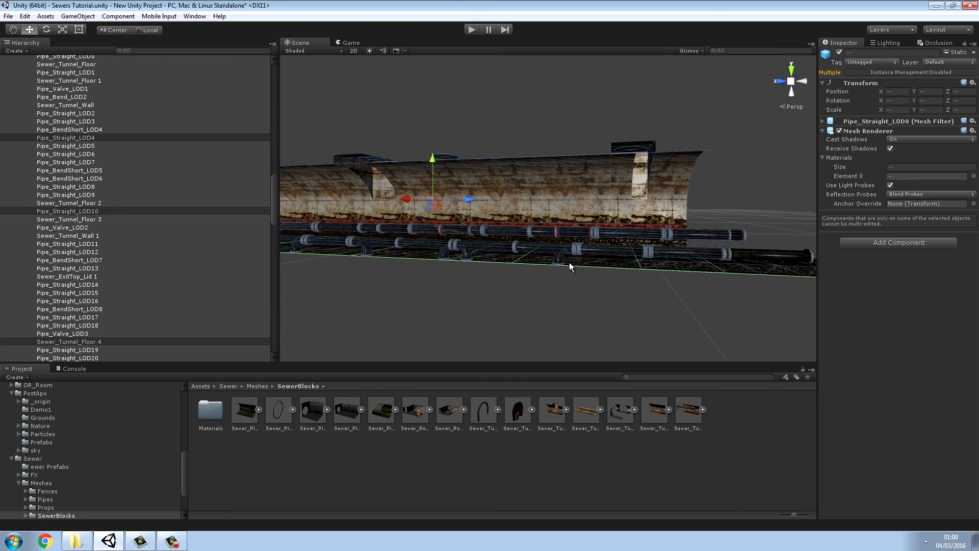
pyautogui.keyDown('alt'); pyautogui.moveTo(428, 213); pyautogui.dragTo(320, 189); pyautogui.keyUp('alt')
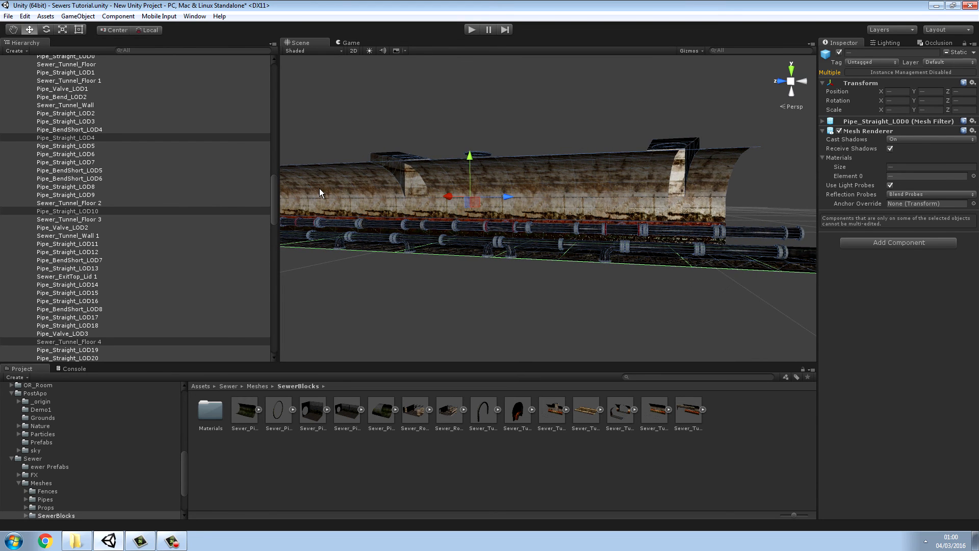
pyautogui.click(30, 18)
pyautogui.click(41, 94)
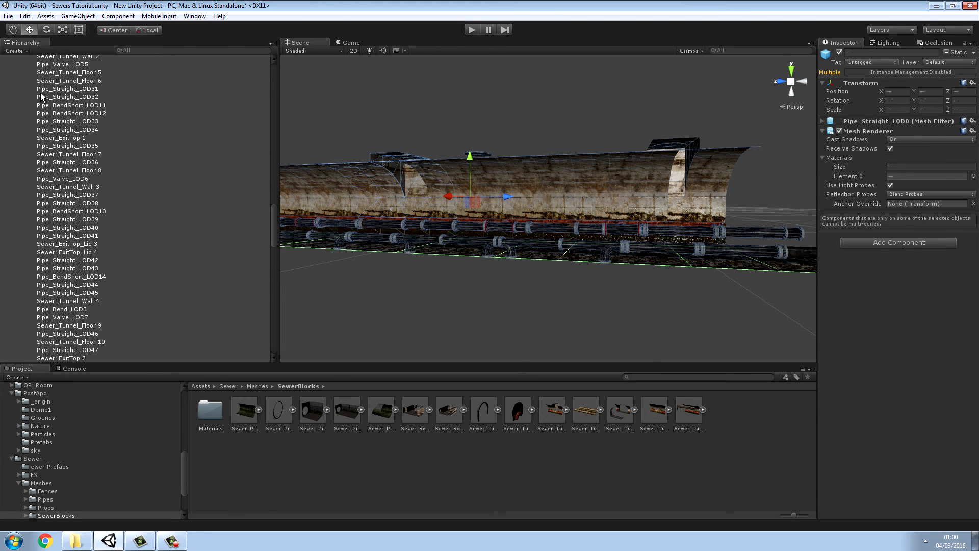
# Rotate the duplicated tunnel section a quarter turn about the vertical axis.
pyautogui.keyDown('alt'); pyautogui.moveTo(503, 195); pyautogui.dragTo(572, 300); pyautogui.keyUp('alt')
pyautogui.moveTo(572, 299); pyautogui.dragTo(340, 306, button='right')
pyautogui.press('s')
pyautogui.click(46, 30)
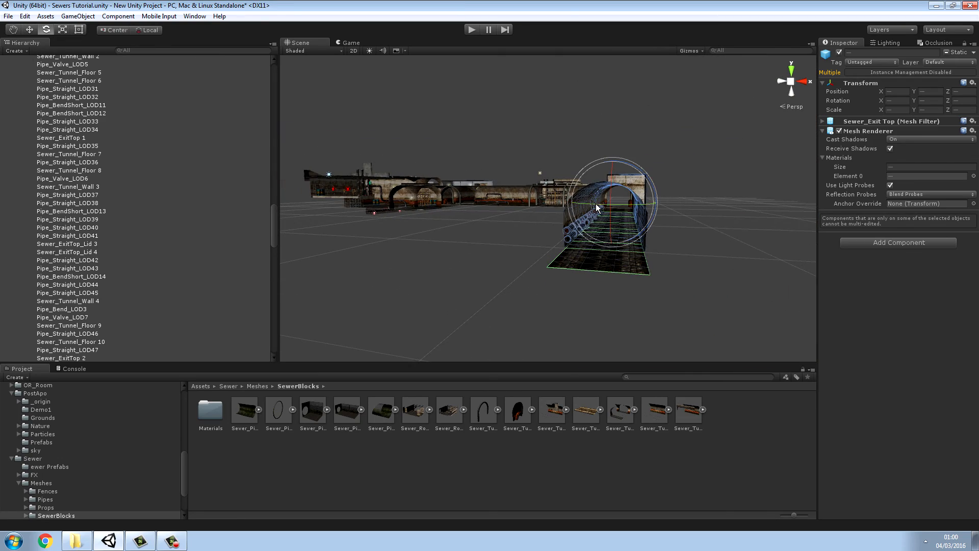
pyautogui.moveTo(596, 204); pyautogui.dragTo(719, 209)
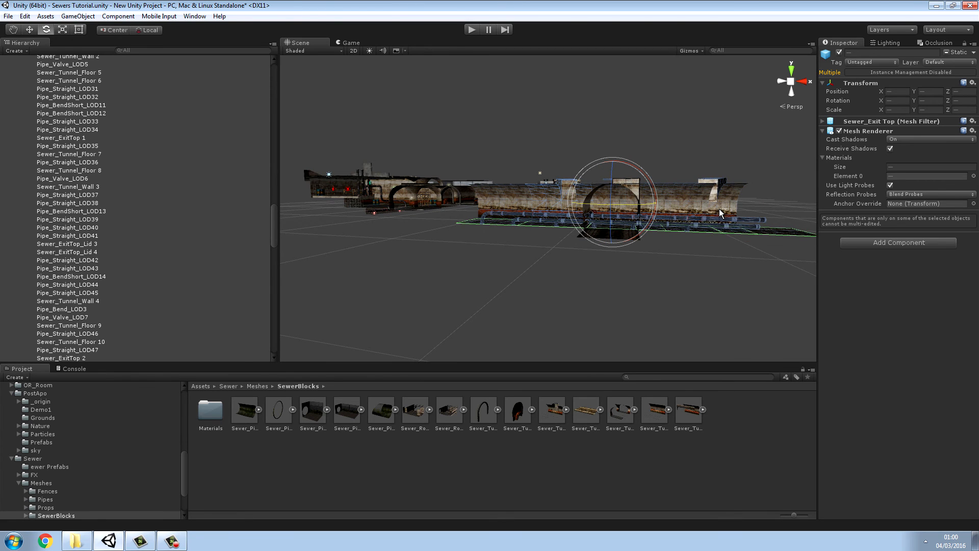
# Move the rotated duplicate of the piped tunnel section sideways and outward, lining it up beside the arched tunnel split.
pyautogui.click(29, 31)
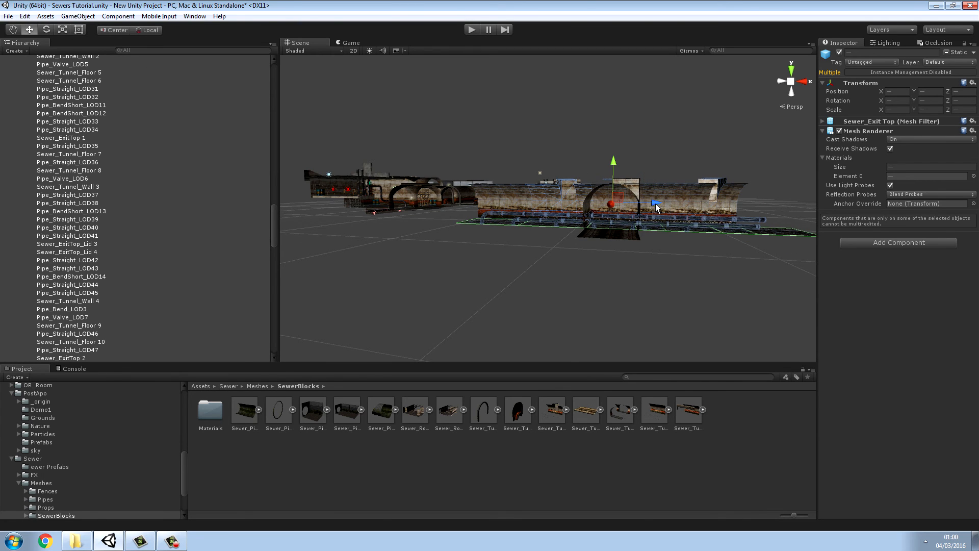
pyautogui.moveTo(656, 205); pyautogui.dragTo(465, 206)
pyautogui.moveTo(479, 277); pyautogui.dragTo(772, 284, button='right')
pyautogui.moveTo(801, 175); pyautogui.dragTo(552, 176)
pyautogui.moveTo(552, 176); pyautogui.dragTo(628, 202, button='right')
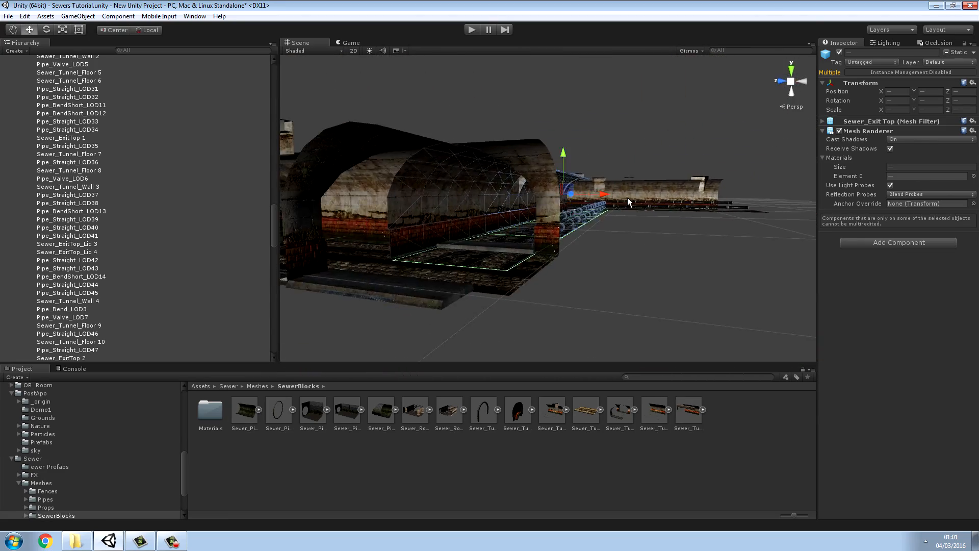
pyautogui.moveTo(604, 198); pyautogui.dragTo(704, 217)
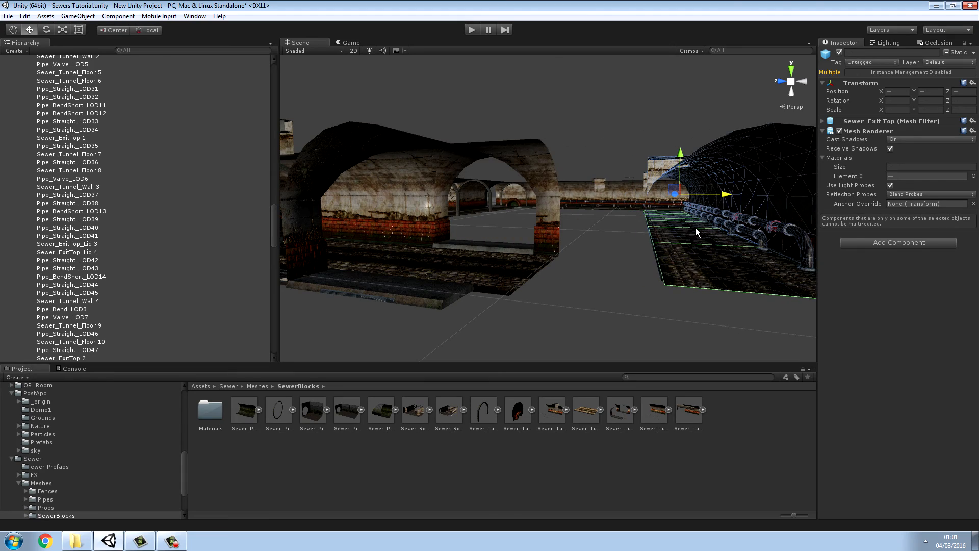
pyautogui.moveTo(696, 227); pyautogui.dragTo(458, 224, button='right')
pyautogui.moveTo(676, 229); pyautogui.dragTo(705, 230, button='right')
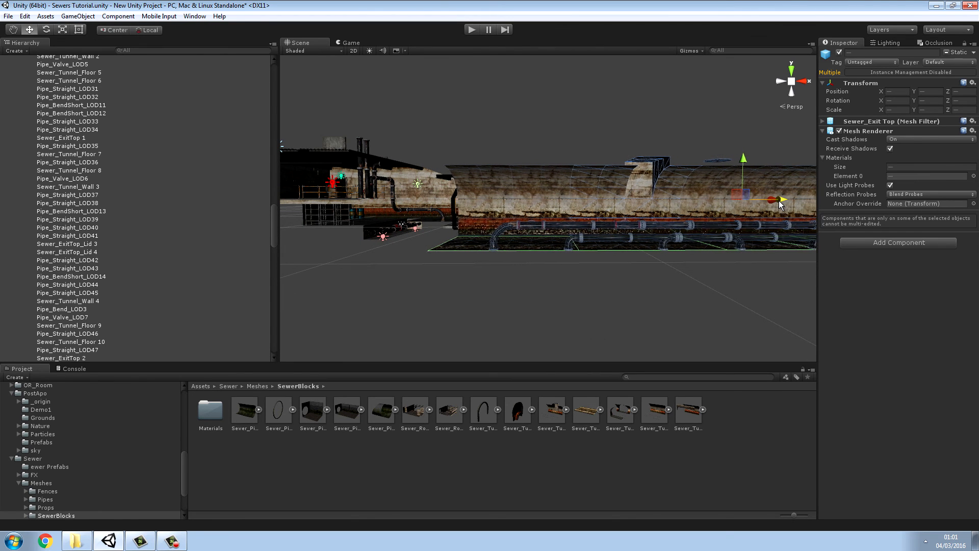
pyautogui.moveTo(697, 313); pyautogui.dragTo(620, 306, button='right')
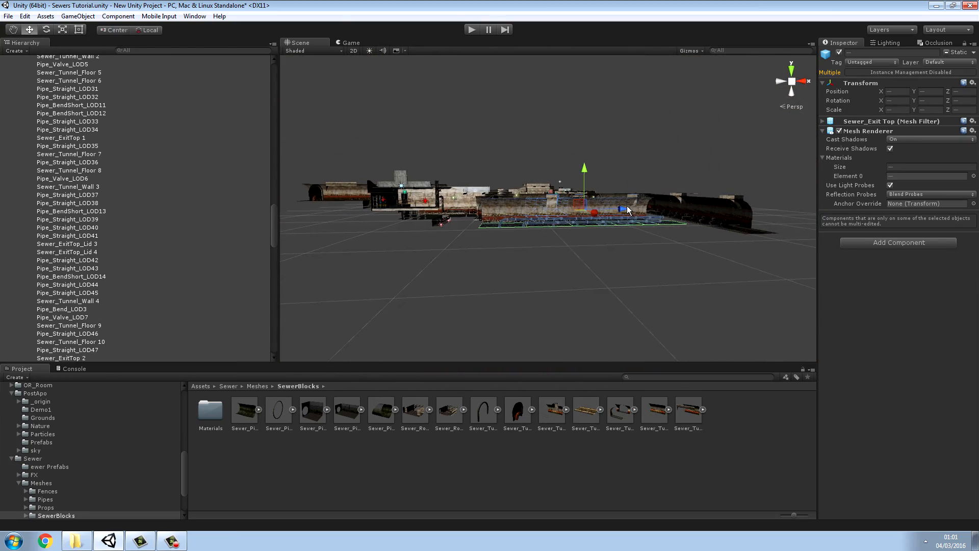
# Try deleting the Sewer_Tunnel_Floor 6 piece inside the piped tunnel, and undo the deletion.
pyautogui.moveTo(531, 291); pyautogui.dragTo(274, 380, button='right')
pyautogui.click(497, 318)
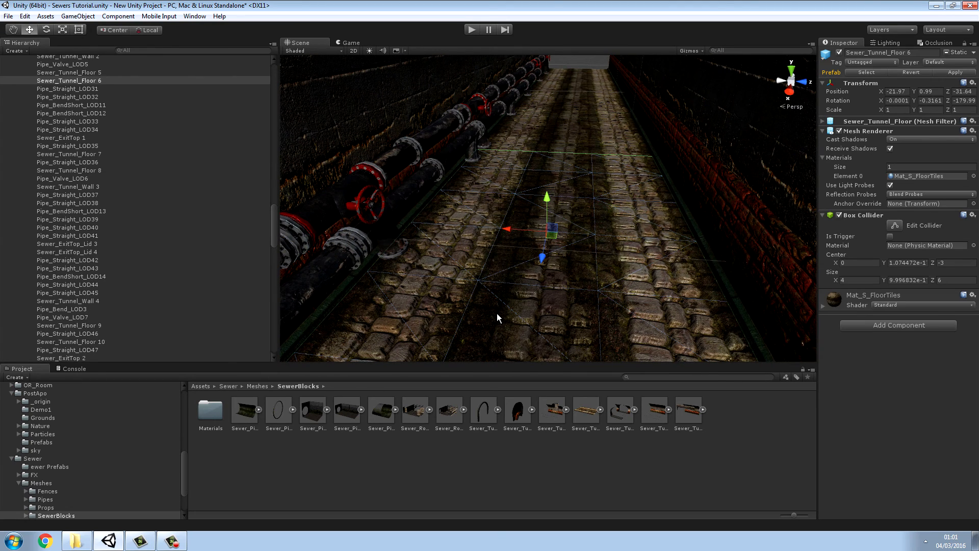
pyautogui.press('Delete')
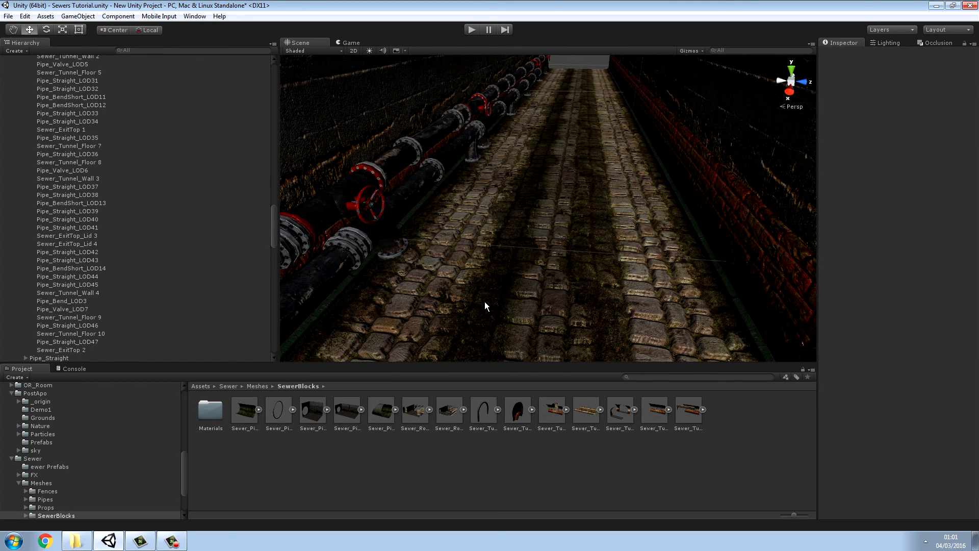
pyautogui.click(9, 17)
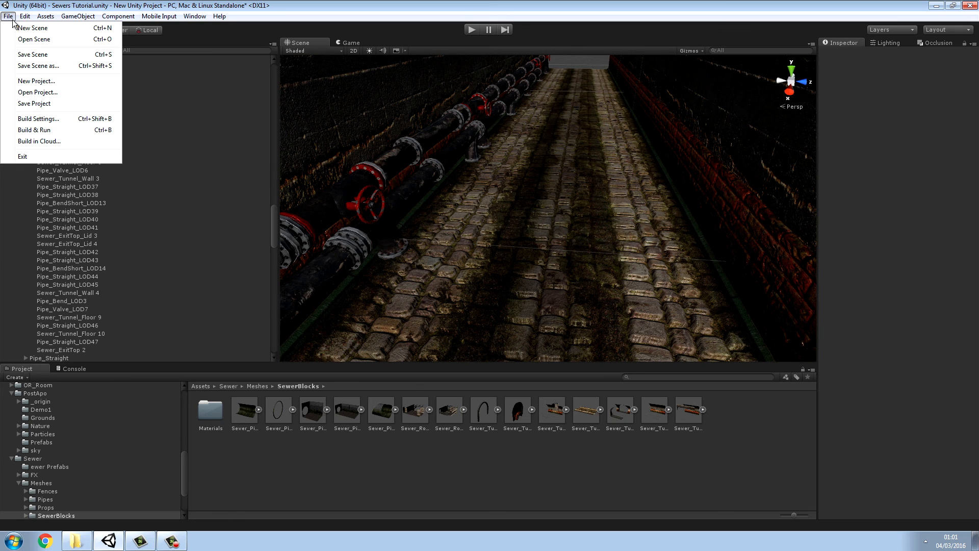
pyautogui.moveTo(25, 16)
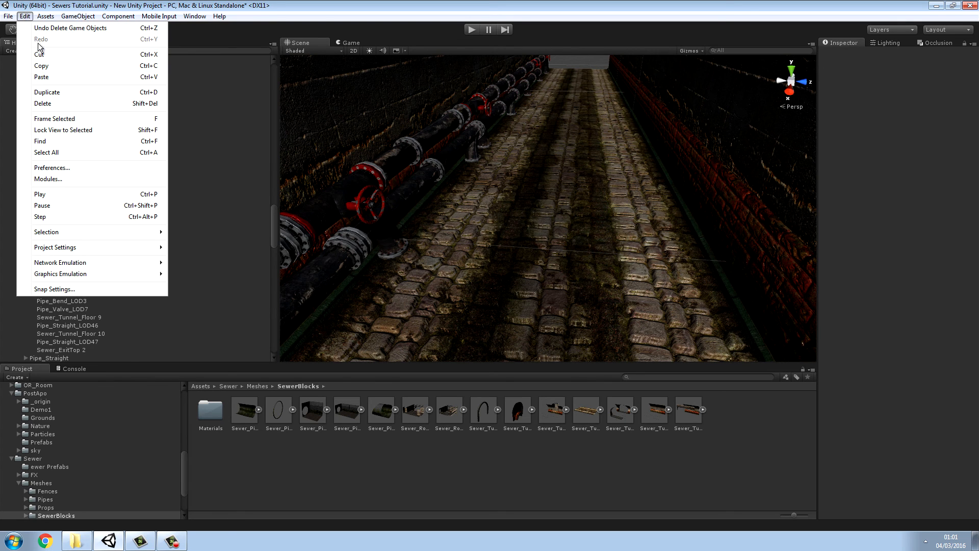
pyautogui.click(38, 28)
# Undo the moves, rotation and duplication of the piped tunnel section, back past the paste of its pieces.
pyautogui.click(25, 16)
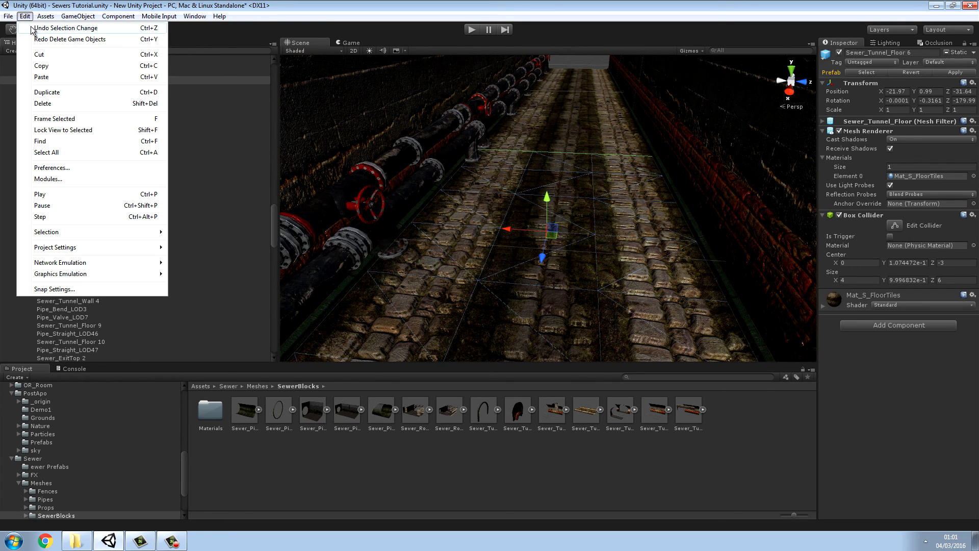
pyautogui.click(31, 27)
pyautogui.click(24, 18)
pyautogui.click(30, 27)
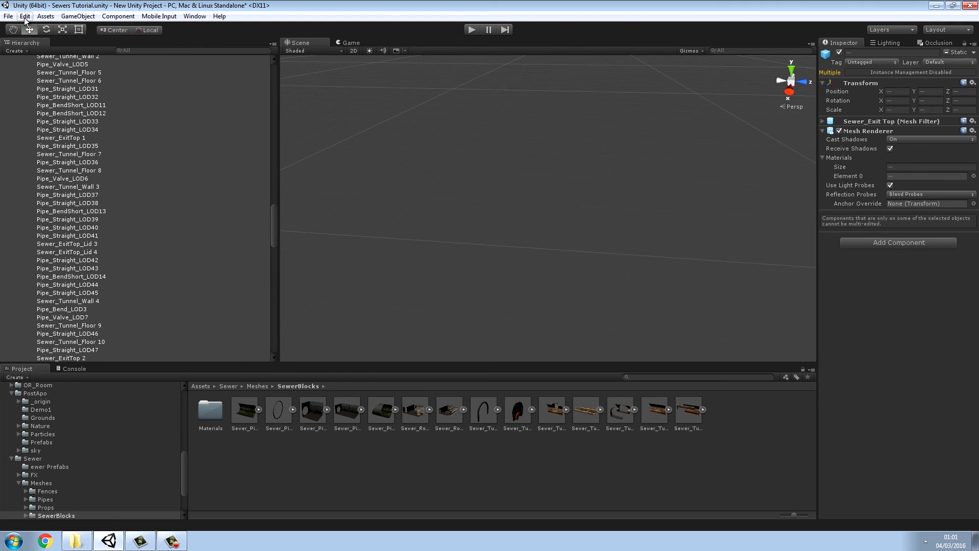
pyautogui.click(25, 17)
pyautogui.click(31, 28)
pyautogui.click(25, 16)
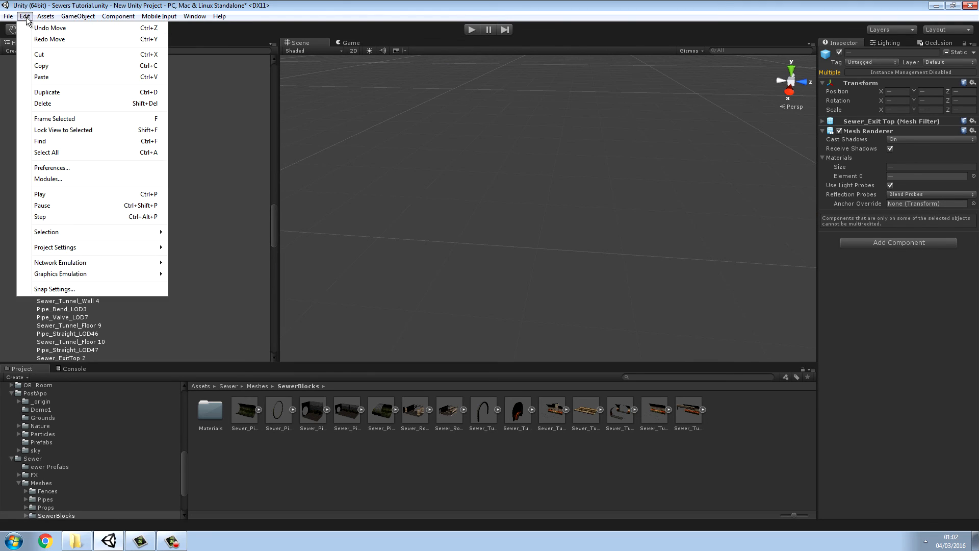
pyautogui.click(29, 26)
pyautogui.click(25, 16)
pyautogui.click(29, 25)
pyautogui.click(26, 17)
pyautogui.click(30, 27)
pyautogui.click(27, 19)
pyautogui.click(37, 29)
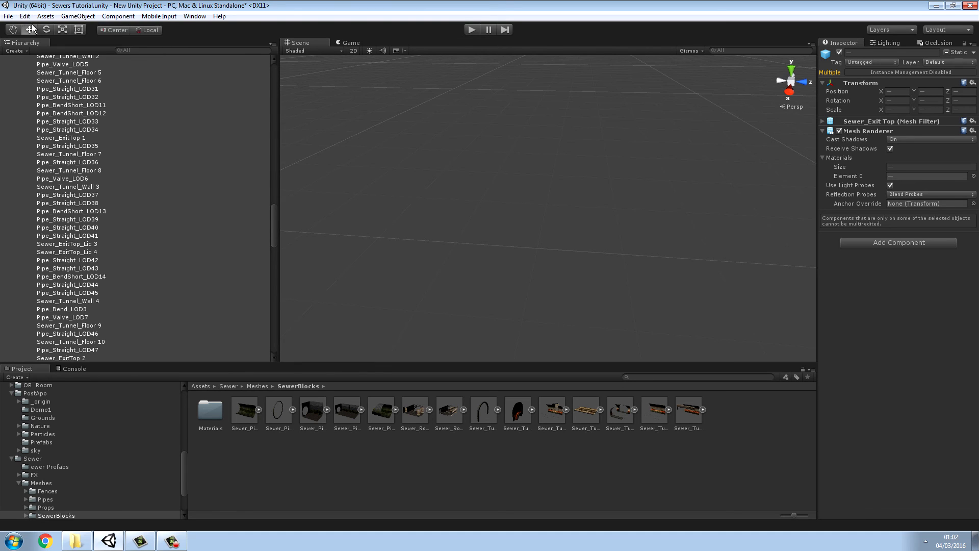
pyautogui.click(25, 18)
pyautogui.click(35, 29)
pyautogui.click(24, 16)
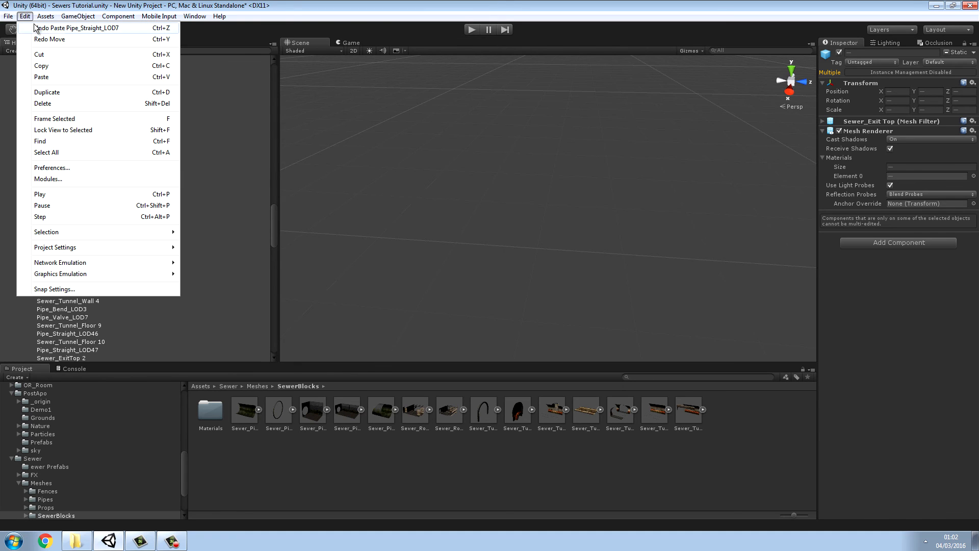
pyautogui.click(40, 28)
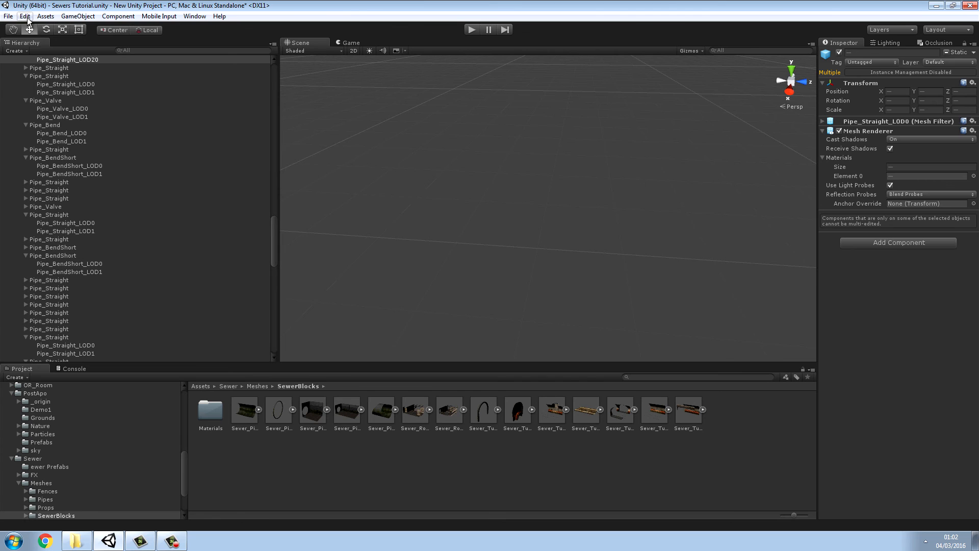
pyautogui.click(25, 17)
# Add a Sewer_Tunnel_End piece from the SewerBlocks meshes and move it up and forward to the open archway.
pyautogui.moveTo(529, 192); pyautogui.dragTo(943, 139, button='right')
pyautogui.click(683, 248)
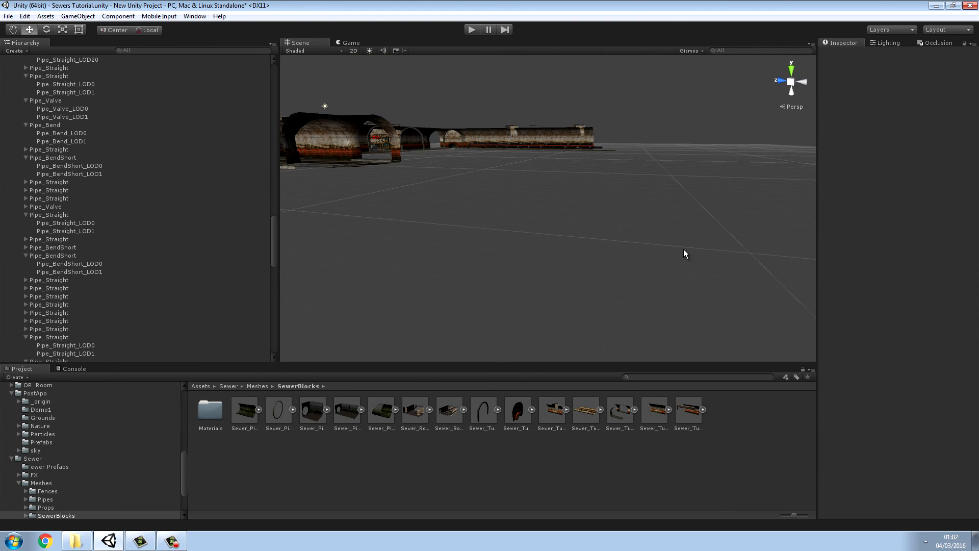
pyautogui.press('w')
pyautogui.moveTo(683, 248); pyautogui.dragTo(205, 222, button='right')
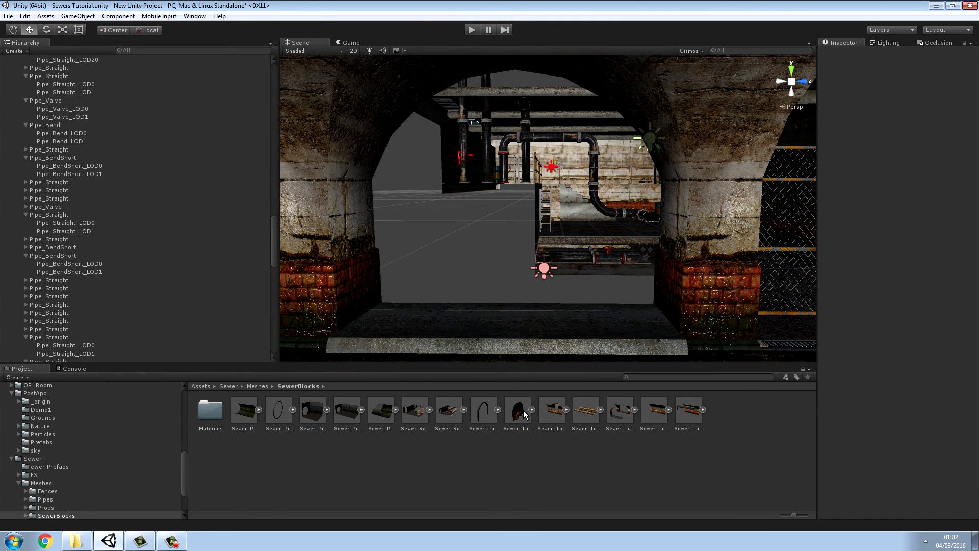
pyautogui.moveTo(525, 414); pyautogui.dragTo(523, 252)
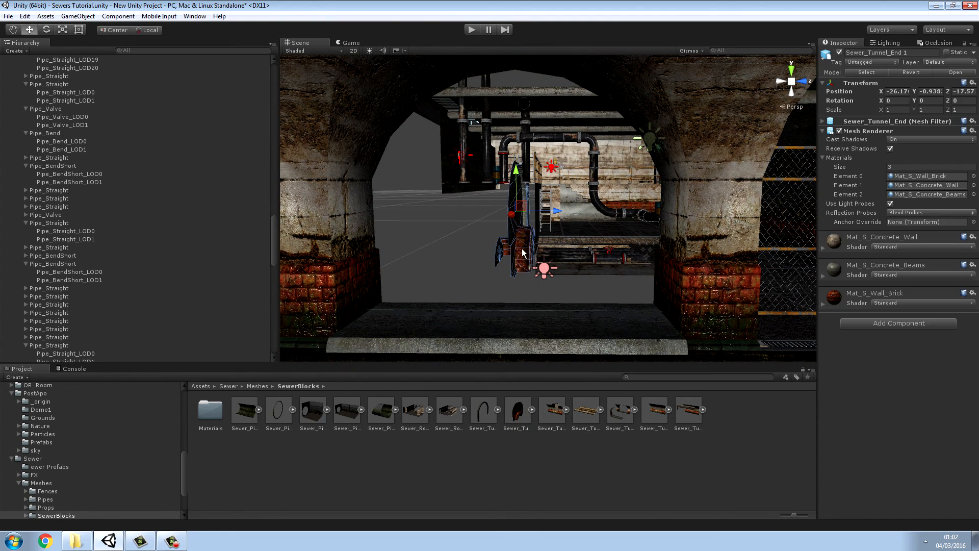
pyautogui.moveTo(513, 219); pyautogui.dragTo(451, 131)
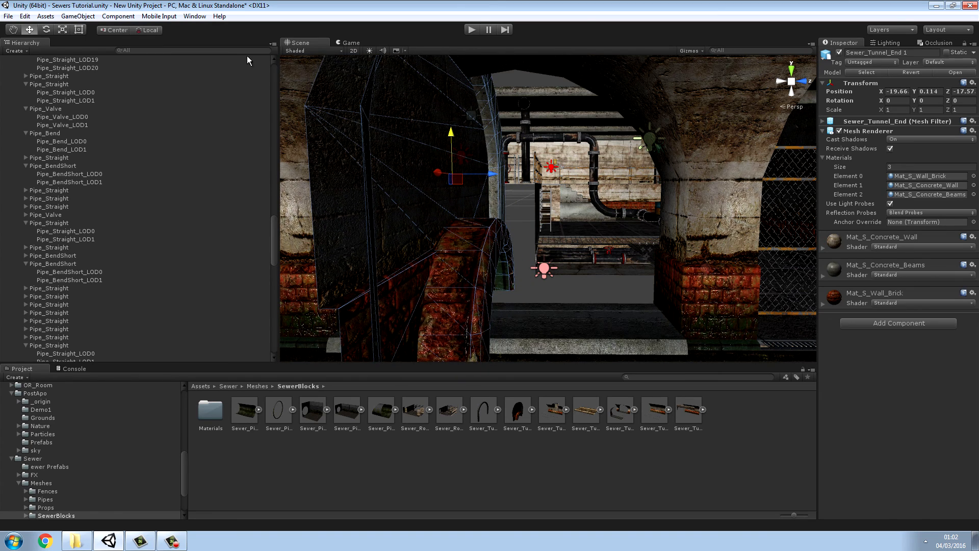
# Rotate the tunnel end piece about 90 degrees around the vertical axis, centre it in the archway and lower it to about -0.175.
pyautogui.click(49, 30)
pyautogui.moveTo(460, 173); pyautogui.dragTo(363, 167)
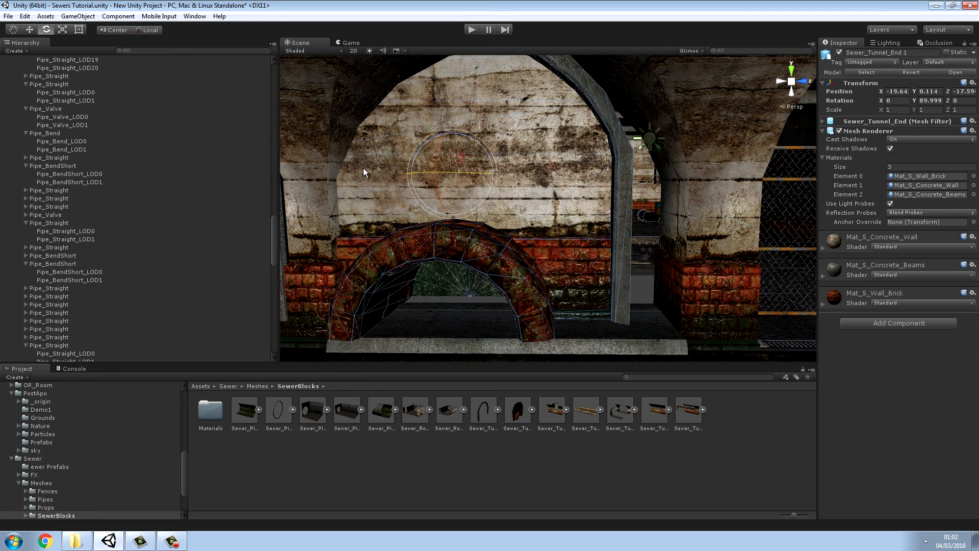
pyautogui.click(29, 30)
pyautogui.moveTo(409, 176); pyautogui.dragTo(466, 194)
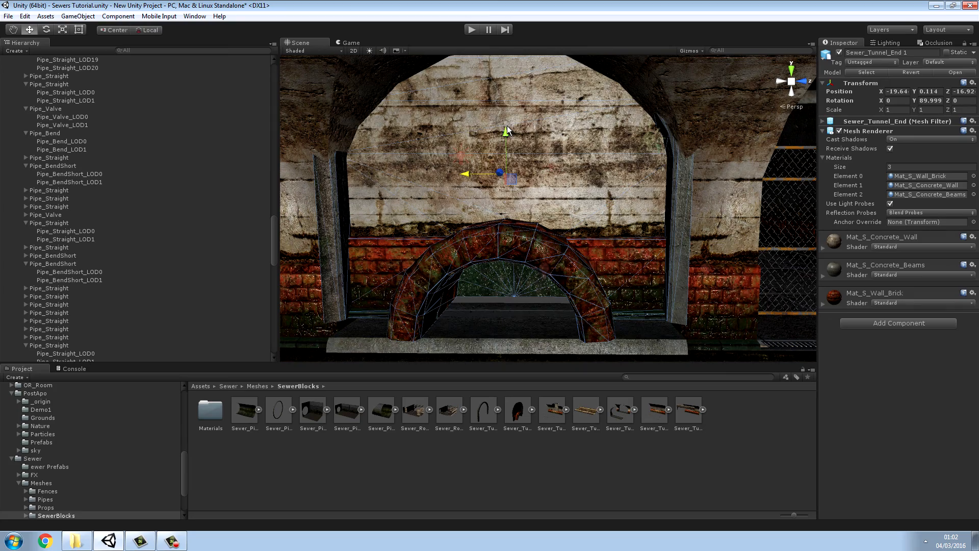
pyautogui.moveTo(507, 126); pyautogui.dragTo(505, 150)
# Push the tunnel end piece deeper into the archway, to an X position of about -20.18.
pyautogui.press('s')
pyautogui.moveTo(536, 178); pyautogui.dragTo(414, 205, button='right')
pyautogui.press('w')
pyautogui.press('d')
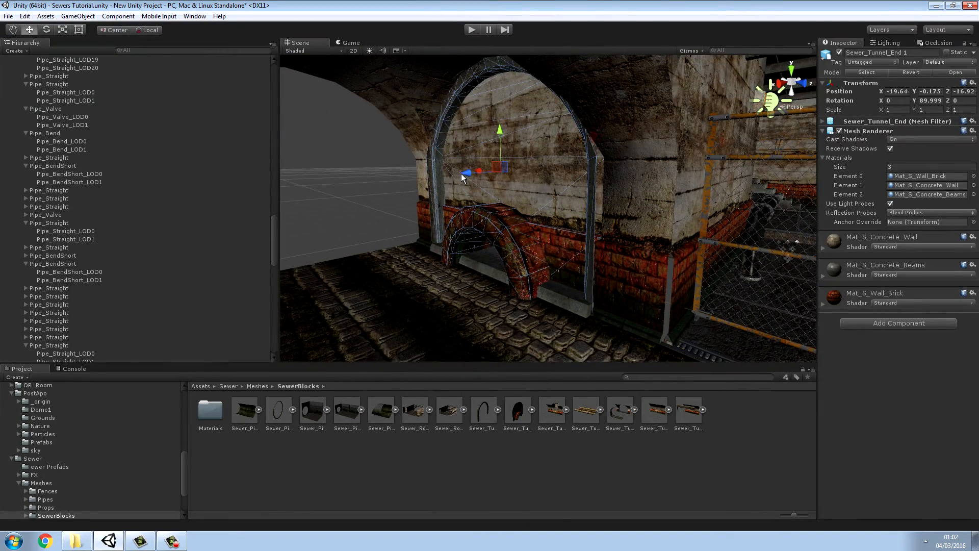
pyautogui.moveTo(463, 174); pyautogui.dragTo(488, 181)
# Try deleting the Sewer_Tunnel_Wall 1 piece of the piped tunnel, and undo the deletion.
pyautogui.moveTo(416, 196); pyautogui.dragTo(231, 135, button='right')
pyautogui.press('w')
pyautogui.click(423, 170)
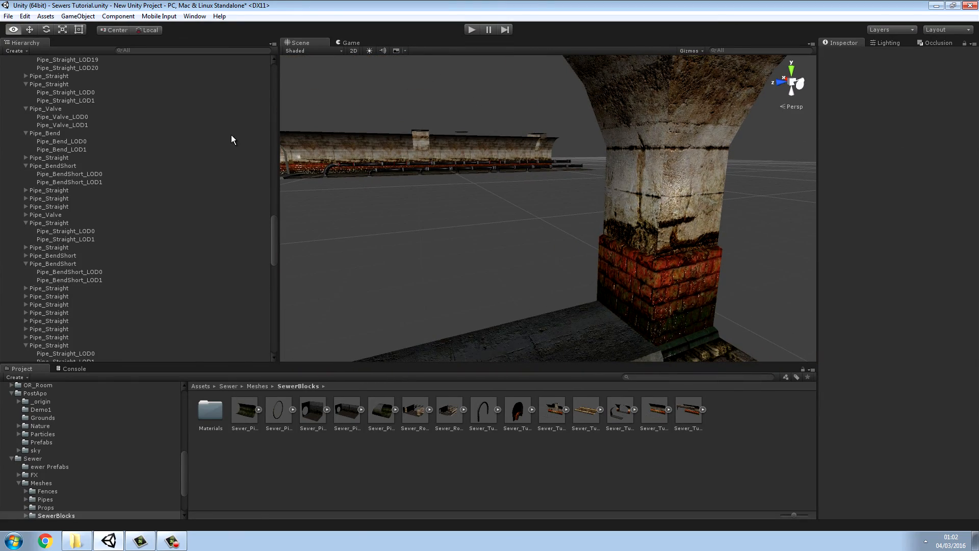
pyautogui.moveTo(231, 134); pyautogui.dragTo(446, 155, button='right')
pyautogui.click(510, 188)
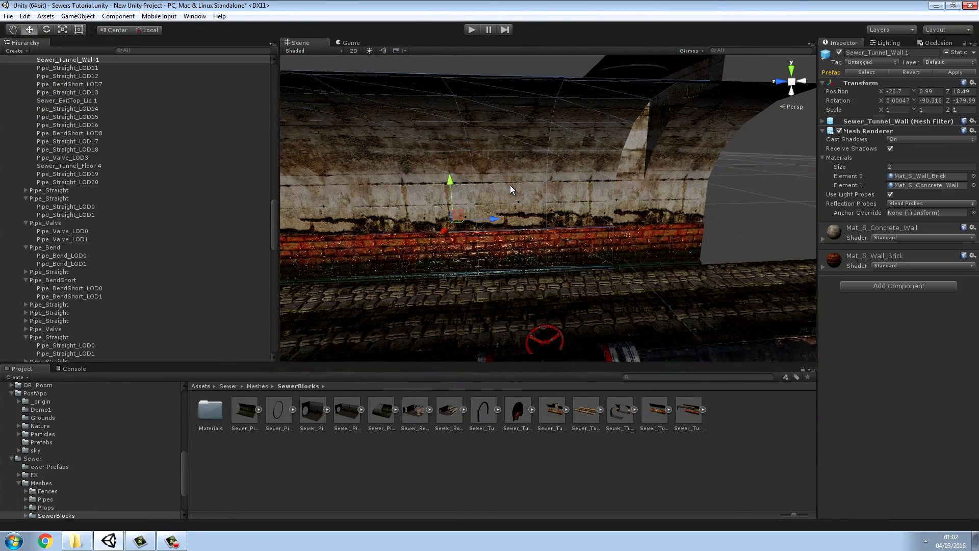
pyautogui.press('Delete')
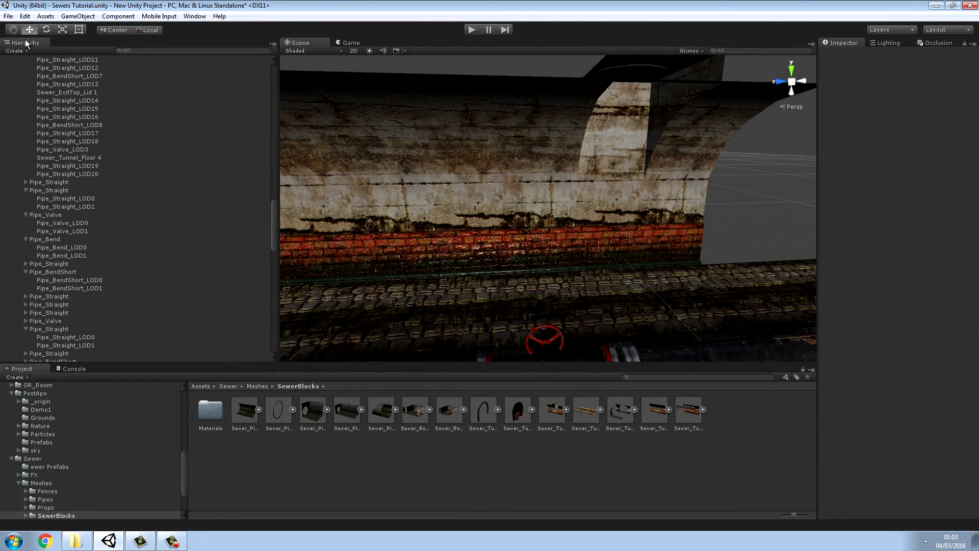
pyautogui.click(8, 17)
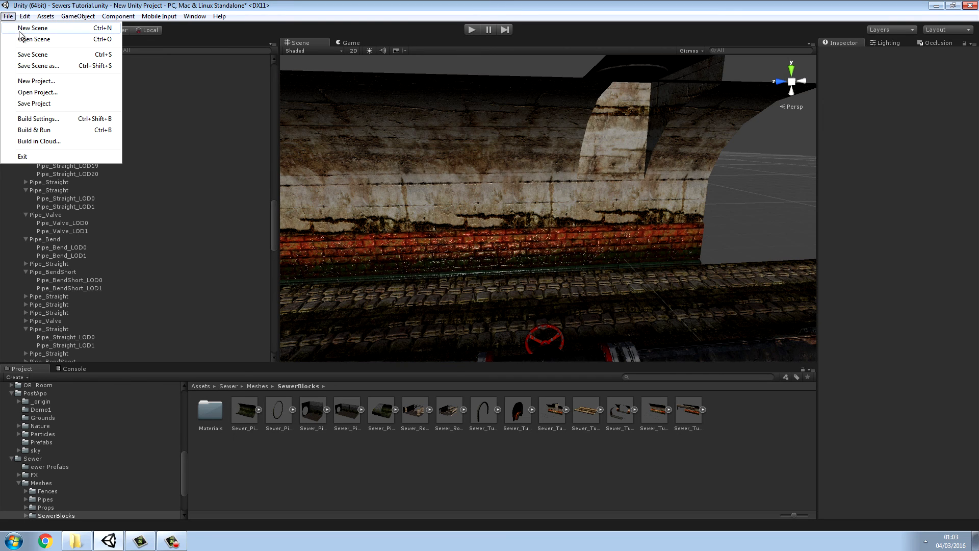
pyautogui.click(30, 28)
pyautogui.click(24, 16)
pyautogui.click(31, 27)
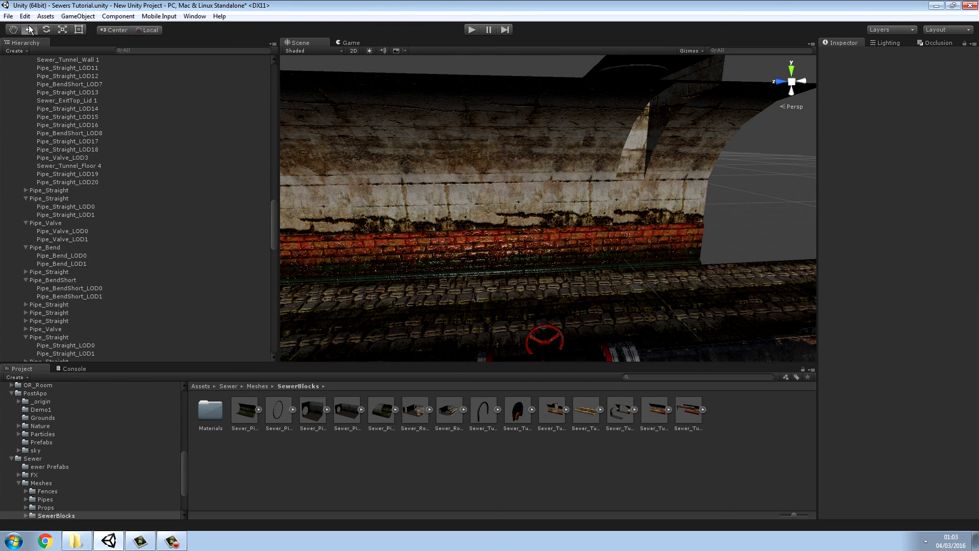
# Undo the last move that pushed the tunnel end piece deeper into the archway.
pyautogui.click(27, 17)
pyautogui.click(34, 28)
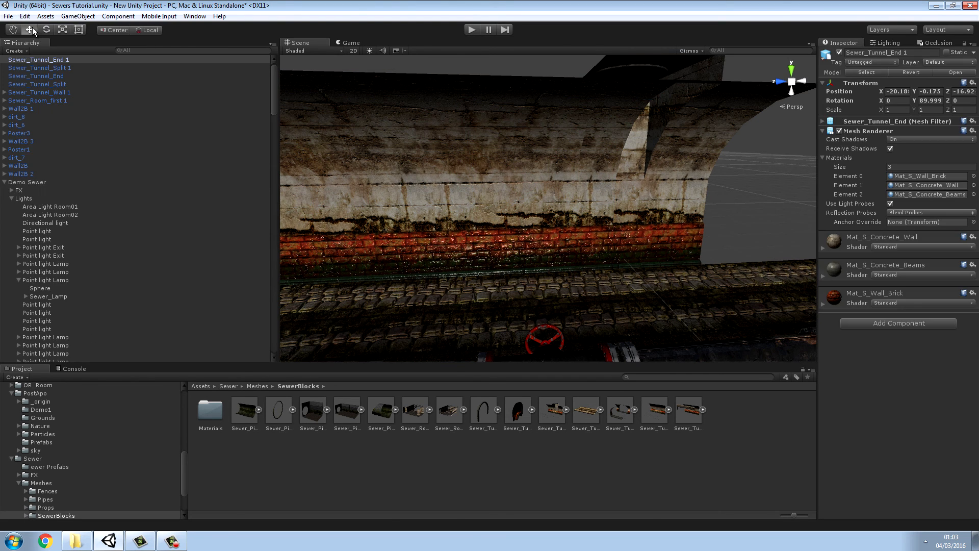
pyautogui.click(25, 17)
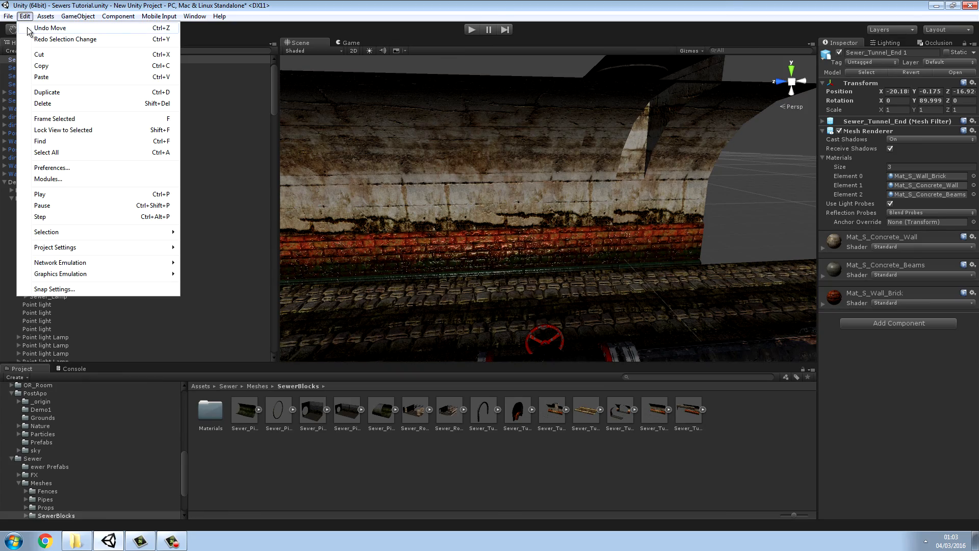
pyautogui.click(27, 29)
# Undo the tunnel end piece's recent position adjustments and its rotation in the archway.
pyautogui.moveTo(282, 177); pyautogui.dragTo(576, 104, button='right')
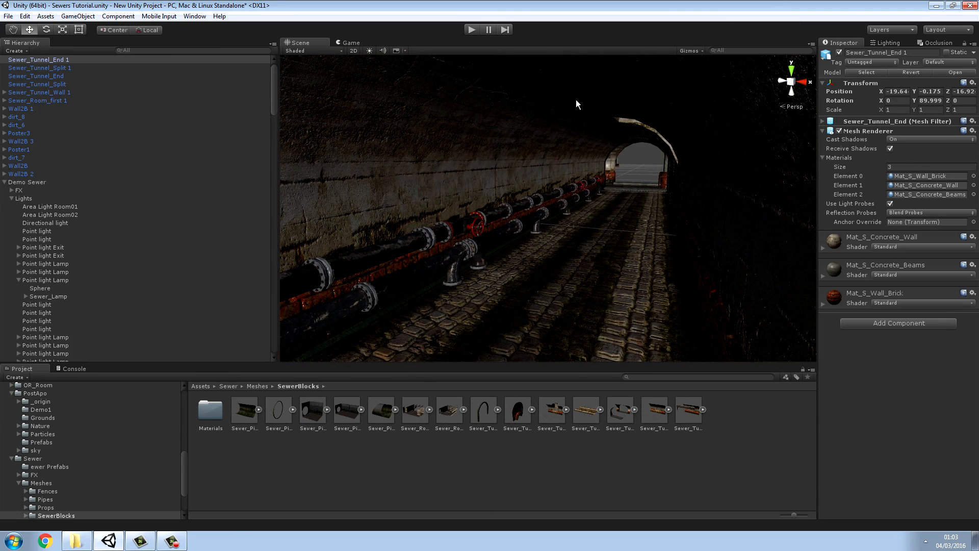
pyautogui.moveTo(597, 151); pyautogui.dragTo(598, 213, button='right')
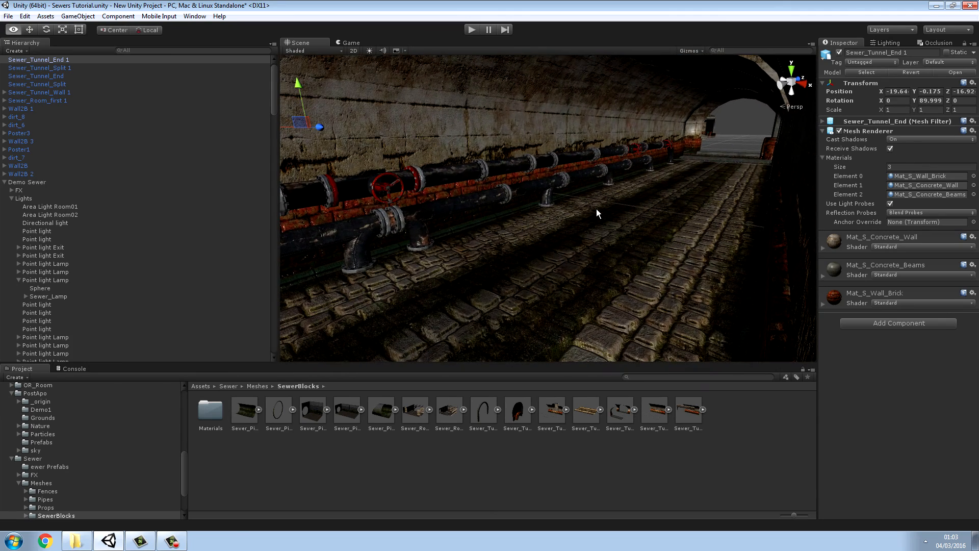
pyautogui.click(23, 17)
pyautogui.click(30, 29)
pyautogui.click(23, 15)
pyautogui.click(32, 29)
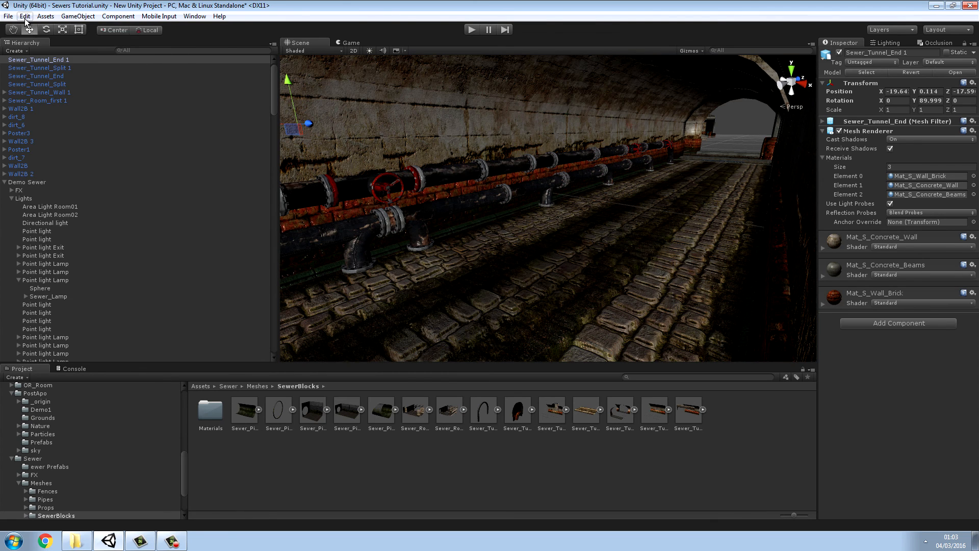
pyautogui.click(24, 17)
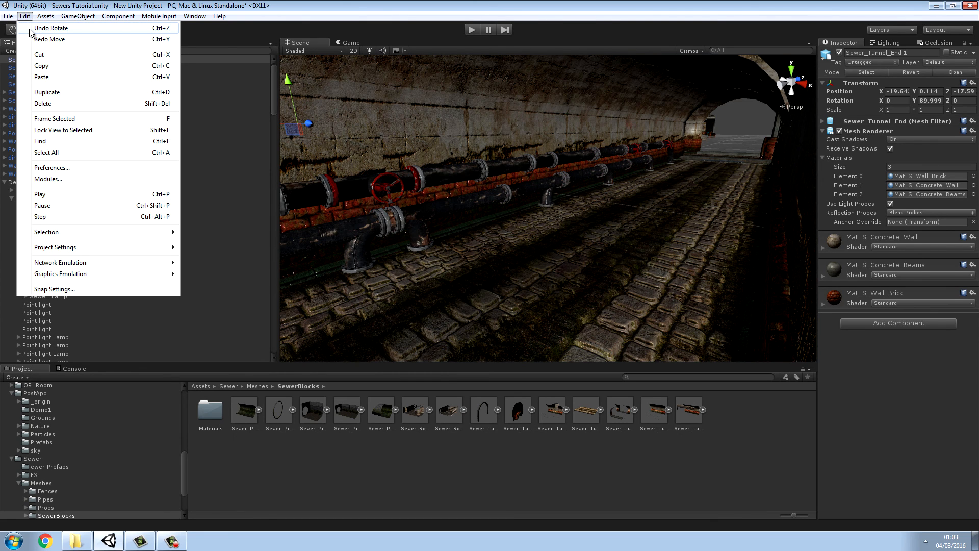
pyautogui.click(33, 29)
pyautogui.click(25, 16)
pyautogui.click(33, 29)
# Undo the tunnel end piece's first sideways move and its placement in the scene.
pyautogui.keyDown('alt'); pyautogui.moveTo(286, 146); pyautogui.dragTo(615, 207); pyautogui.keyUp('alt')
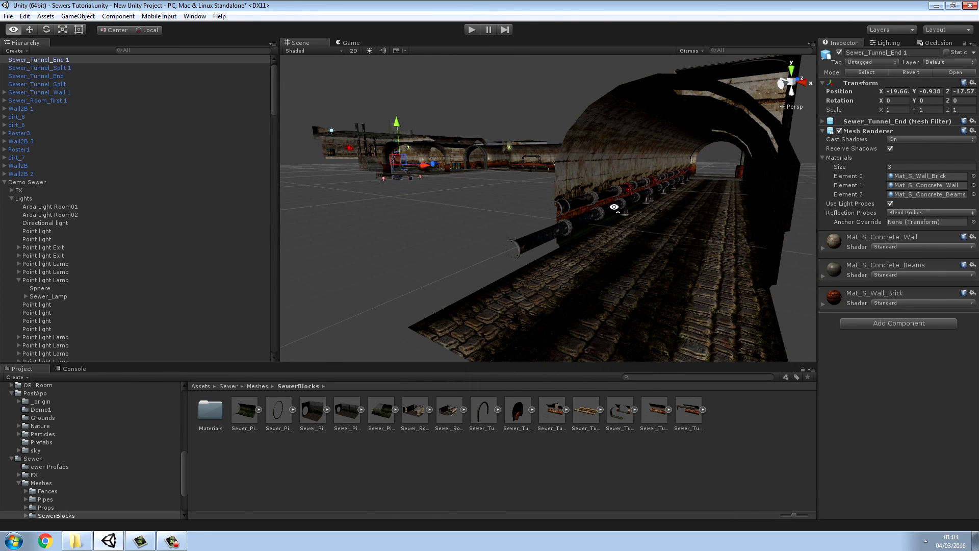
pyautogui.click(25, 16)
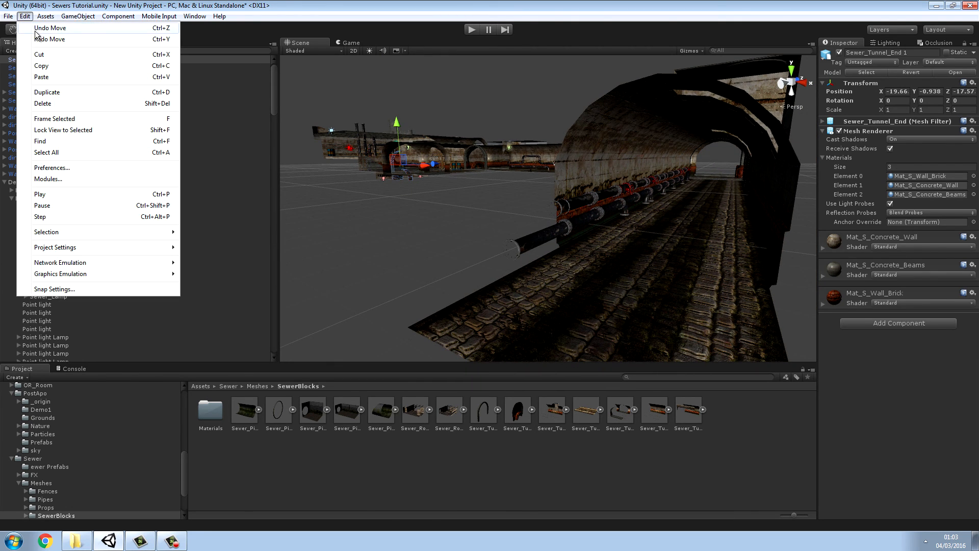
pyautogui.click(41, 28)
pyautogui.click(25, 16)
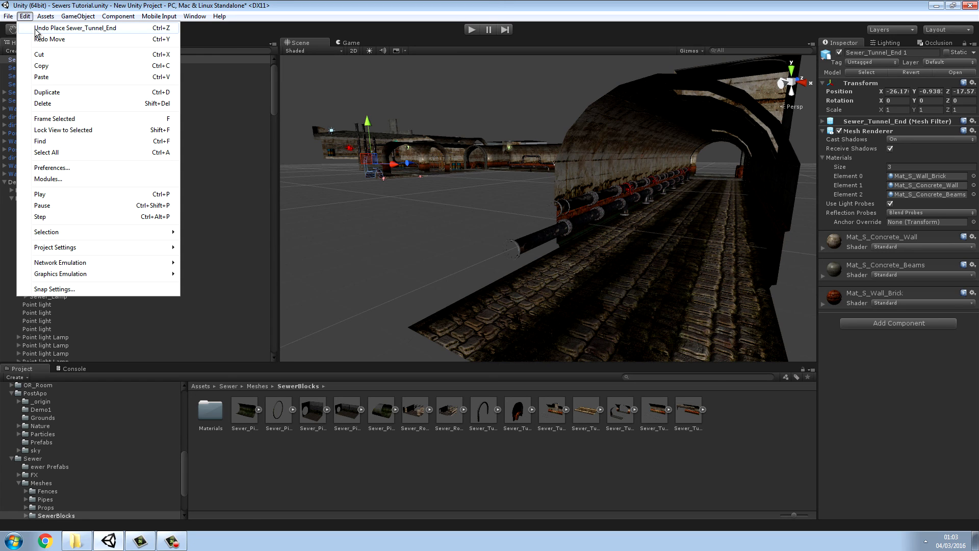
pyautogui.click(46, 28)
# Undo the earlier selection changes on the piped tunnel's pipes, floors and walls until nothing is selected.
pyautogui.click(23, 17)
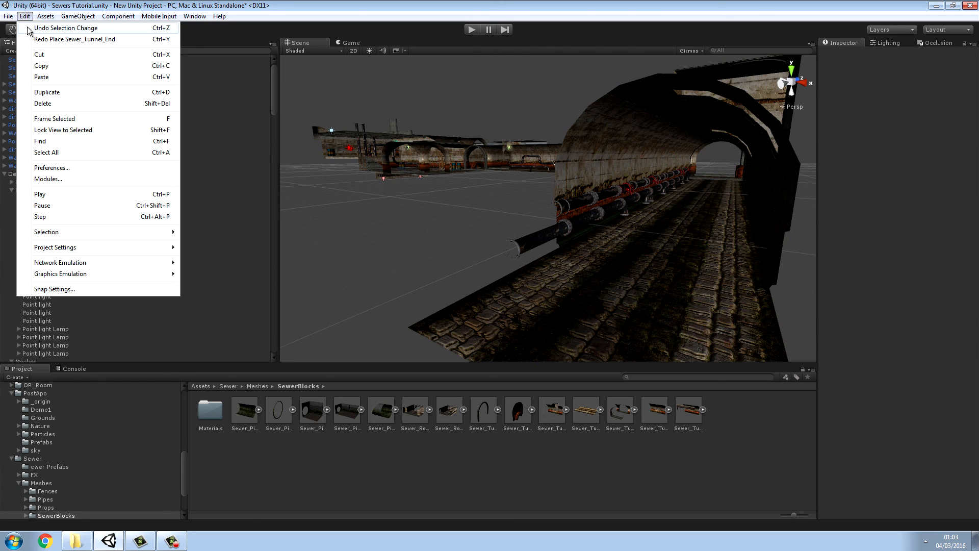
pyautogui.click(26, 25)
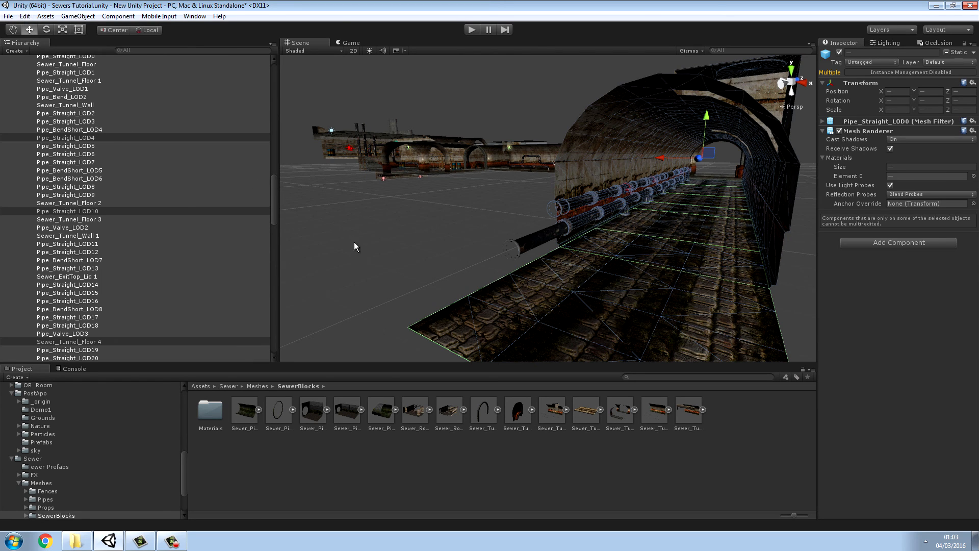
pyautogui.click(25, 16)
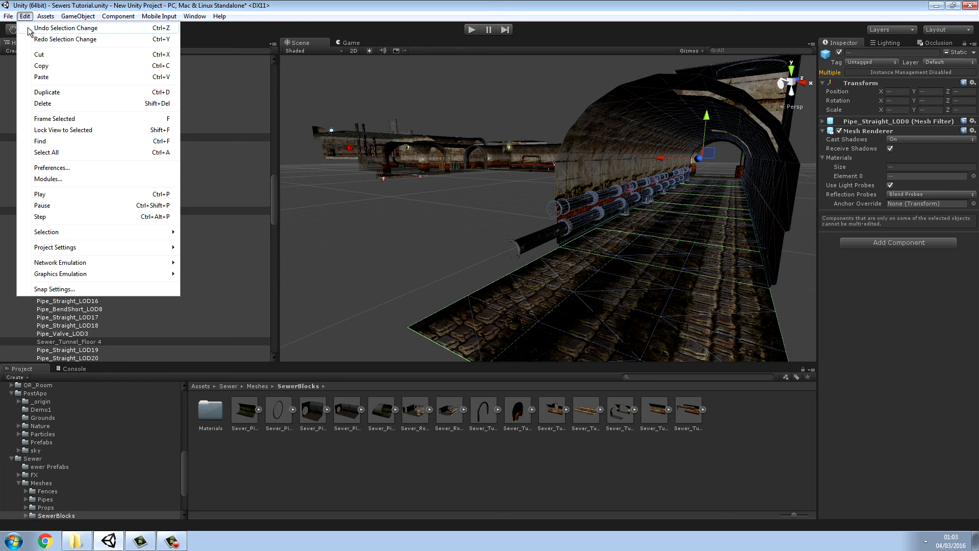
pyautogui.click(28, 29)
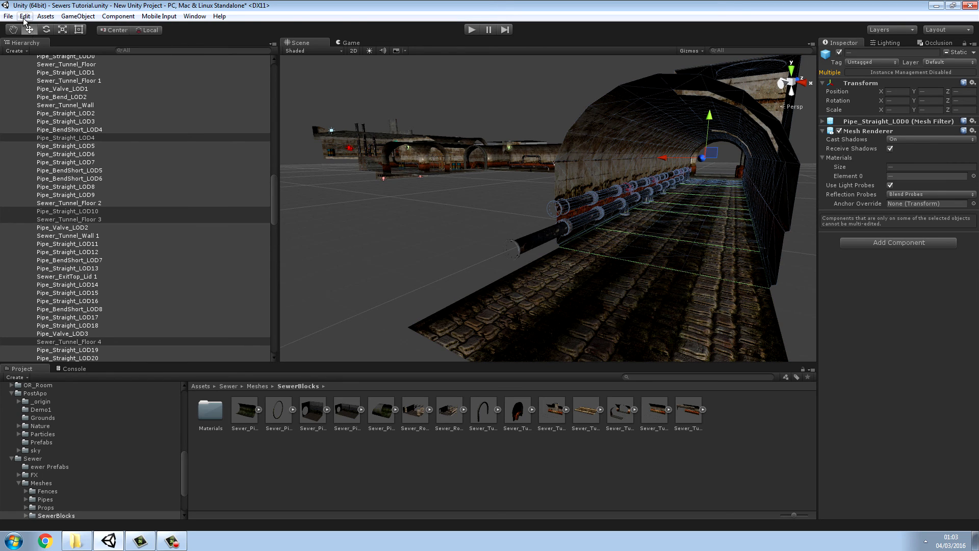
pyautogui.click(25, 16)
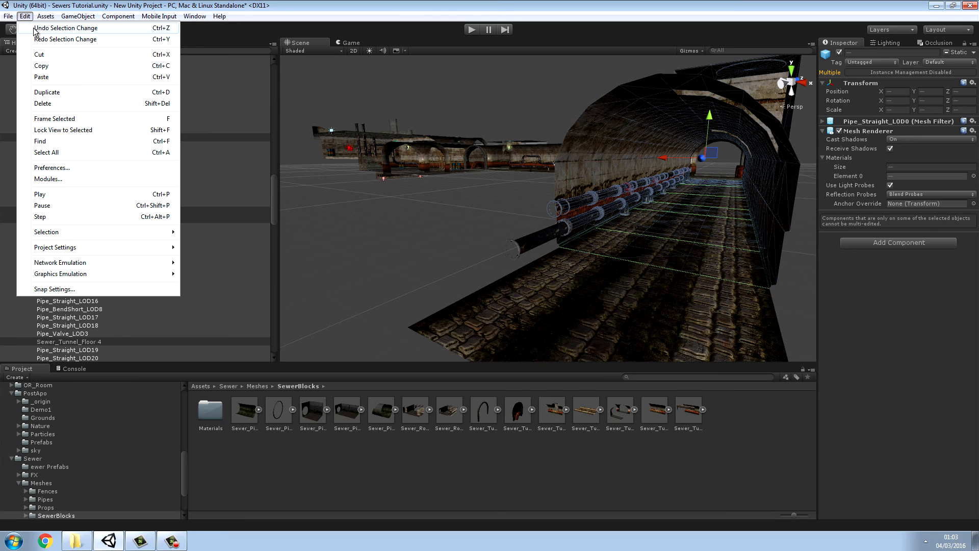
pyautogui.click(34, 29)
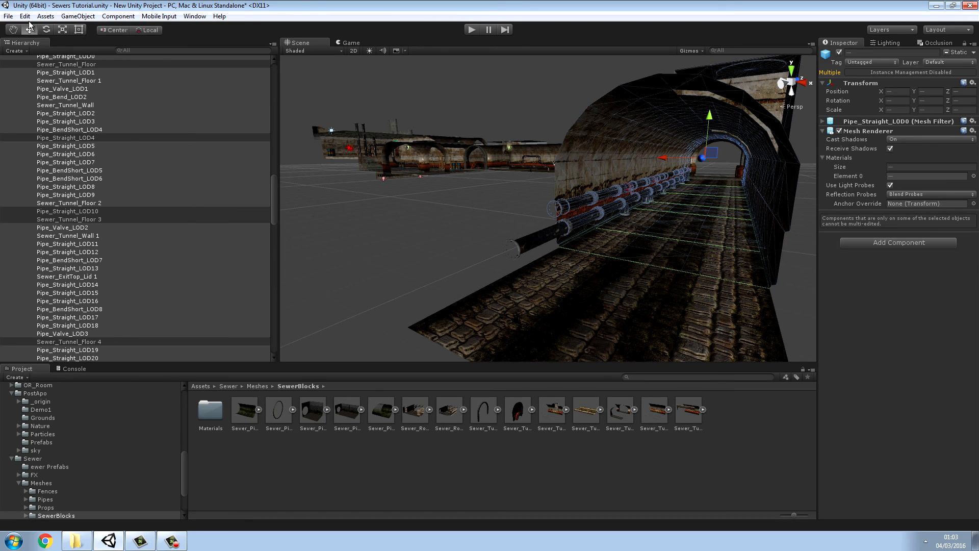
pyautogui.click(25, 16)
pyautogui.click(33, 28)
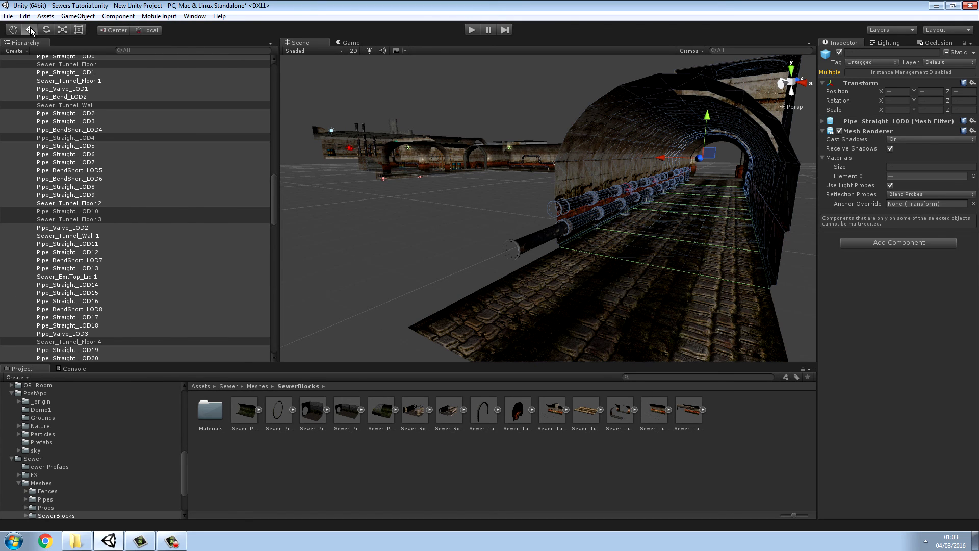
pyautogui.click(26, 16)
pyautogui.click(29, 28)
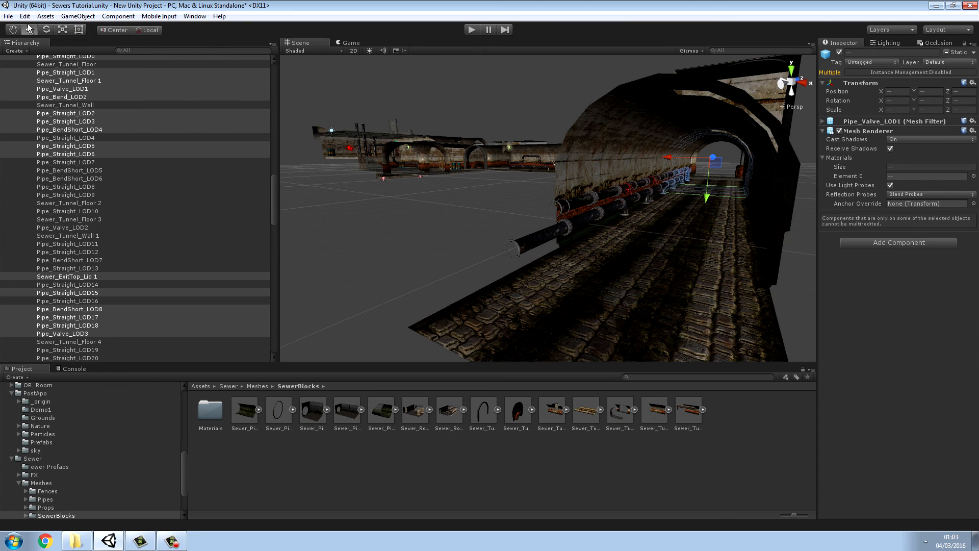
pyautogui.click(25, 19)
pyautogui.click(30, 29)
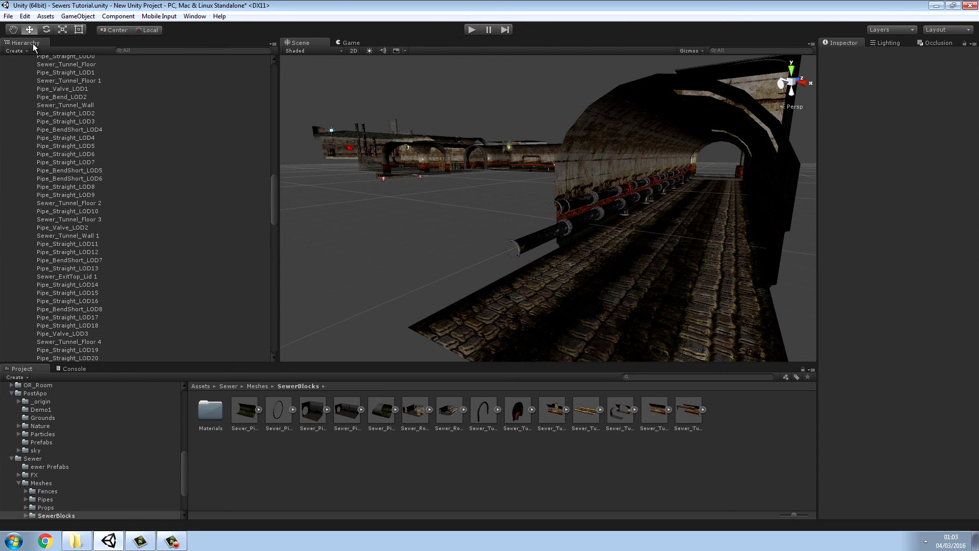
# Try deleting the Sewer_Tunnel_Floor 1 section of the piped tunnel, and undo the deletion.
pyautogui.moveTo(481, 256); pyautogui.dragTo(555, 254, button='right')
pyautogui.press('w')
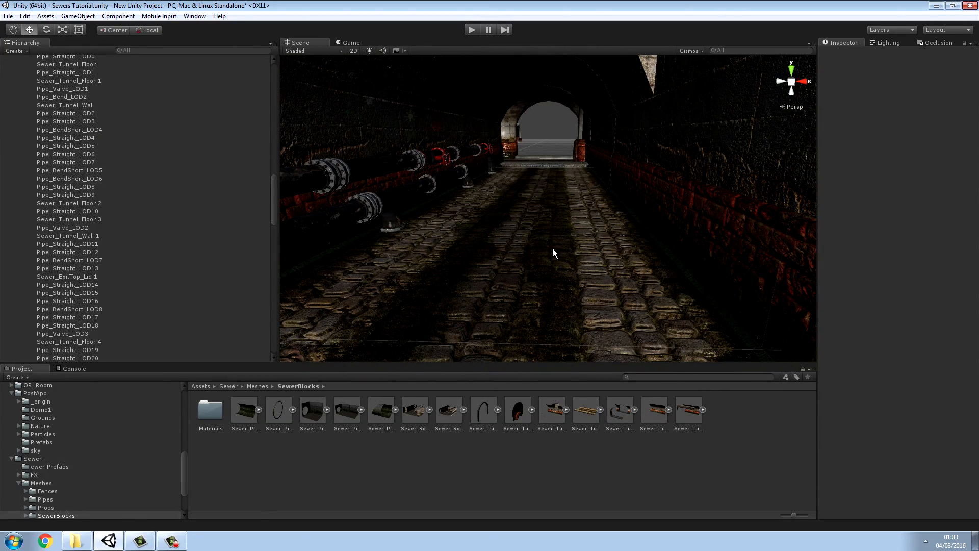
pyautogui.click(554, 251)
pyautogui.press('Delete')
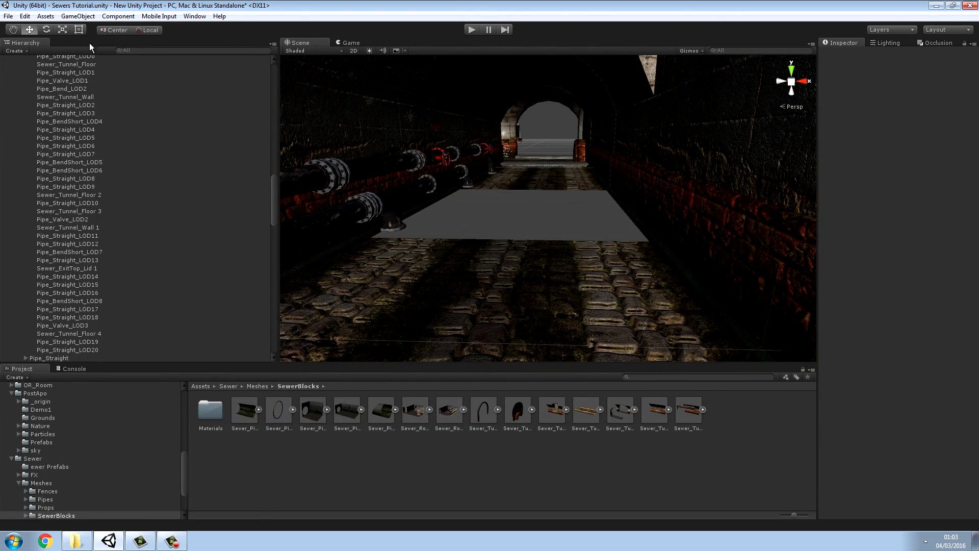
pyautogui.click(25, 16)
pyautogui.click(70, 28)
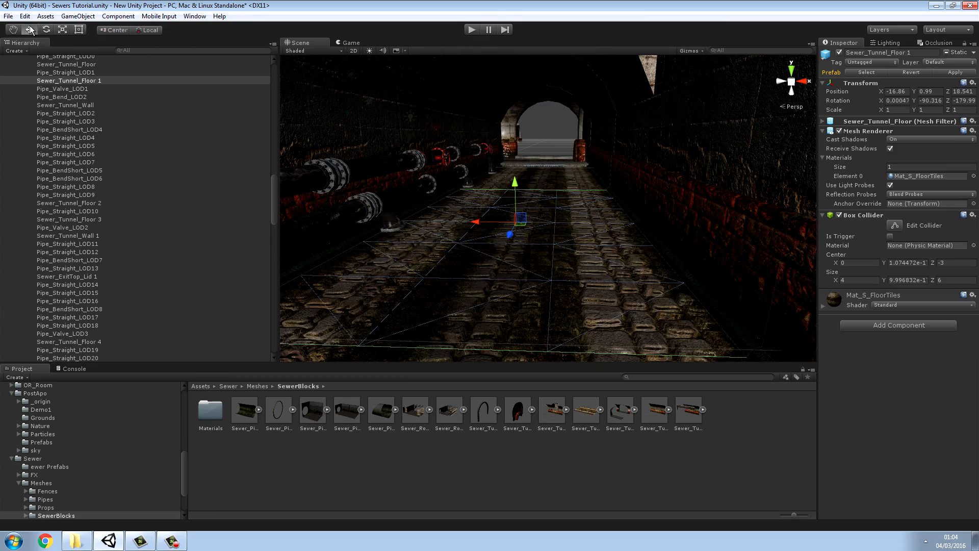
# Place a Sewer_Tunnel_End piece in the open archway and rotate it to about 90 degrees around the vertical axis.
pyautogui.moveTo(393, 148); pyautogui.dragTo(99, 206, button='right')
pyautogui.click(601, 177)
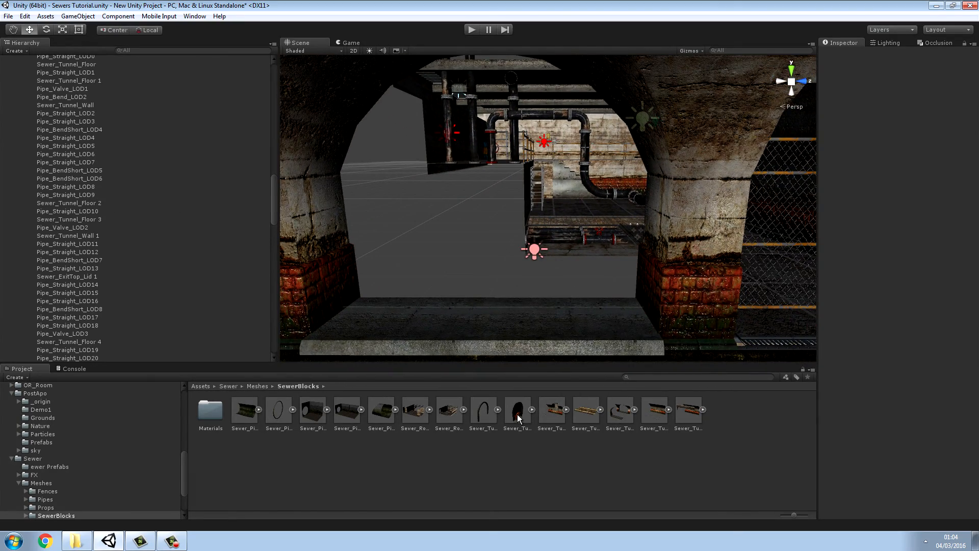
pyautogui.moveTo(503, 306); pyautogui.dragTo(429, 172)
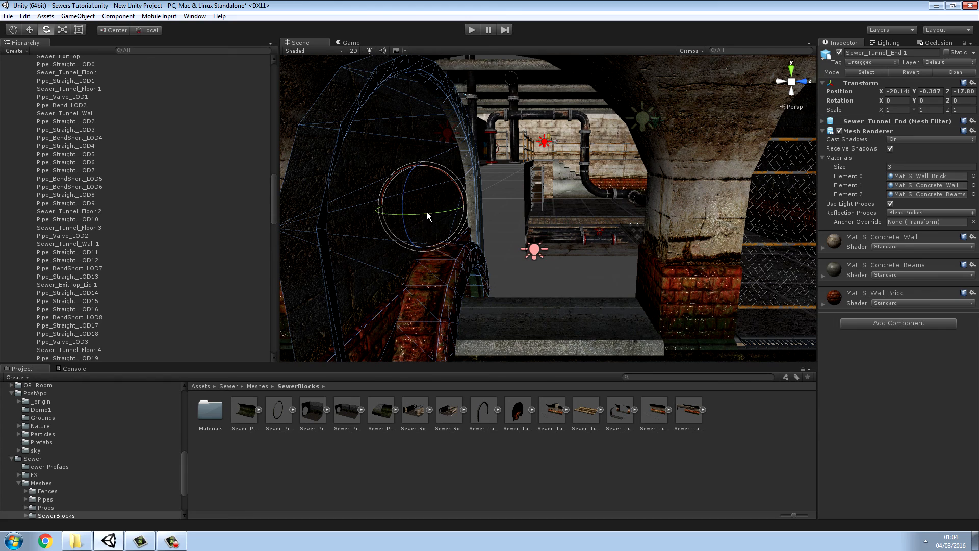
pyautogui.moveTo(427, 212); pyautogui.dragTo(302, 200)
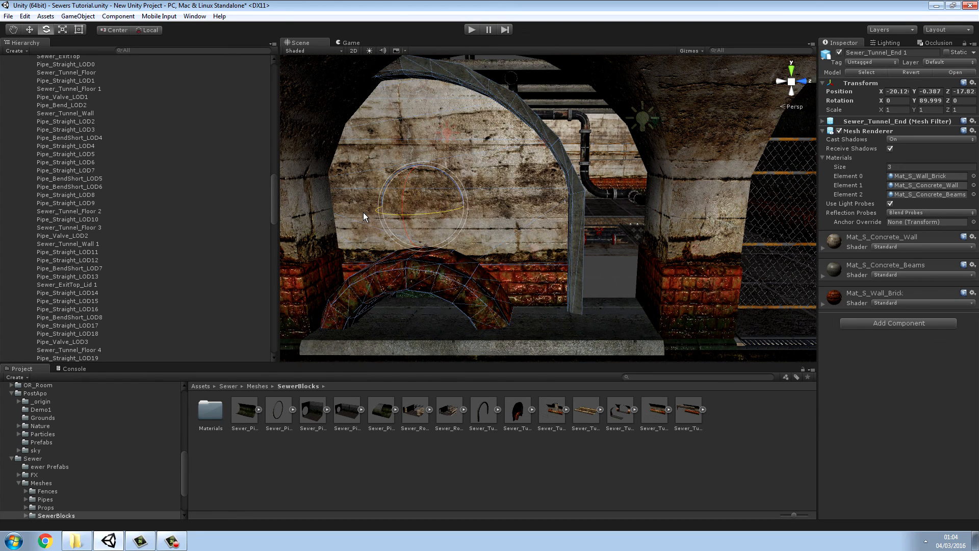
# Centre the tunnel end piece in the archway at about X -19.98, Y -0.177, Z -16.88.
pyautogui.moveTo(402, 202); pyautogui.dragTo(455, 212)
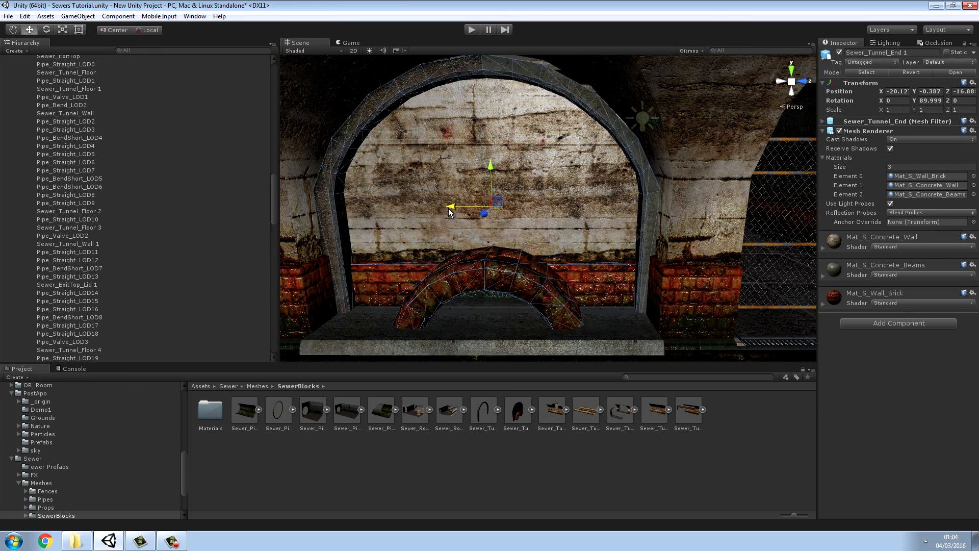
pyautogui.moveTo(491, 172); pyautogui.dragTo(492, 143)
pyautogui.moveTo(481, 182); pyautogui.dragTo(482, 188)
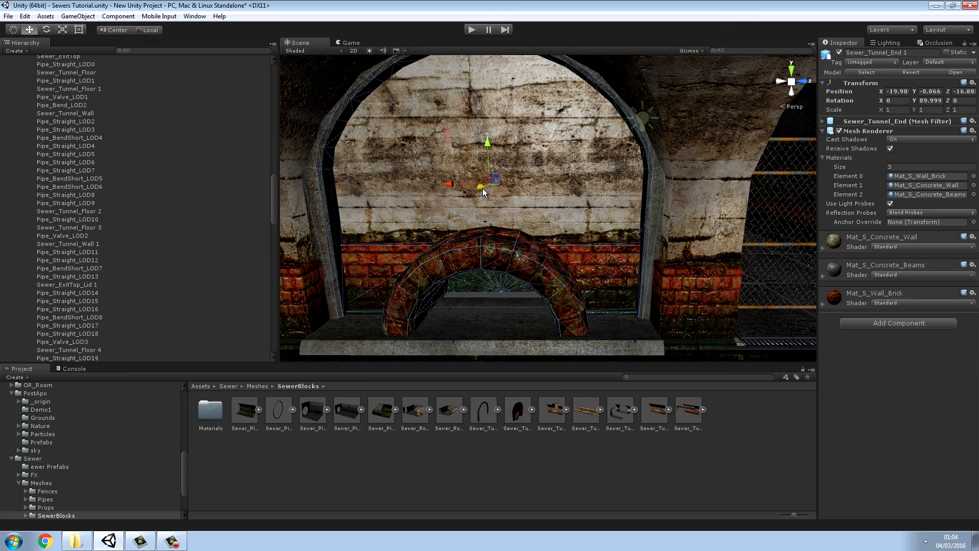
pyautogui.moveTo(486, 141); pyautogui.dragTo(486, 150)
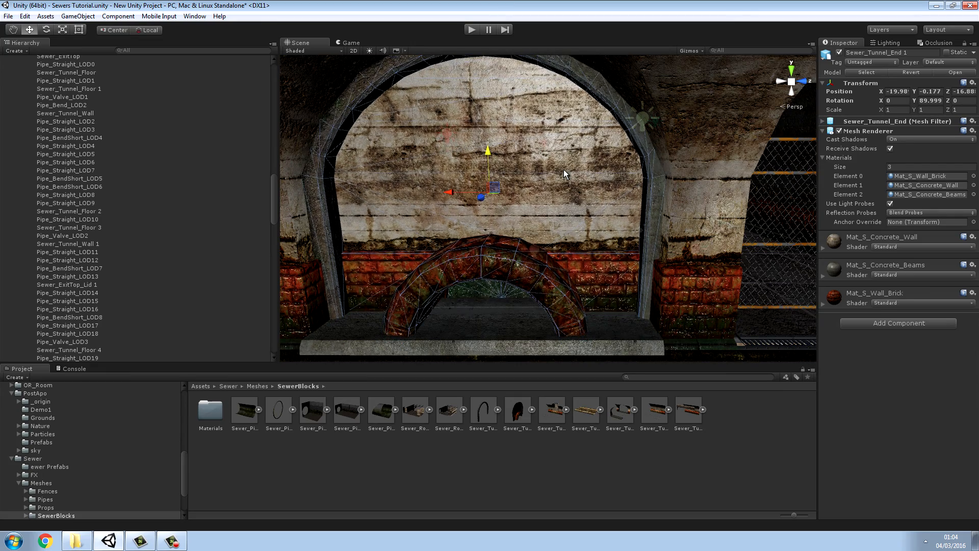
# Place a Sewer_Tunnel_Floor section next to the concrete threshold of the opposite open archway.
pyautogui.keyDown('alt'); pyautogui.moveTo(564, 170); pyautogui.dragTo(362, 160); pyautogui.keyUp('alt')
pyautogui.click(424, 189)
pyautogui.keyDown('alt'); pyautogui.moveTo(423, 189); pyautogui.dragTo(935, 181); pyautogui.keyUp('alt')
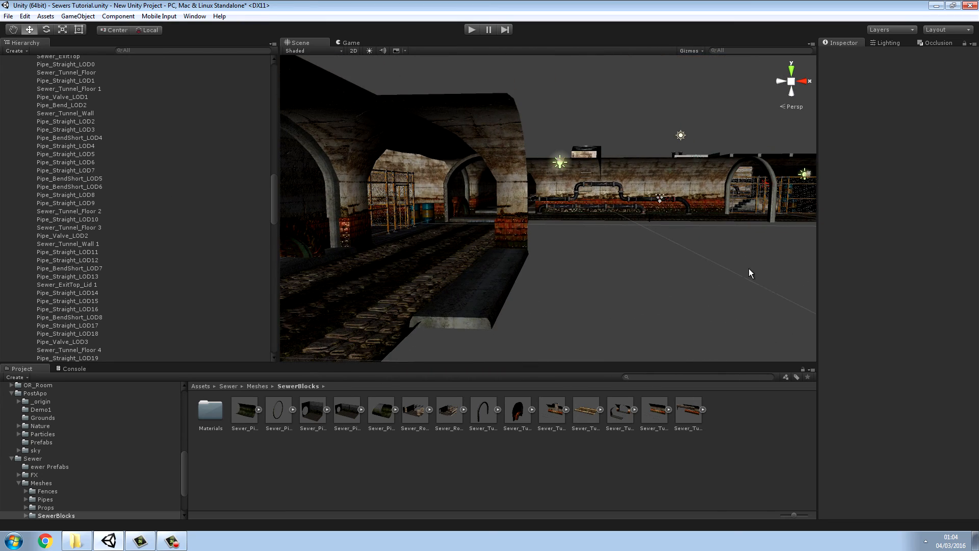
pyautogui.click(586, 411)
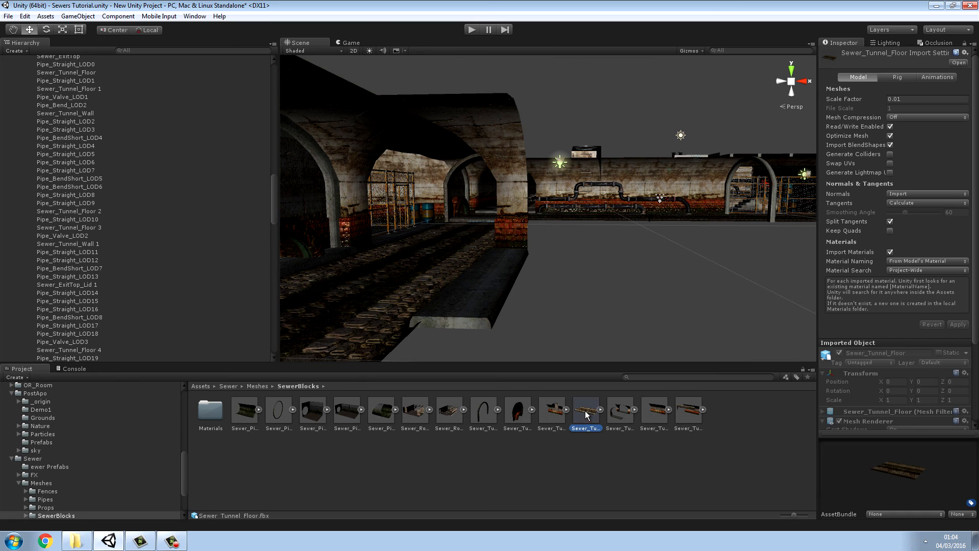
pyautogui.moveTo(568, 319); pyautogui.dragTo(588, 250)
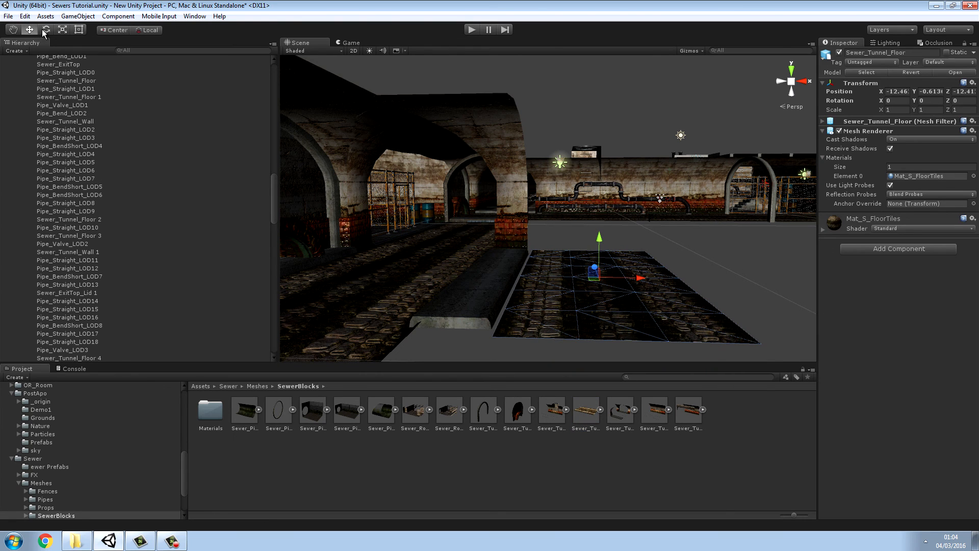
# Rotate the new floor section to -90 degrees around Y and align it with the threshold at about Y -0.09, Z -16.89.
pyautogui.moveTo(576, 286); pyautogui.dragTo(146, 153)
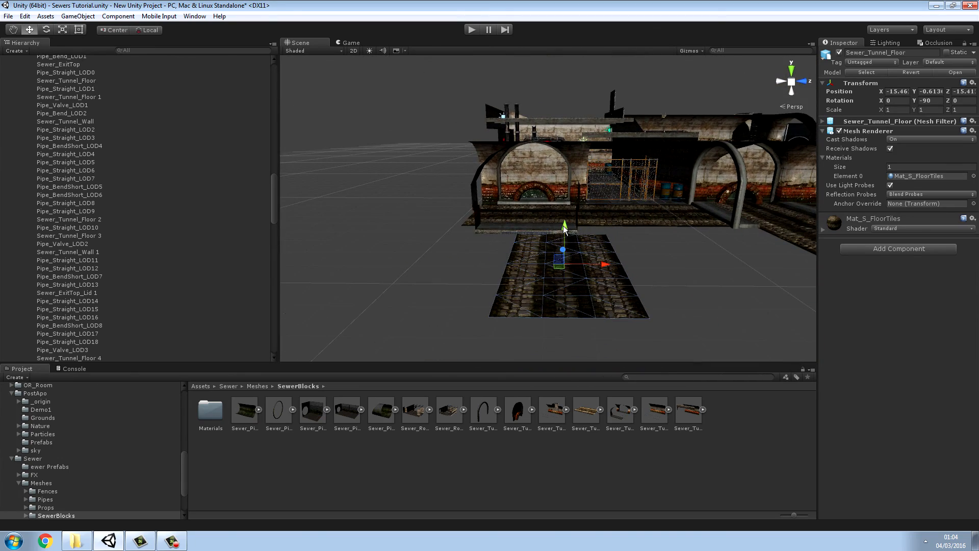
pyautogui.moveTo(564, 228); pyautogui.dragTo(570, 217)
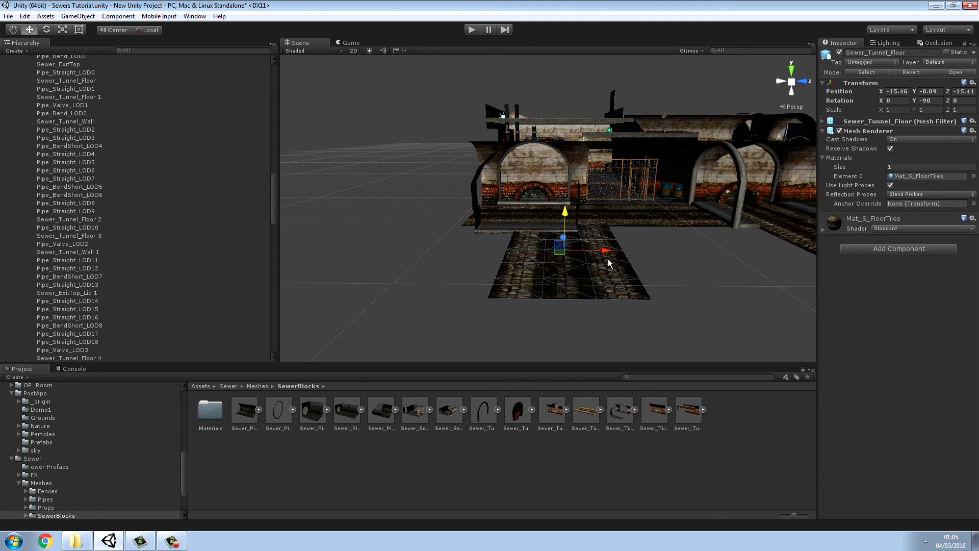
pyautogui.moveTo(599, 255); pyautogui.dragTo(562, 263)
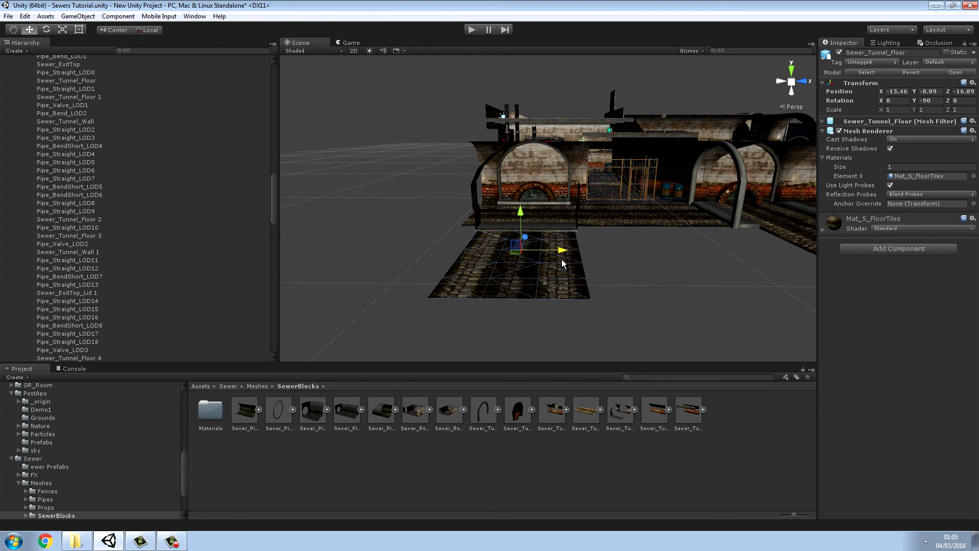
# Place a Sewer_Tunnel_Wall section over the new floor section and undo its slight rotation around the vertical axis.
pyautogui.keyDown('alt'); pyautogui.moveTo(635, 261); pyautogui.dragTo(897, 288); pyautogui.keyUp('alt')
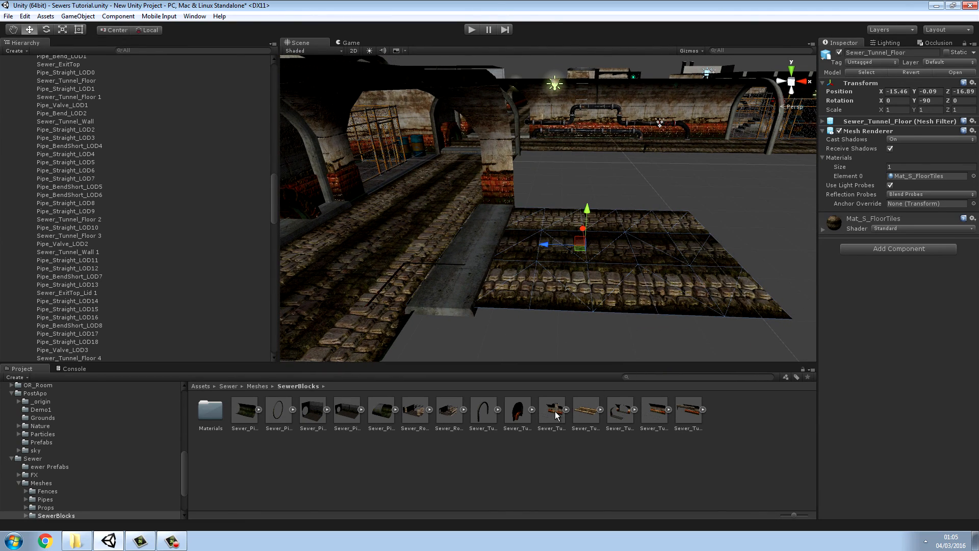
pyautogui.click(655, 410)
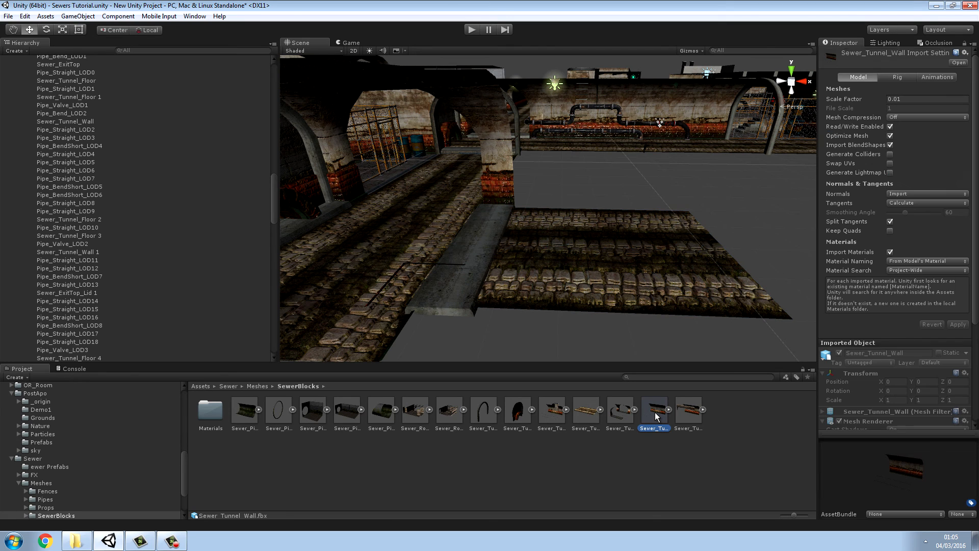
pyautogui.moveTo(662, 384); pyautogui.dragTo(592, 195)
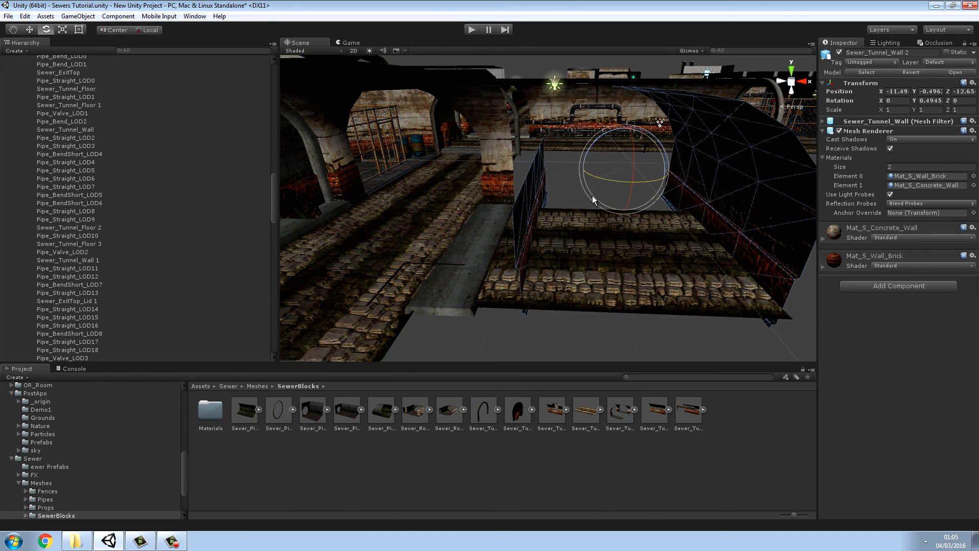
pyautogui.click(23, 17)
pyautogui.click(35, 26)
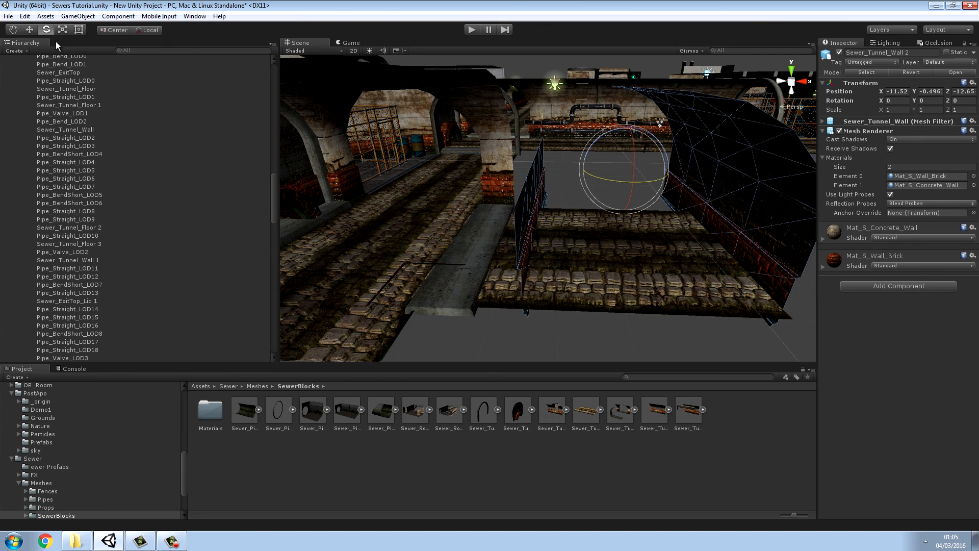
# Rotate the new wall section to -90 degrees around Y and move it over the floor to about X -14.26, Y -0.15, Z -16.9.
pyautogui.moveTo(598, 175); pyautogui.dragTo(698, 184)
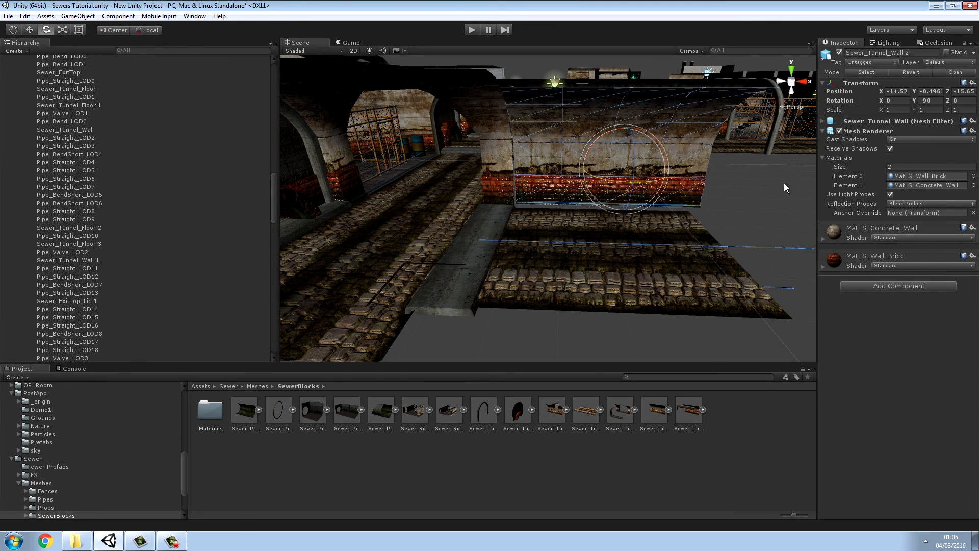
pyautogui.keyDown('alt'); pyautogui.moveTo(784, 184); pyautogui.dragTo(502, 176); pyautogui.keyUp('alt')
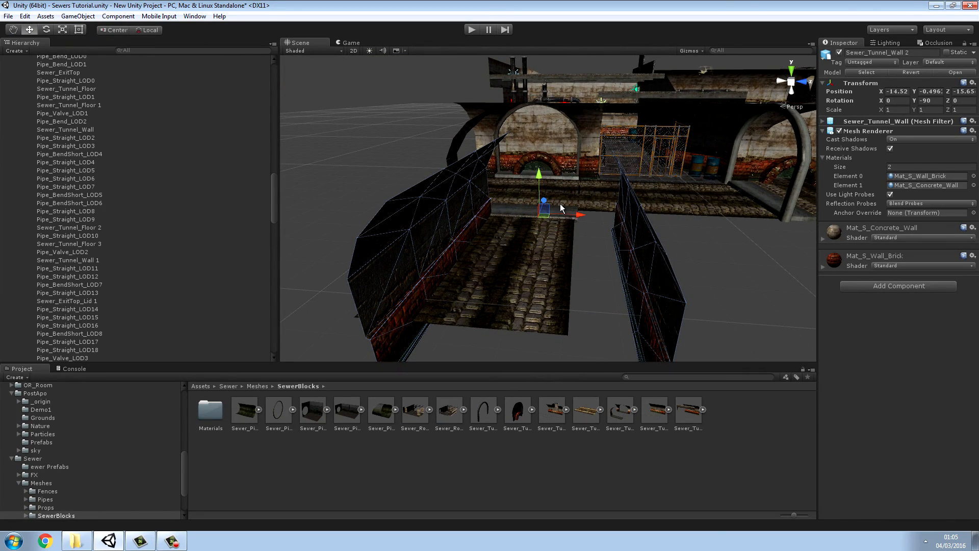
pyautogui.moveTo(576, 218); pyautogui.dragTo(597, 222)
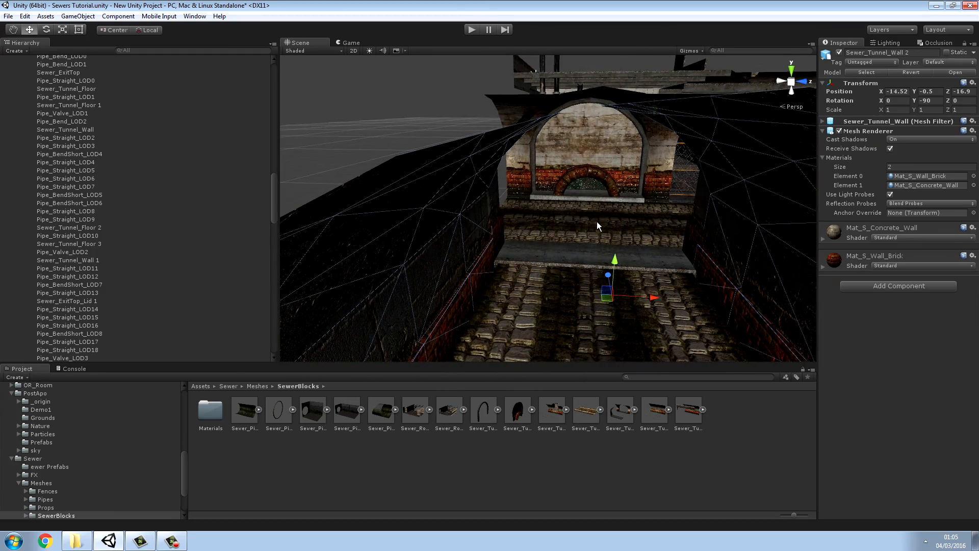
pyautogui.moveTo(613, 263); pyautogui.dragTo(503, 239)
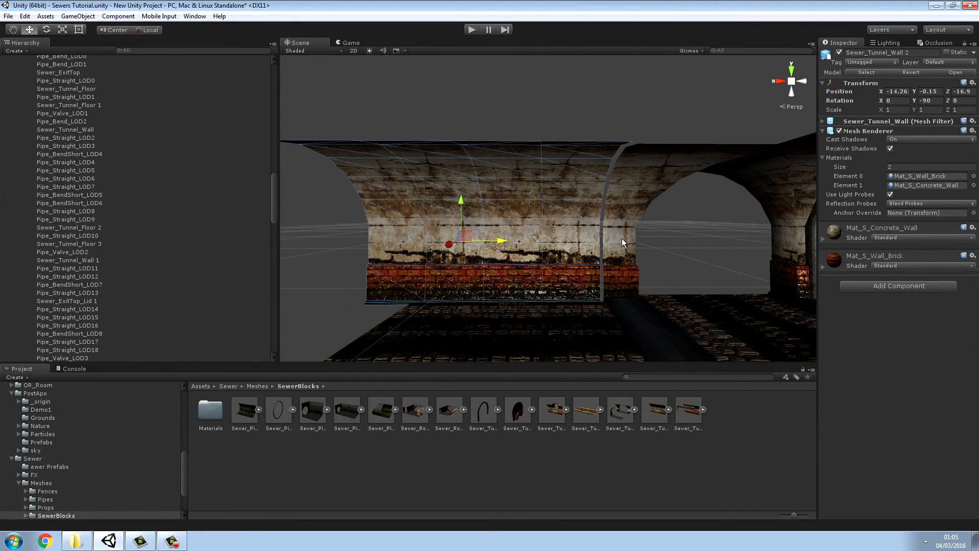
# Vertex-snap the wall section's brick edge to the archway wall at about X -14.35, Y -0.19, Z -16.89.
pyautogui.keyDown('alt'); pyautogui.moveTo(622, 238); pyautogui.dragTo(601, 191); pyautogui.keyUp('alt')
pyautogui.press('f')
pyautogui.moveTo(601, 177); pyautogui.dragTo(607, 196, button='right')
pyautogui.press('s')
pyautogui.press('w')
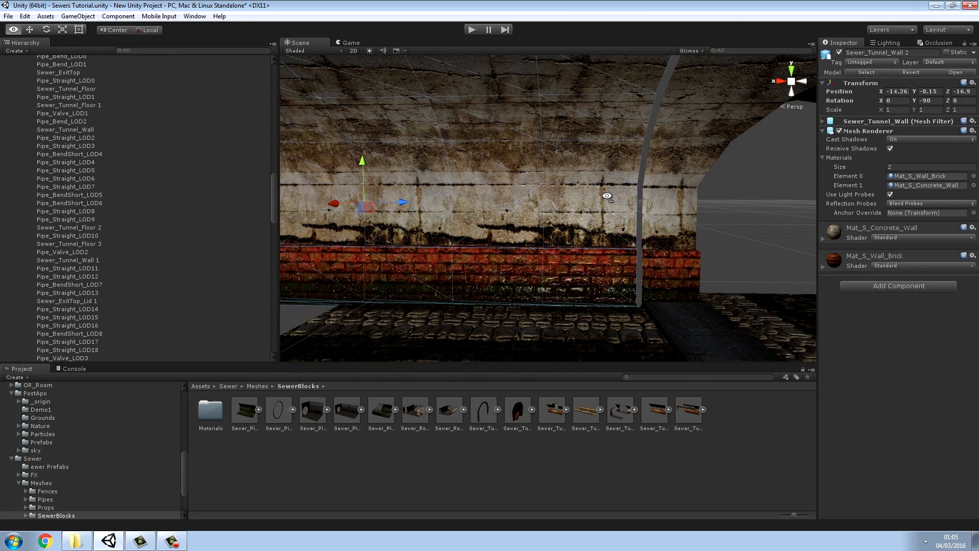
pyautogui.press('v')
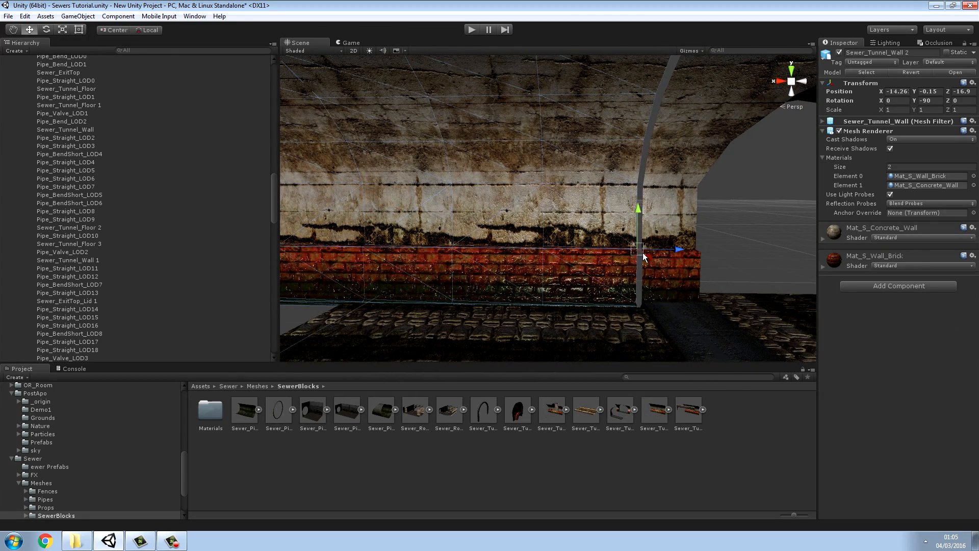
pyautogui.moveTo(643, 253); pyautogui.dragTo(643, 256)
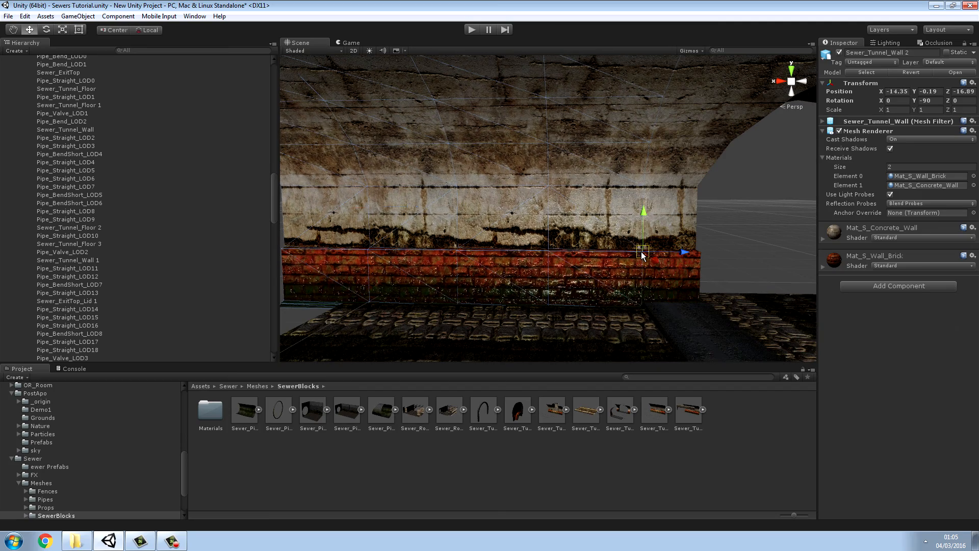
# Try raising and lowering the new floor section between about Y -0.139 and -0.041 to match the corridor floor.
pyautogui.moveTo(650, 219); pyautogui.dragTo(645, 296, button='right')
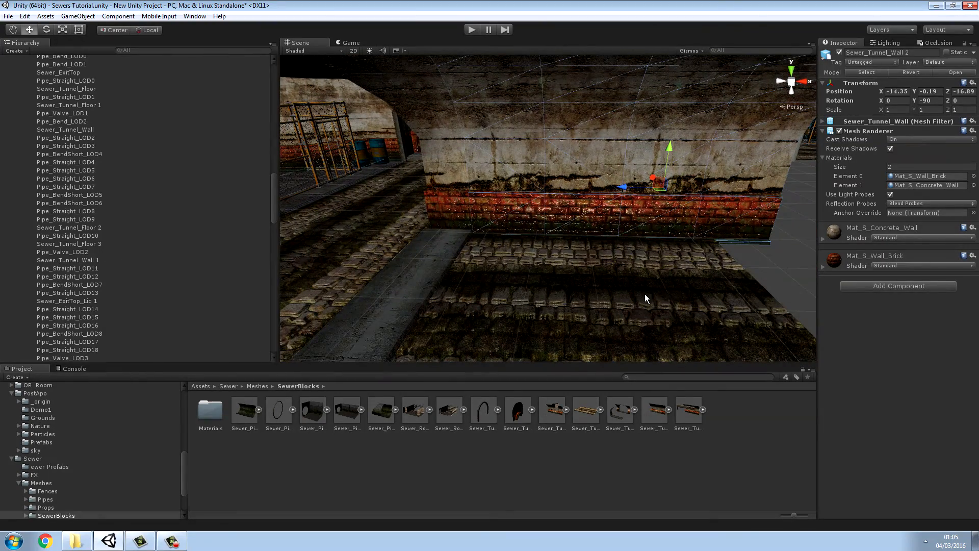
pyautogui.click(602, 292)
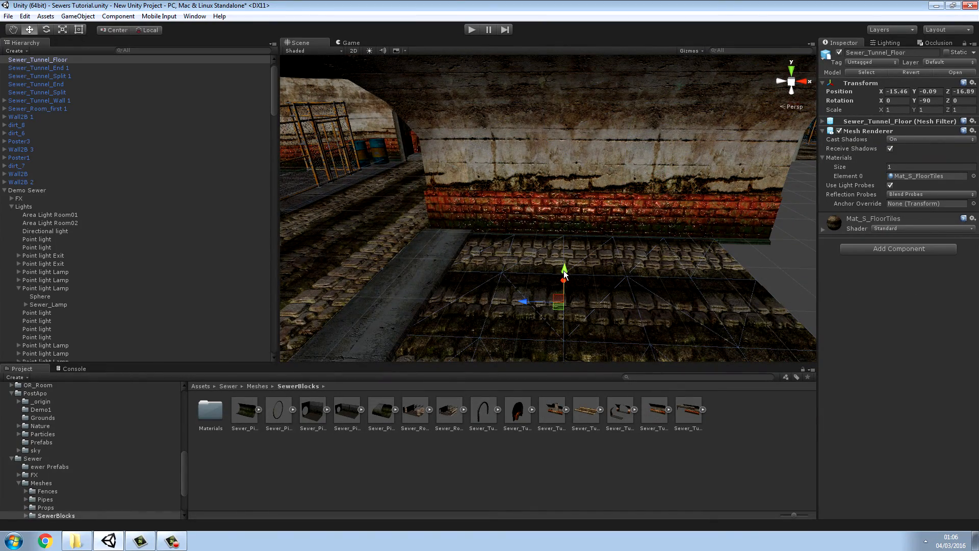
pyautogui.click(353, 249)
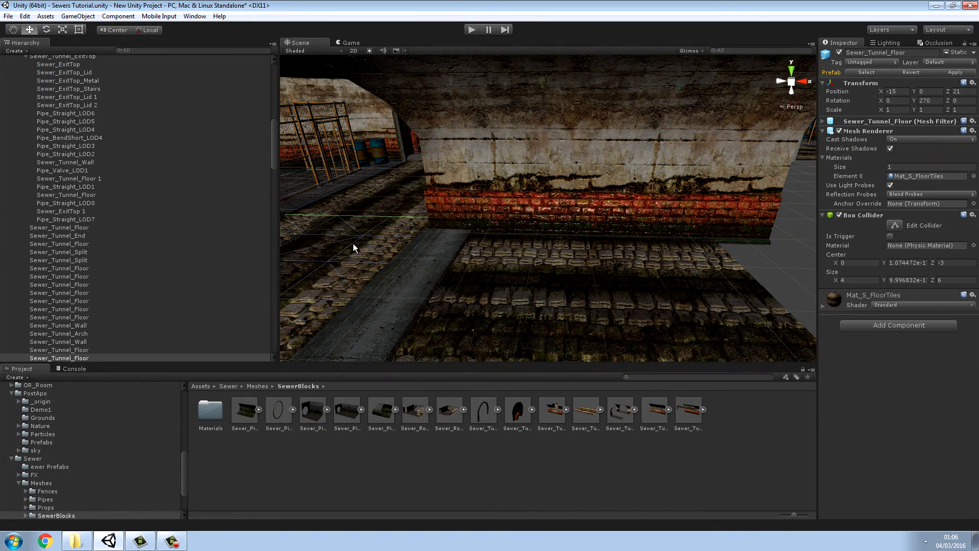
pyautogui.click(587, 268)
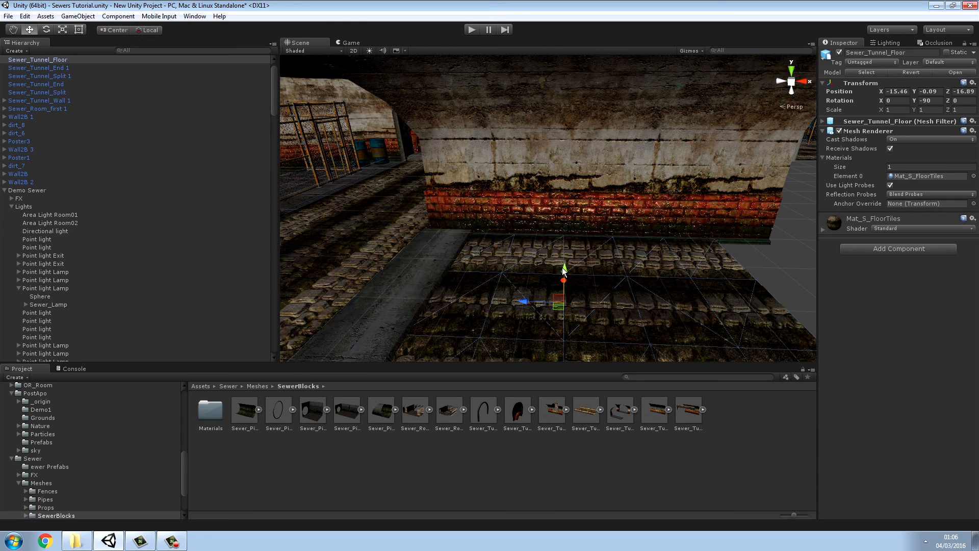
pyautogui.moveTo(563, 270); pyautogui.dragTo(563, 273)
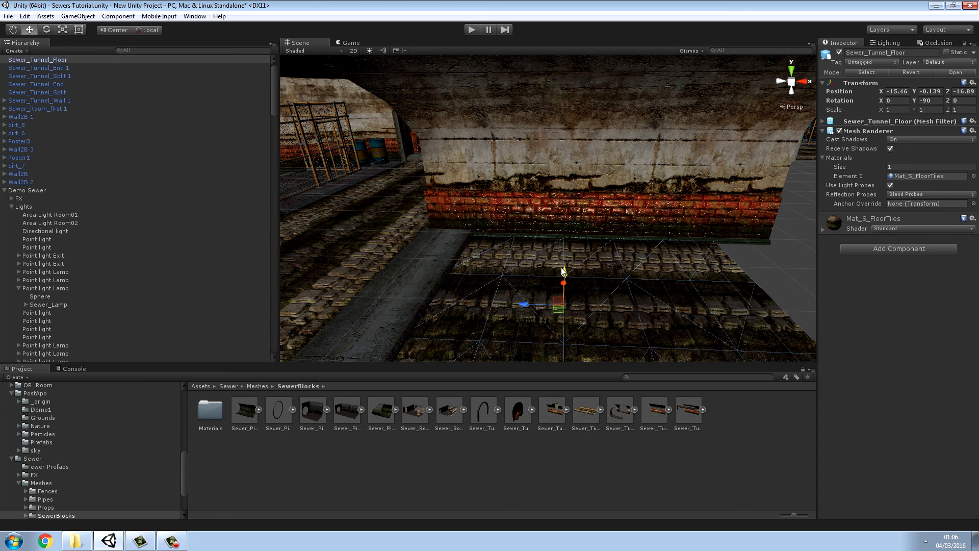
pyautogui.moveTo(564, 275); pyautogui.dragTo(564, 267)
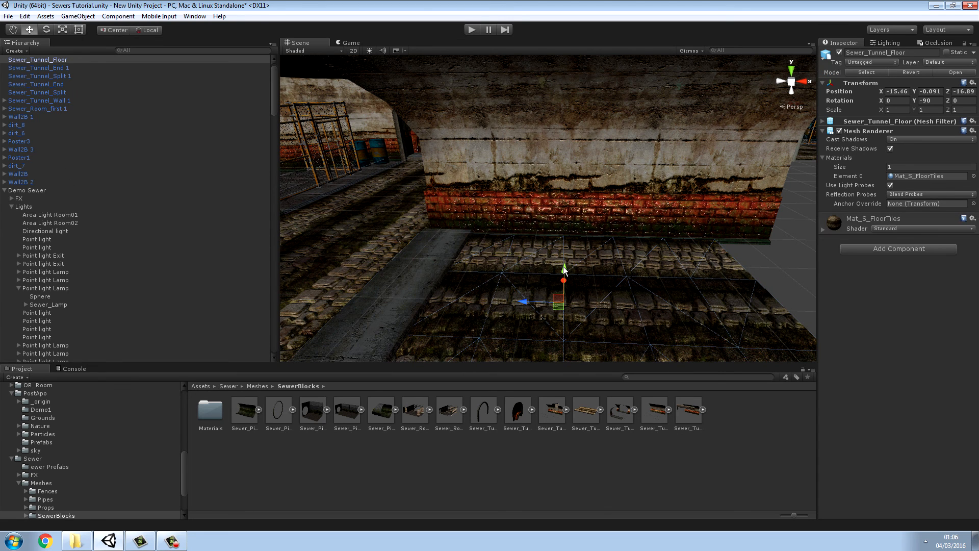
pyautogui.moveTo(564, 270); pyautogui.dragTo(568, 267)
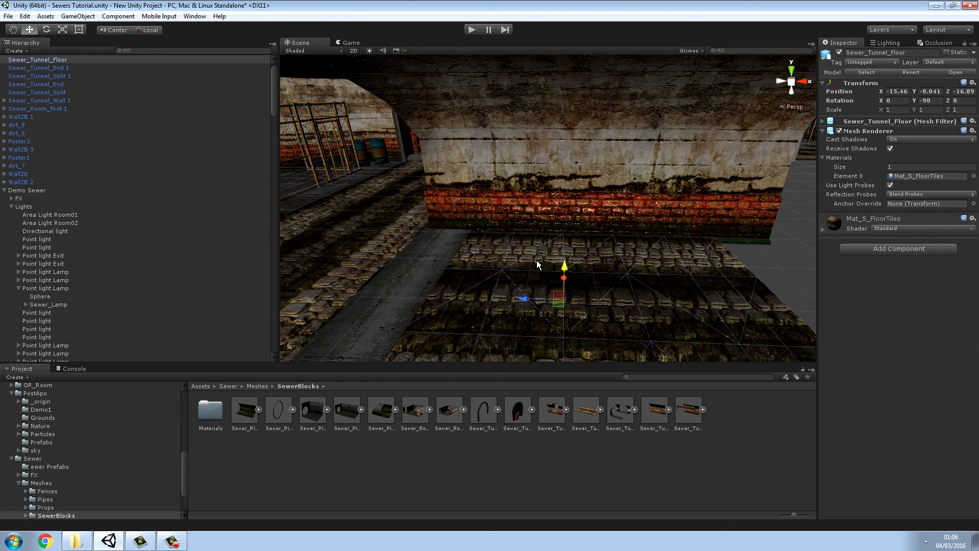
pyautogui.click(363, 251)
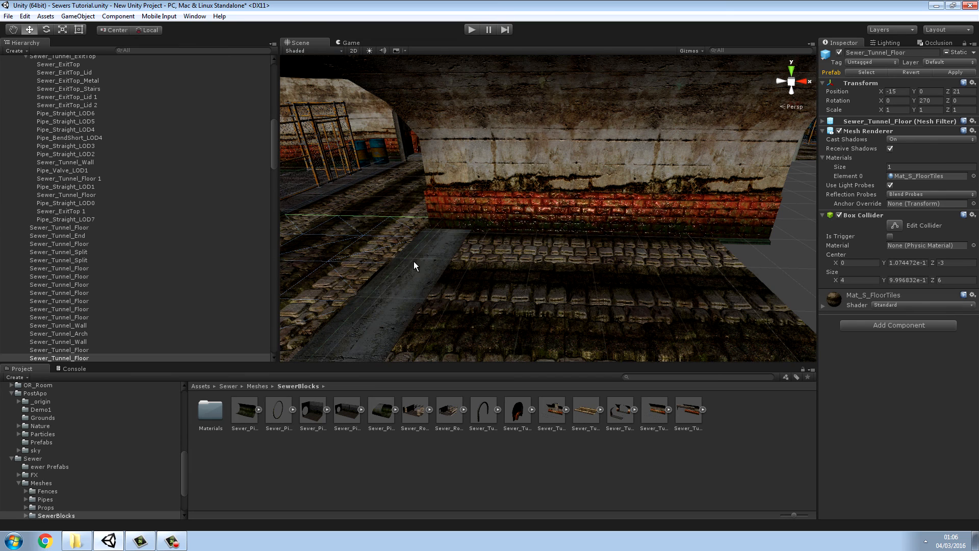
pyautogui.click(477, 276)
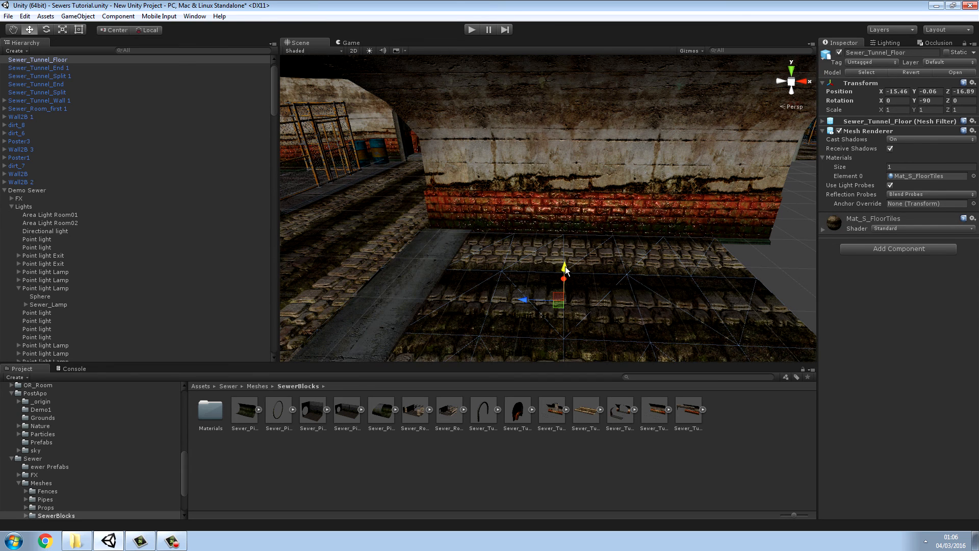
# Lower the new floor section and snap it to the base of the wall at about Y -0.19.
pyautogui.moveTo(565, 270); pyautogui.dragTo(580, 279)
pyautogui.moveTo(580, 276); pyautogui.dragTo(557, 243, button='right')
pyautogui.moveTo(553, 242); pyautogui.dragTo(556, 242)
pyautogui.moveTo(556, 241); pyautogui.dragTo(1, 296, button='right')
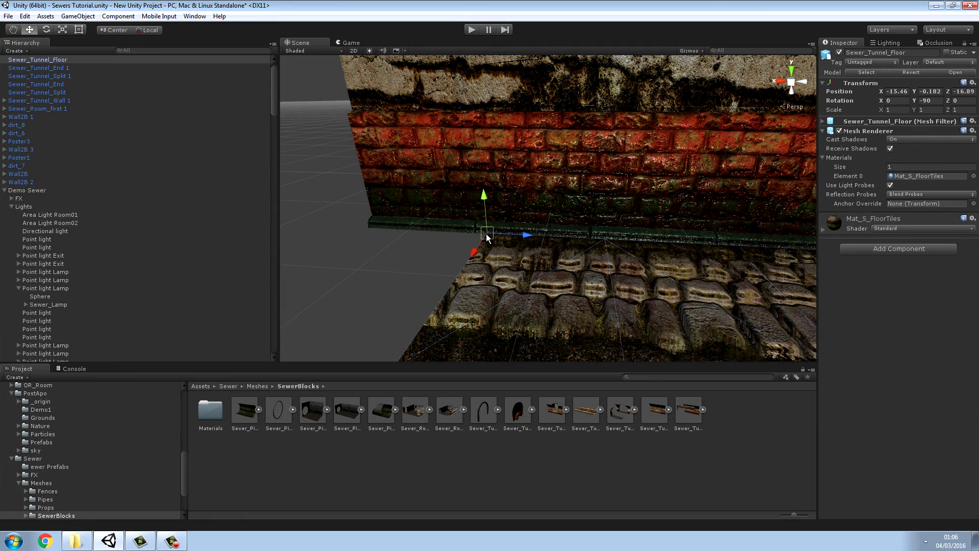
pyautogui.moveTo(487, 237); pyautogui.dragTo(485, 237)
pyautogui.moveTo(494, 239); pyautogui.dragTo(326, 258, button='right')
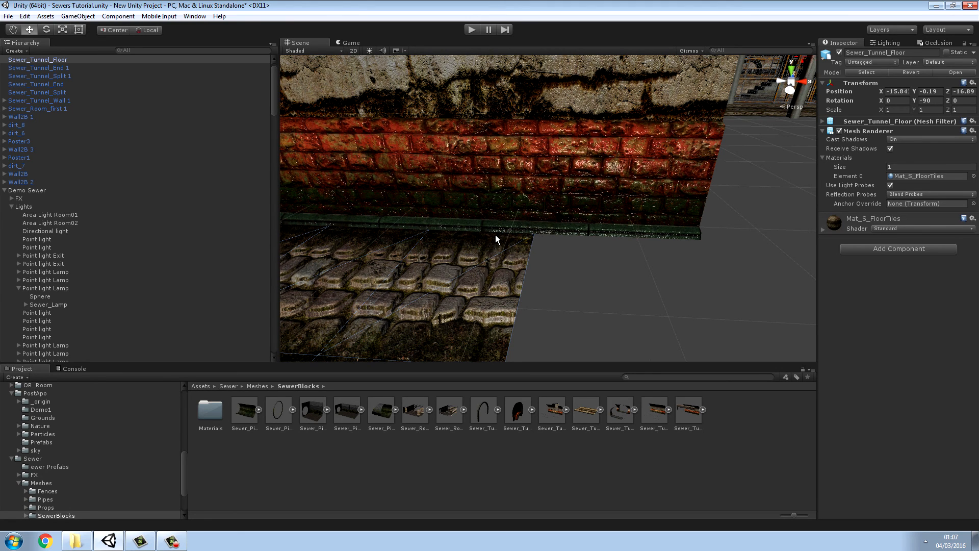
# Slide the floor section along the wall base to about X -14.35 so its edge meets the wall's outer end.
pyautogui.press('v')
pyautogui.moveTo(497, 235); pyautogui.dragTo(645, 253)
pyautogui.moveTo(646, 253)
pyautogui.mouseDown(button='right')
pyautogui.moveTo(431, 243)
pyautogui.moveTo(651, 266)
pyautogui.mouseUp(button='right')
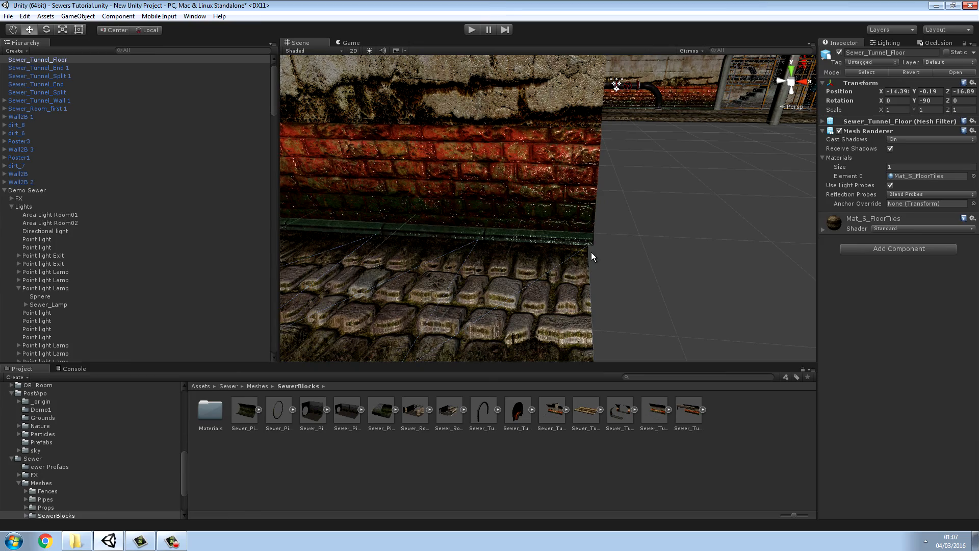
pyautogui.moveTo(588, 247); pyautogui.dragTo(643, 271)
# Select the aligned floor and wall sections together and duplicate them.
pyautogui.moveTo(643, 271); pyautogui.dragTo(574, 269, button='right')
pyautogui.press('w')
pyautogui.press('w')
pyautogui.press('s')
pyautogui.press('w')
pyautogui.keyDown('shift'); pyautogui.click(561, 204); pyautogui.keyUp('shift')
pyautogui.press('s')
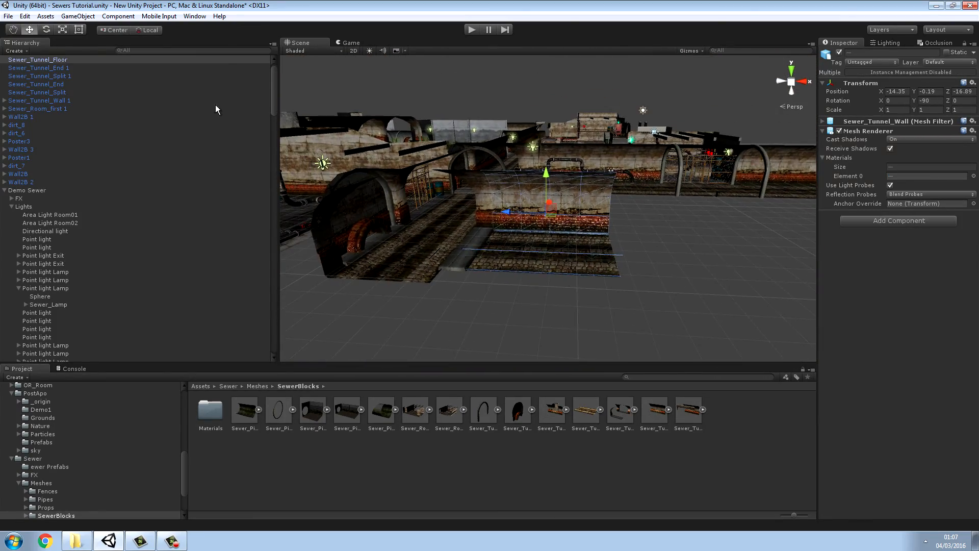
pyautogui.click(25, 16)
pyautogui.click(53, 94)
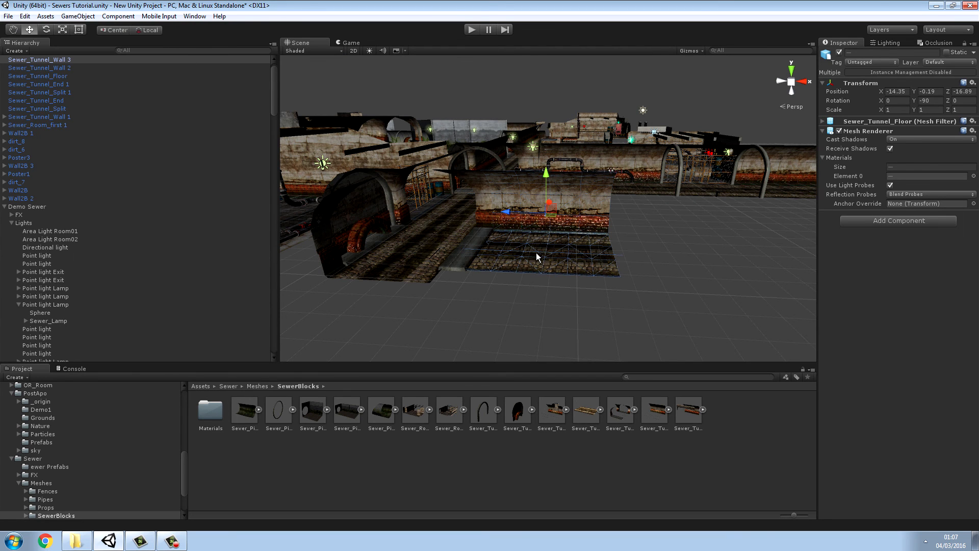
# Move the duplicated floor and wall pair along the tunnel and vertex-snap it to the first pair at about X -8.35.
pyautogui.moveTo(511, 215); pyautogui.dragTo(648, 232)
pyautogui.scroll(5, 647, 232)
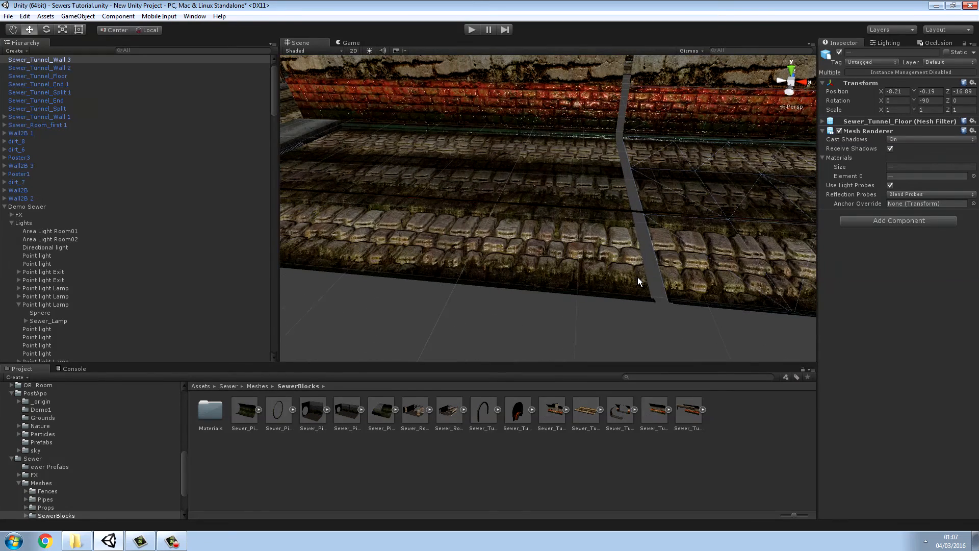
pyautogui.press('v')
pyautogui.moveTo(670, 299); pyautogui.dragTo(449, 179)
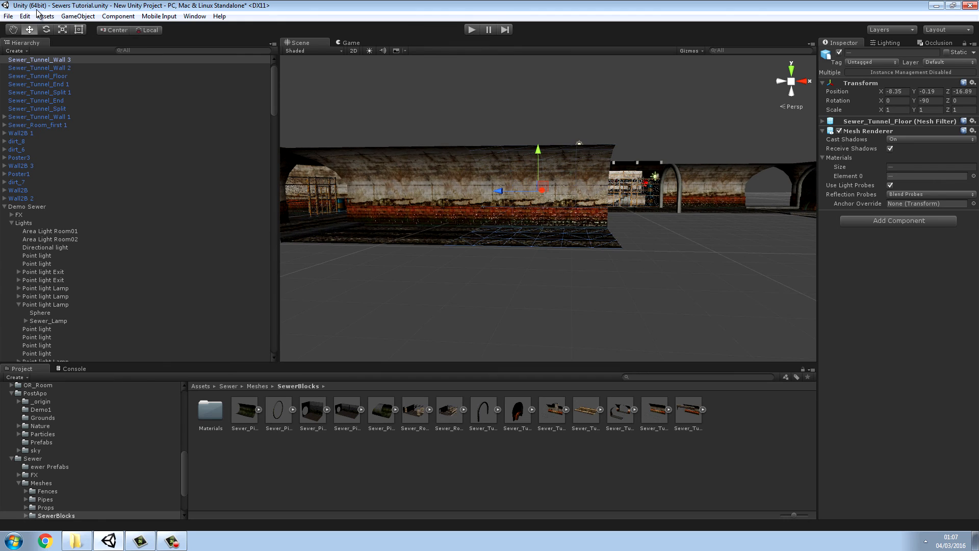
# Duplicate the floor and wall pair again and snap the copies to the tunnel's open end at about X -2.35.
pyautogui.click(25, 17)
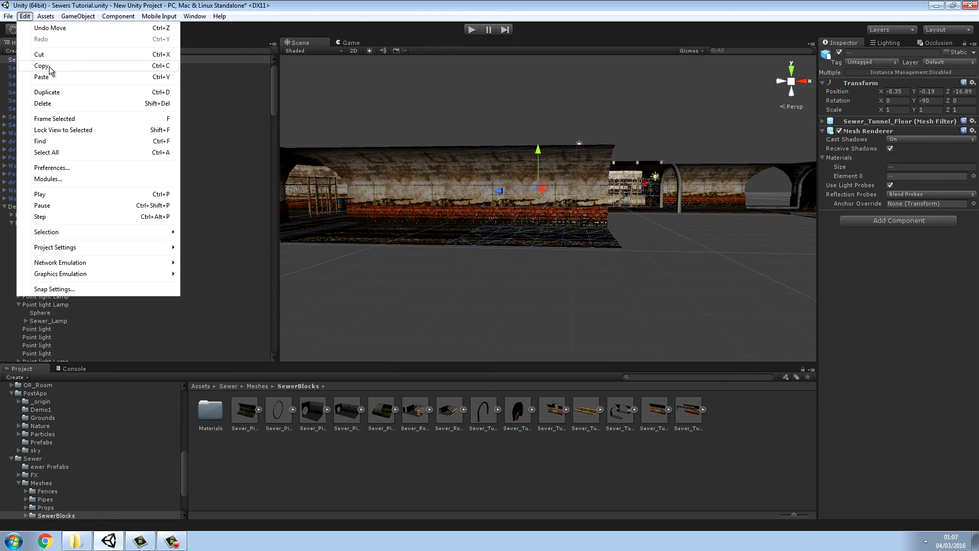
pyautogui.click(52, 94)
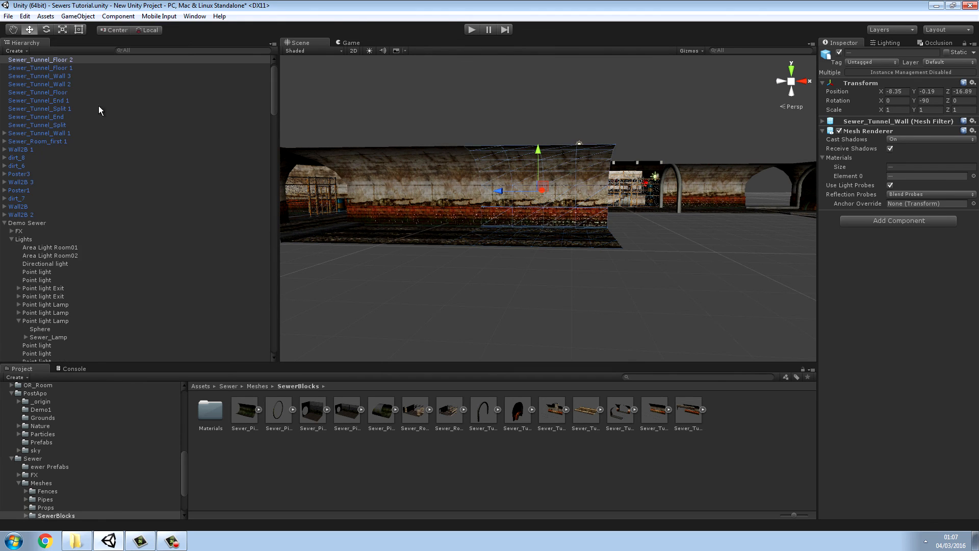
pyautogui.moveTo(501, 192); pyautogui.dragTo(650, 193)
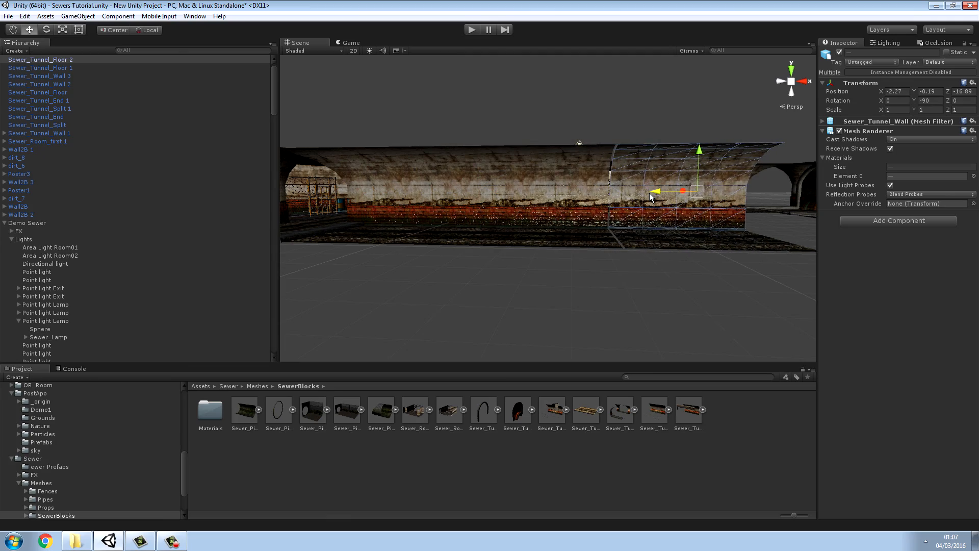
pyautogui.keyDown('alt'); pyautogui.moveTo(663, 281); pyautogui.dragTo(736, 288); pyautogui.keyUp('alt')
pyautogui.press('w')
pyautogui.moveTo(736, 287); pyautogui.dragTo(685, 317, button='right')
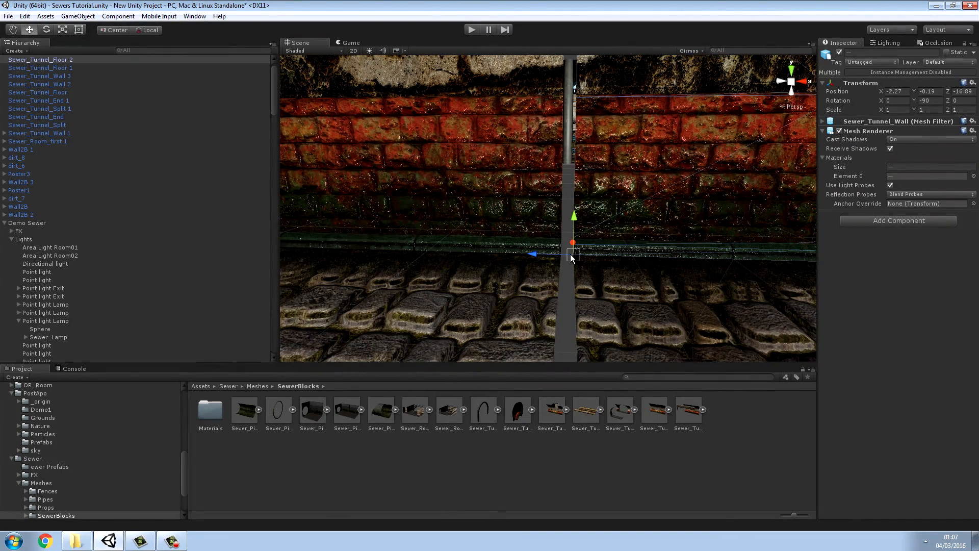
pyautogui.moveTo(570, 253); pyautogui.dragTo(570, 253)
# Place a Sewer_Tunnel_Split piece beyond the extended tunnel's open end and rotate it to -90 degrees around Y.
pyautogui.moveTo(587, 261); pyautogui.dragTo(504, 247, button='right')
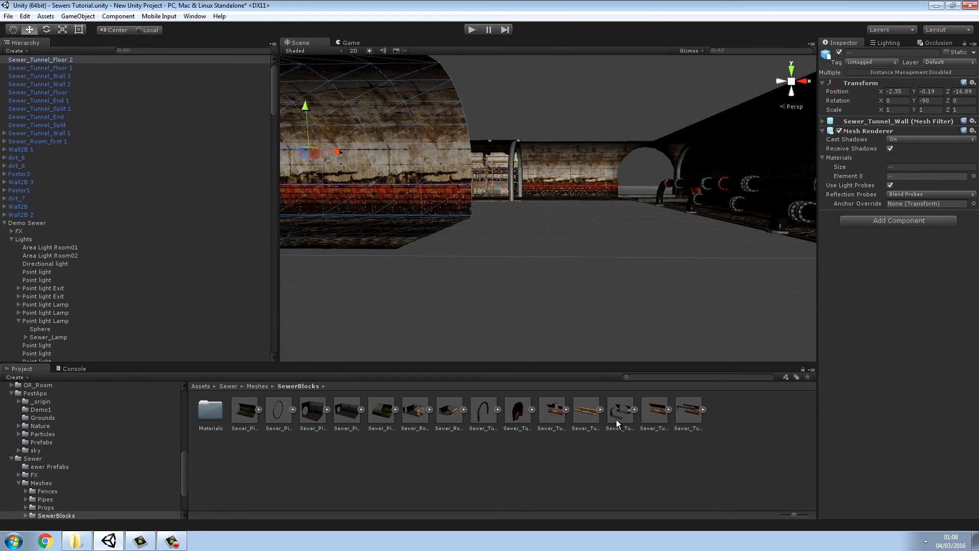
pyautogui.moveTo(620, 415); pyautogui.dragTo(558, 221)
pyautogui.moveTo(558, 222)
pyautogui.mouseDown(button='right')
pyautogui.moveTo(508, 220)
pyautogui.moveTo(503, 206)
pyautogui.moveTo(546, 200)
pyautogui.moveTo(655, 127)
pyautogui.moveTo(562, 195)
pyautogui.moveTo(566, 211)
pyautogui.mouseUp(button='right')
pyautogui.press('s')
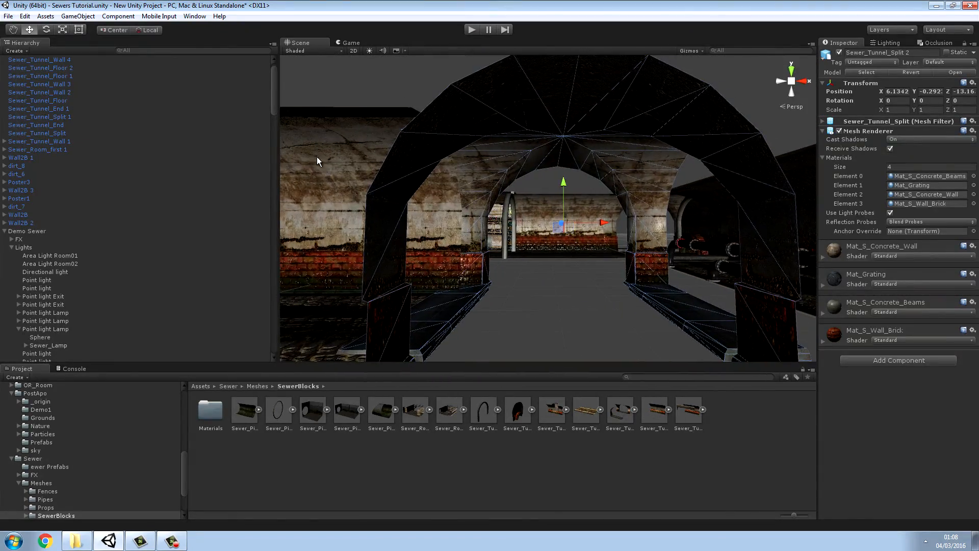
pyautogui.click(46, 30)
pyautogui.moveTo(547, 217); pyautogui.dragTo(673, 232)
# Vertex-snap the split piece's brick corner to the end of the last wall section.
pyautogui.press('w')
pyautogui.moveTo(613, 249); pyautogui.dragTo(143, 289, button='right')
pyautogui.press('s')
pyautogui.press('w')
pyautogui.press('a')
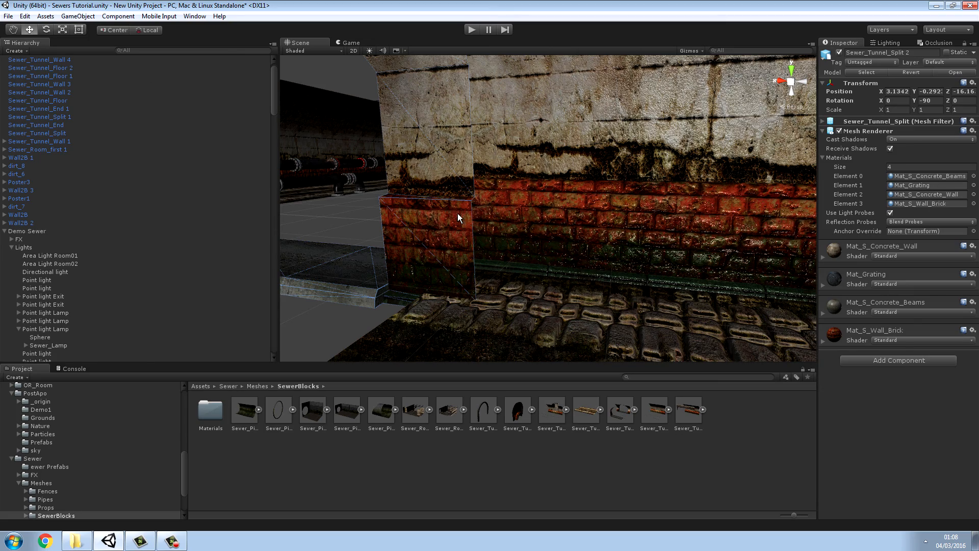
pyautogui.press('v')
pyautogui.moveTo(469, 203); pyautogui.dragTo(469, 198)
# Duplicate the last floor section of the extended tunnel.
pyautogui.moveTo(469, 198); pyautogui.dragTo(942, 231, button='right')
pyautogui.click(396, 223)
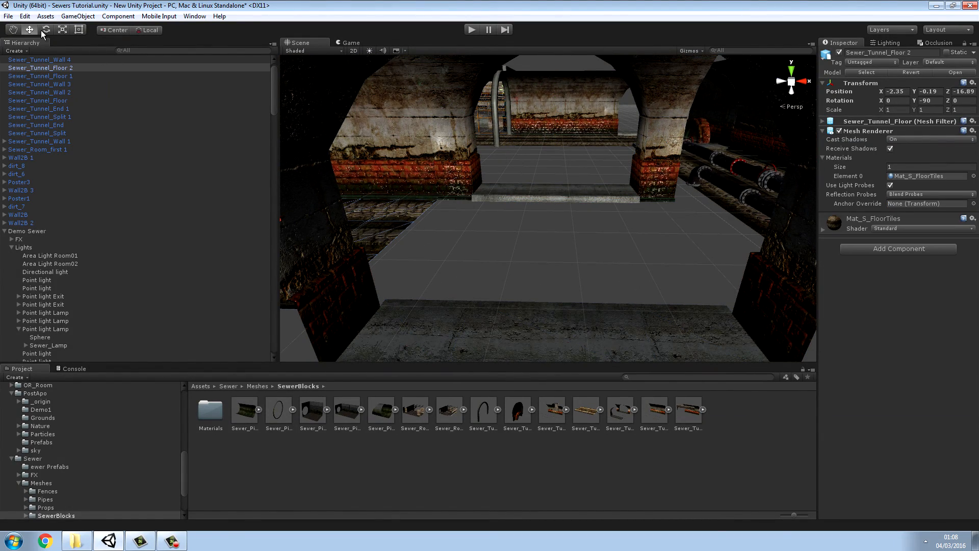
pyautogui.click(25, 16)
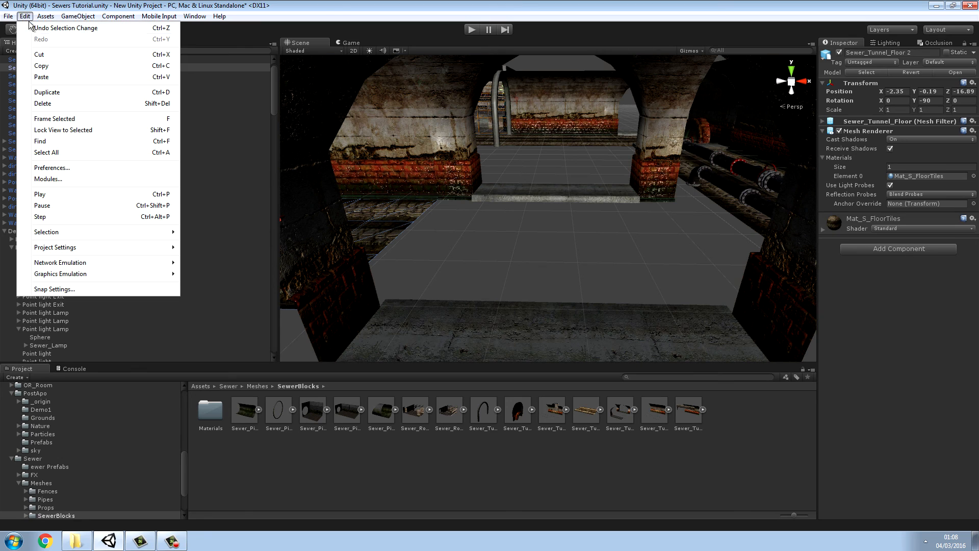
pyautogui.click(58, 94)
# Move the duplicated floor section along X into the split piece and snap its edge to the neighbouring floor, at about X 3.65.
pyautogui.moveTo(599, 244); pyautogui.dragTo(620, 245, button='right')
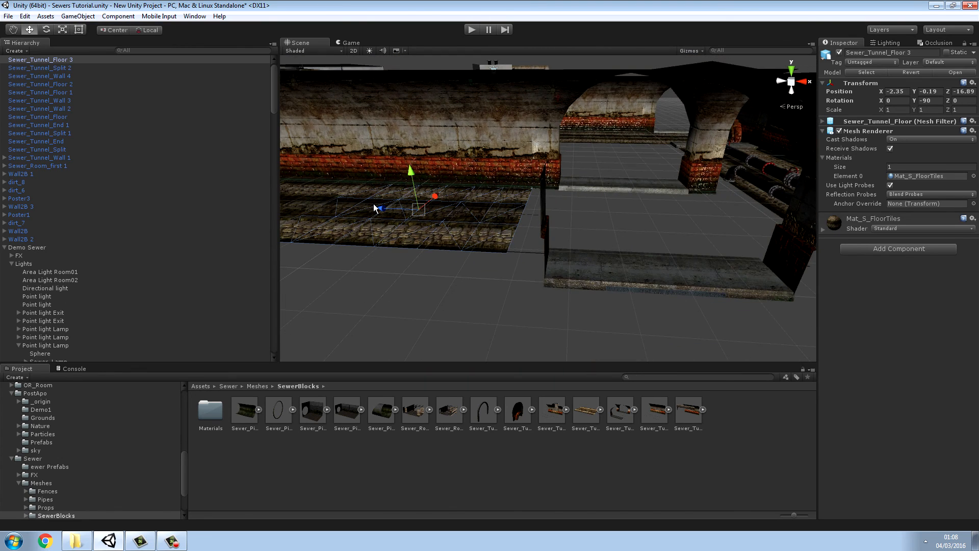
pyautogui.moveTo(597, 208); pyautogui.dragTo(621, 206, button='right')
pyautogui.click(608, 276)
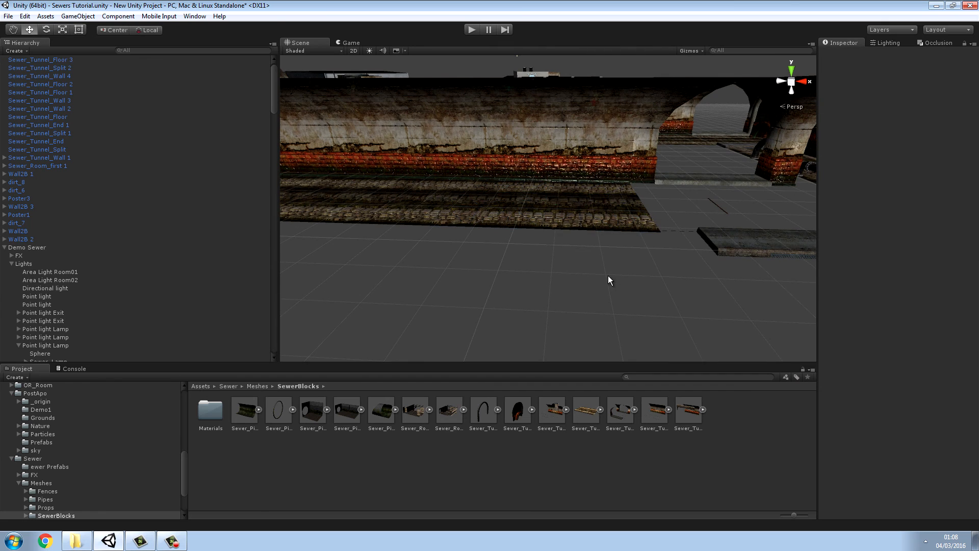
pyautogui.click(553, 213)
pyautogui.moveTo(513, 202); pyautogui.dragTo(689, 207)
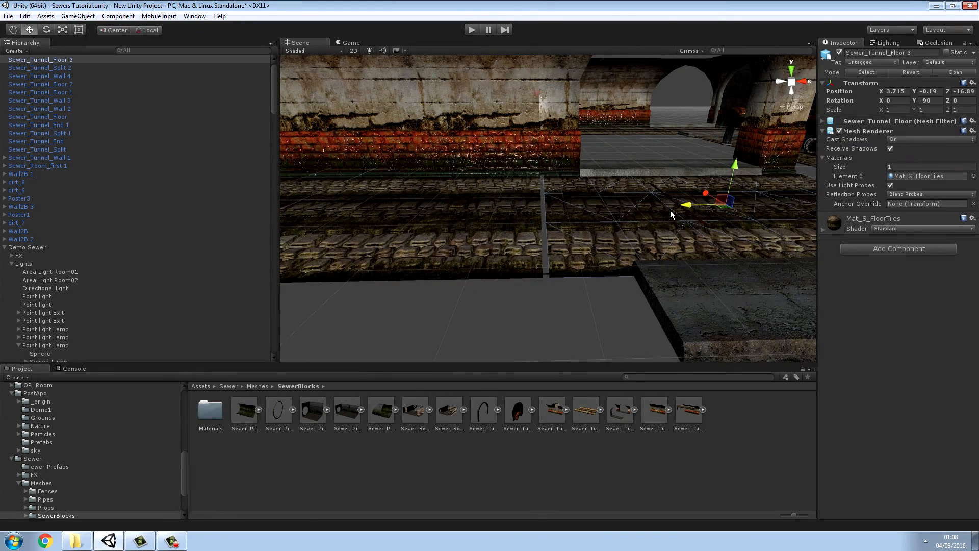
pyautogui.moveTo(551, 274); pyautogui.dragTo(545, 278)
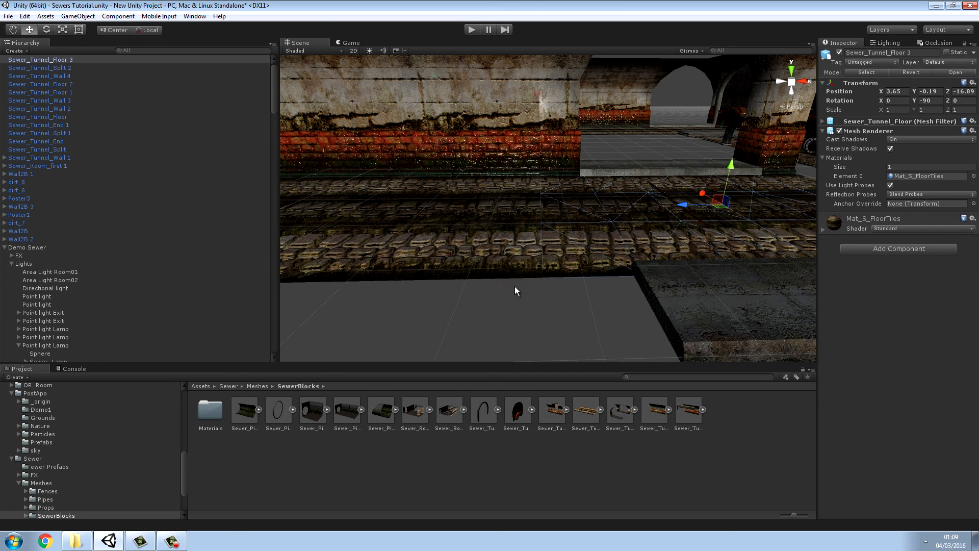
# Try deleting the extended tunnel's floor sections to check for overlapping copies, and undo the deletions.
pyautogui.press('a')
pyautogui.moveTo(515, 286)
pyautogui.mouseDown(button='right')
pyautogui.moveTo(444, 295)
pyautogui.moveTo(507, 287)
pyautogui.mouseUp(button='right')
pyautogui.click(517, 189)
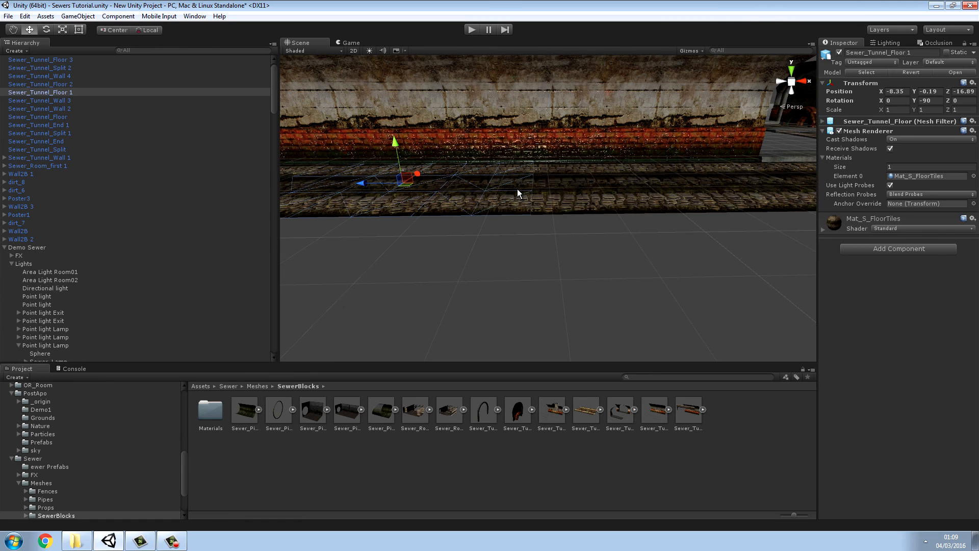
pyautogui.press('Delete')
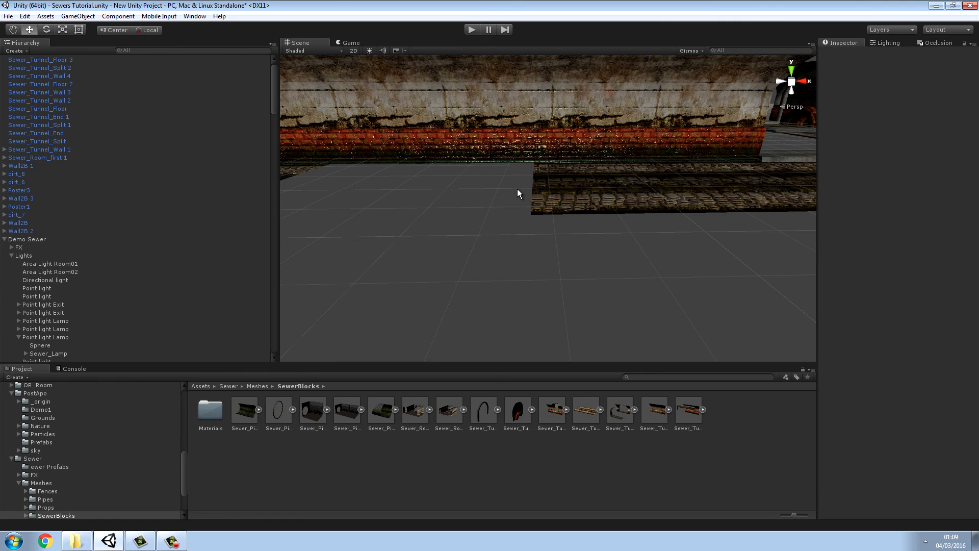
pyautogui.click(25, 16)
pyautogui.click(51, 25)
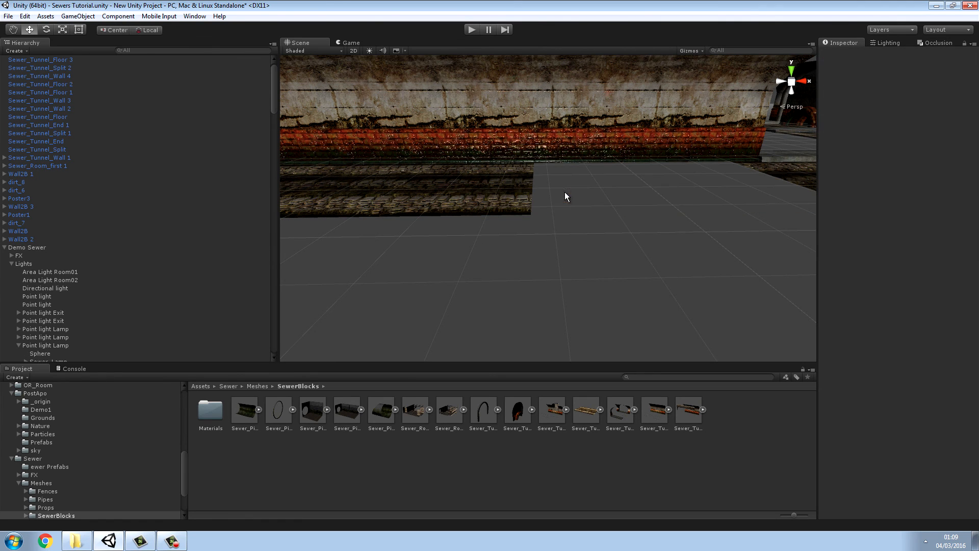
pyautogui.click(27, 18)
pyautogui.click(51, 24)
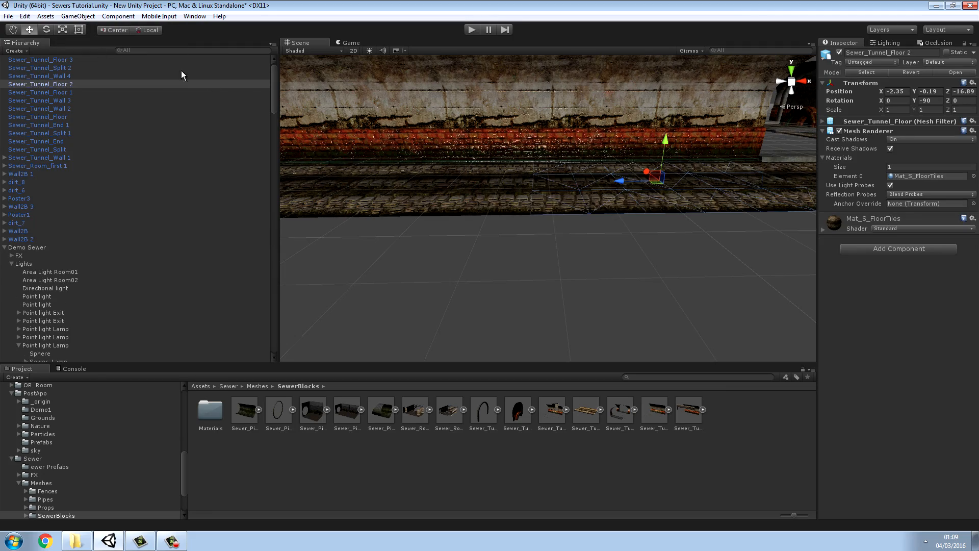
pyautogui.click(520, 311)
pyautogui.keyDown('alt'); pyautogui.moveTo(520, 311); pyautogui.dragTo(558, 248); pyautogui.keyUp('alt')
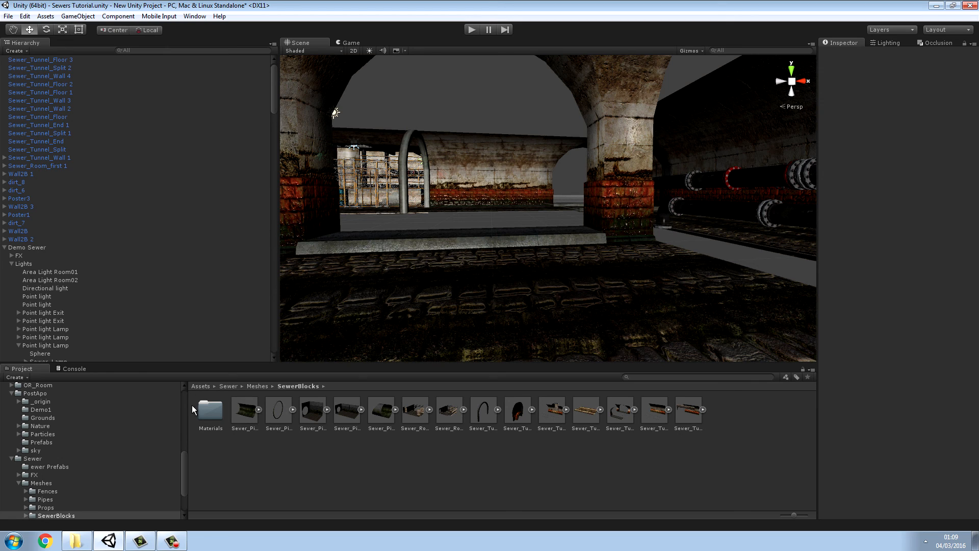
pyautogui.click(171, 542)
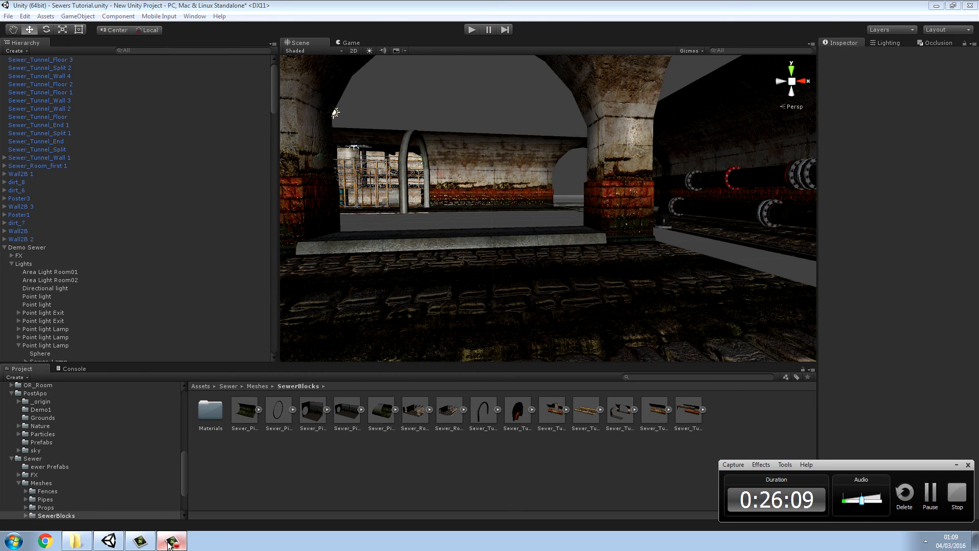
pyautogui.click(170, 541)
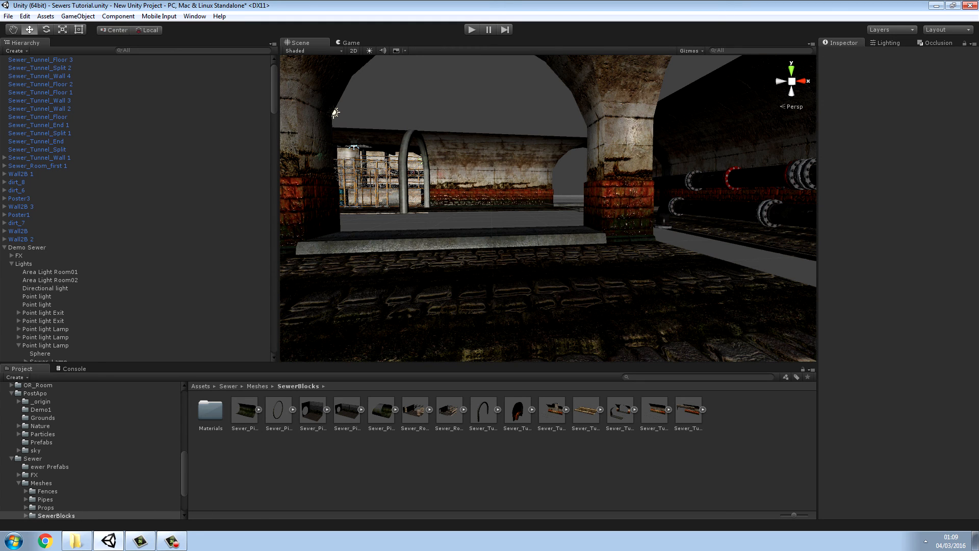
# Try deleting the Sewer_ExitTop 1 section from the piped tunnel and undo the deletion.
pyautogui.moveTo(488, 326); pyautogui.dragTo(834, 323, button='right')
pyautogui.press('w')
pyautogui.moveTo(772, 328); pyautogui.dragTo(614, 234, button='right')
pyautogui.click(600, 218)
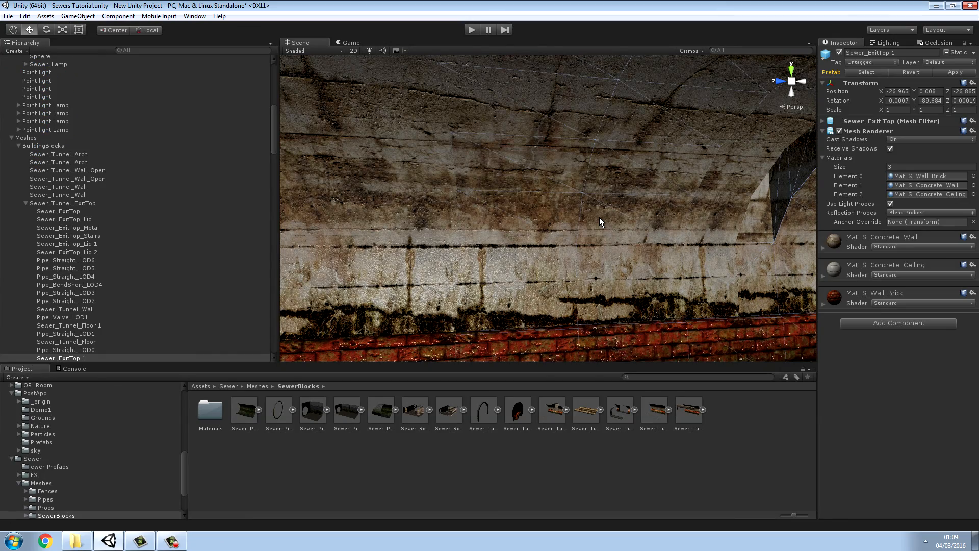
pyautogui.press('Delete')
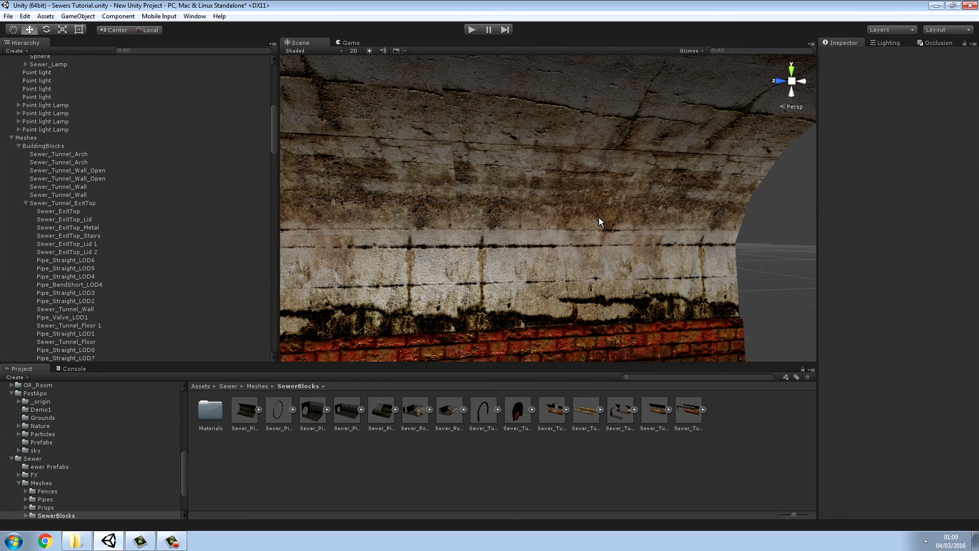
pyautogui.moveTo(599, 218); pyautogui.dragTo(558, 249, button='right')
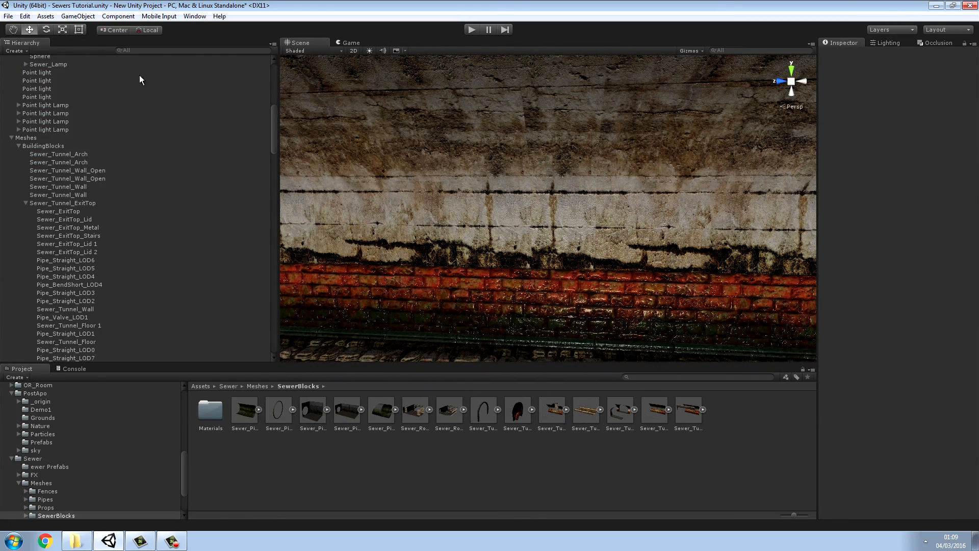
pyautogui.moveTo(400, 155); pyautogui.dragTo(441, 129, button='right')
pyautogui.click(25, 16)
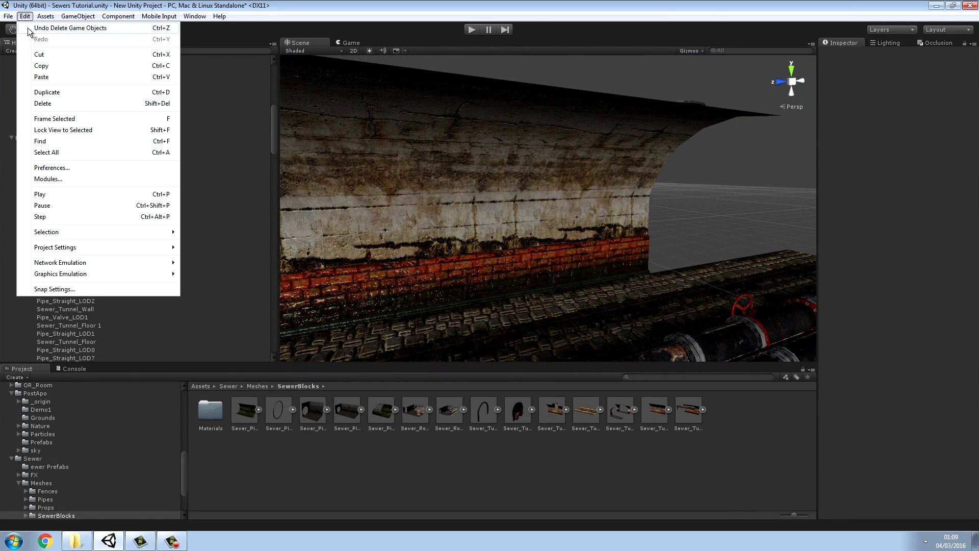
pyautogui.click(27, 28)
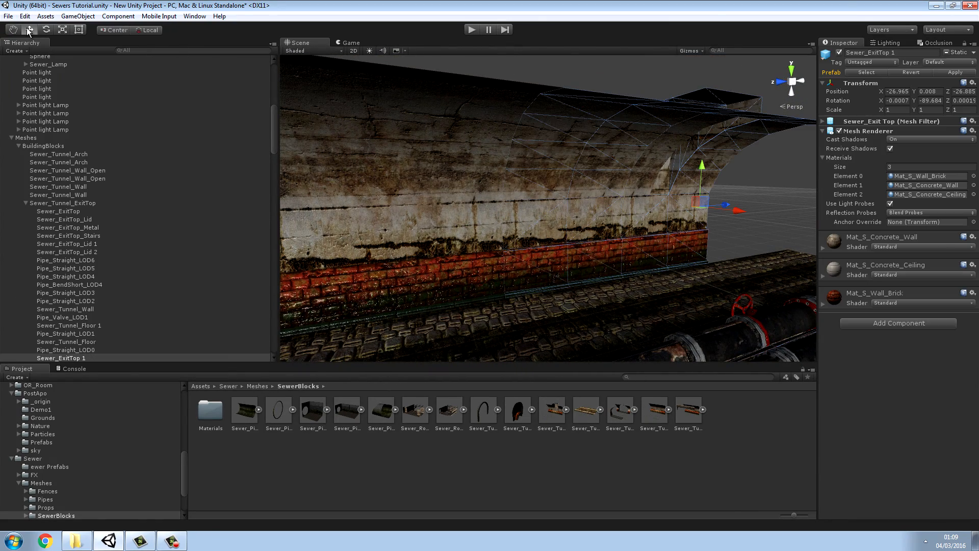
# Move Sewer_ExitTop 1 and its lid along the piped tunnel and snap the section's edge to the adjoining wall, at about X -30.93.
pyautogui.moveTo(501, 189); pyautogui.dragTo(543, 216, button='right')
pyautogui.moveTo(541, 201); pyautogui.dragTo(704, 227)
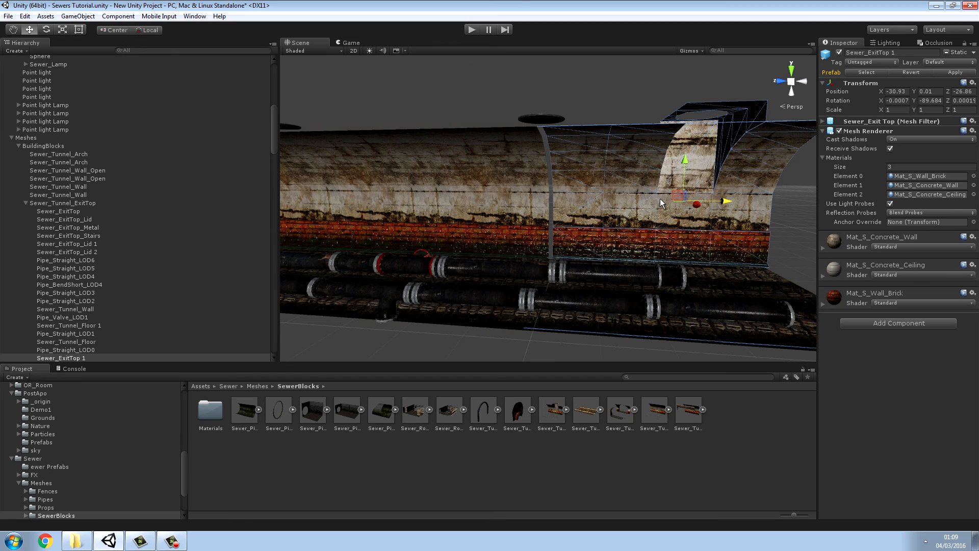
pyautogui.click(550, 121)
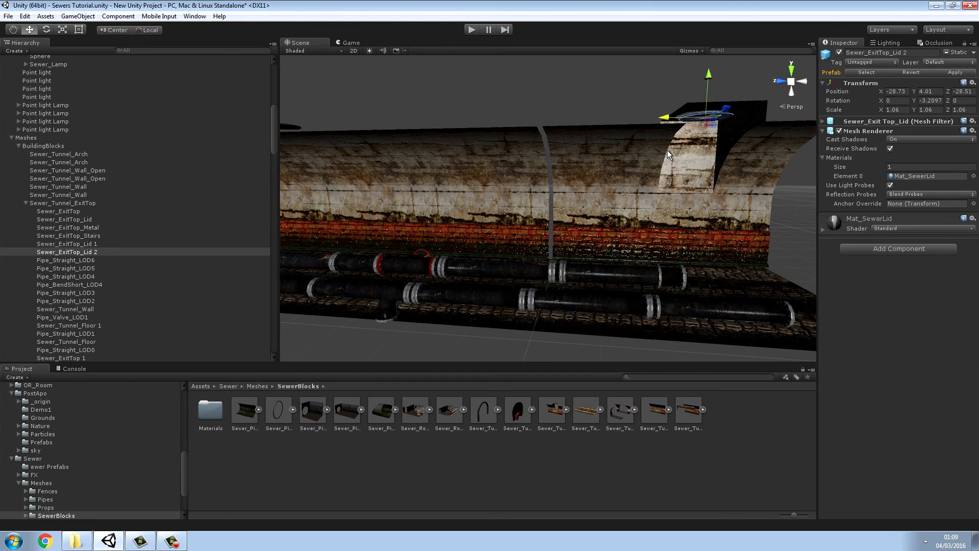
pyautogui.moveTo(667, 150); pyautogui.dragTo(541, 139)
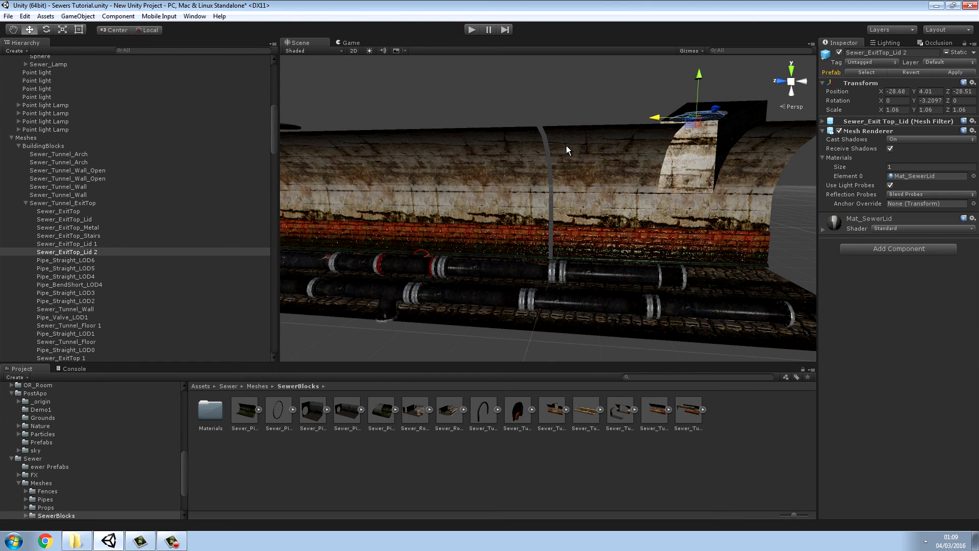
pyautogui.click(546, 130)
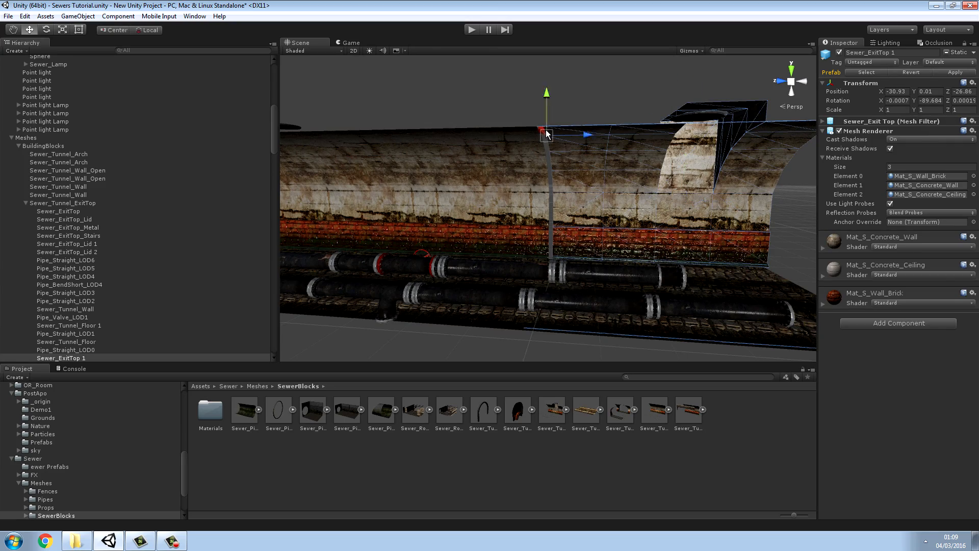
pyautogui.moveTo(546, 130); pyautogui.dragTo(542, 130)
# Centre Sewer_ExitTop_Lid 2 over the exit shaft opening, at about X -28.54 and Z -28.29.
pyautogui.moveTo(596, 148)
pyautogui.mouseDown(button='right')
pyautogui.moveTo(601, 107)
pyautogui.moveTo(591, 140)
pyautogui.mouseUp(button='right')
pyautogui.press('w')
pyautogui.press('d')
pyautogui.click(577, 154)
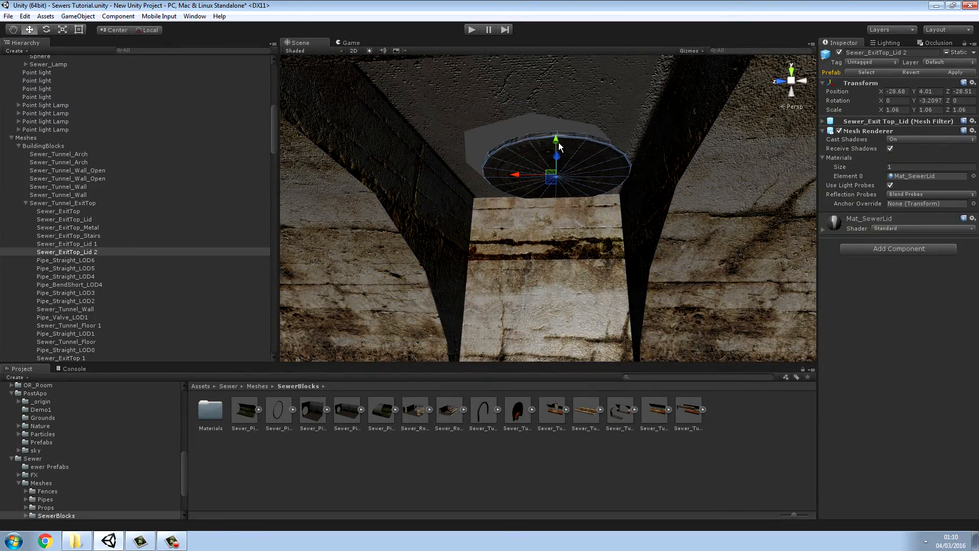
pyautogui.moveTo(557, 159); pyautogui.dragTo(542, 306)
# Place a Sewer_Tunnel_End piece in the split section's archway and rotate it to -90 degrees around Y.
pyautogui.moveTo(542, 305); pyautogui.dragTo(592, 241, button='right')
pyautogui.press('w')
pyautogui.moveTo(590, 231); pyautogui.dragTo(577, 248, button='right')
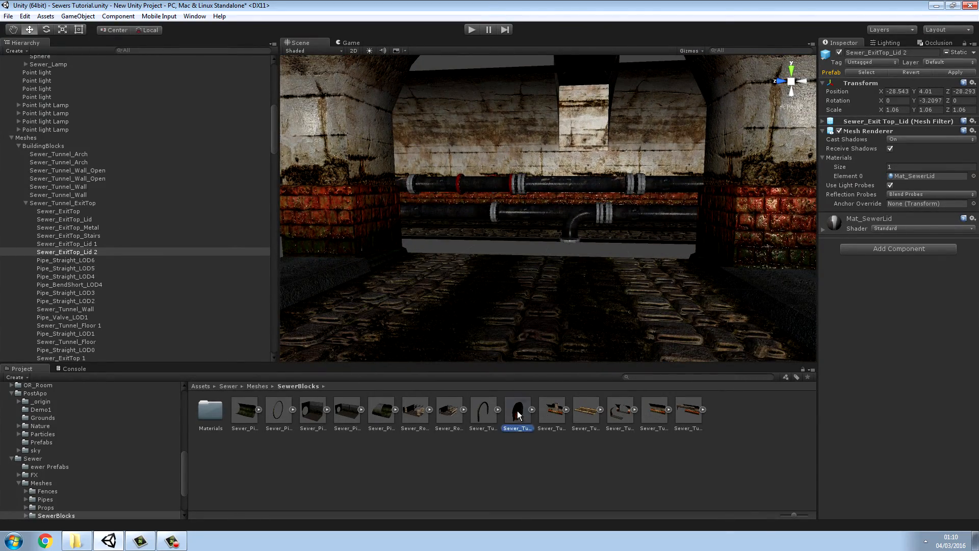
pyautogui.moveTo(551, 224); pyautogui.dragTo(528, 225)
pyautogui.keyDown('alt'); pyautogui.moveTo(567, 172); pyautogui.dragTo(513, 134); pyautogui.keyUp('alt')
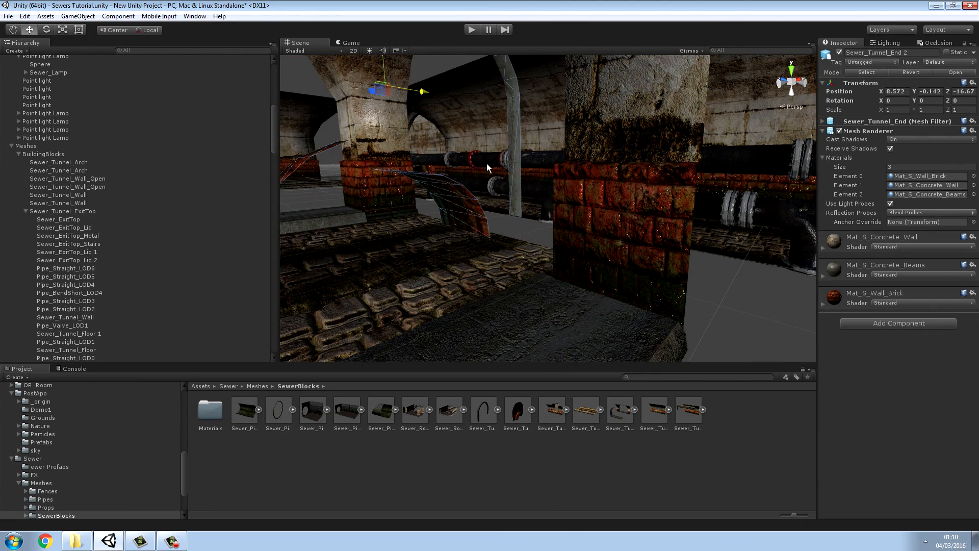
pyautogui.moveTo(486, 163); pyautogui.dragTo(618, 133, button='right')
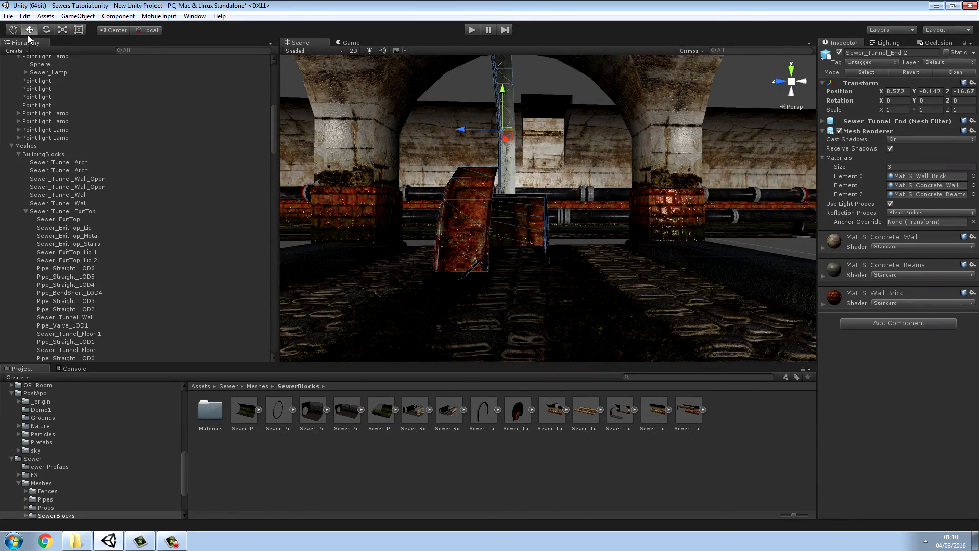
pyautogui.moveTo(479, 120); pyautogui.dragTo(593, 134)
# Move the tunnel end piece into the archway and vertex-snap its base corner at about X 8.99, Y -0.19, Z -16.89.
pyautogui.moveTo(593, 134); pyautogui.dragTo(414, 204, button='right')
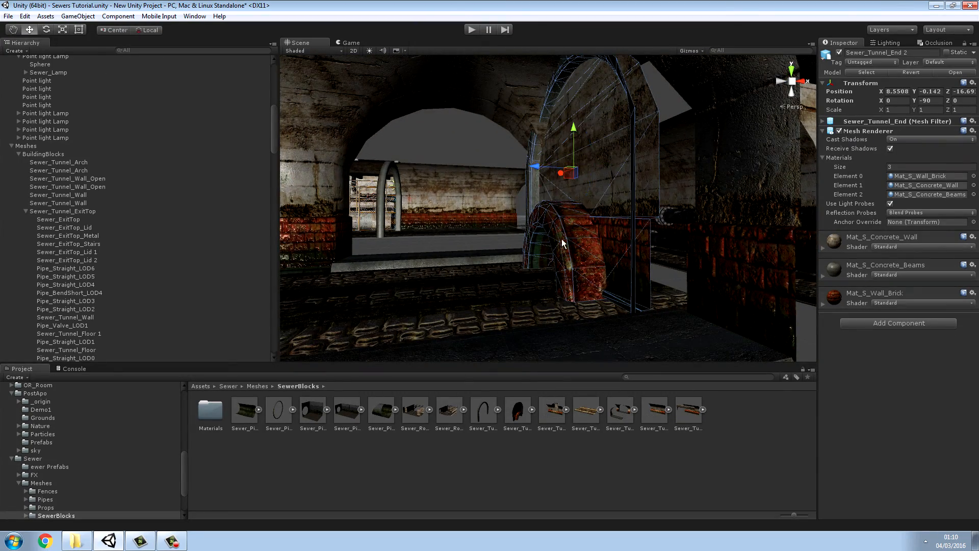
pyautogui.moveTo(538, 172); pyautogui.dragTo(556, 185)
pyautogui.moveTo(570, 246); pyautogui.dragTo(777, 313, button='right')
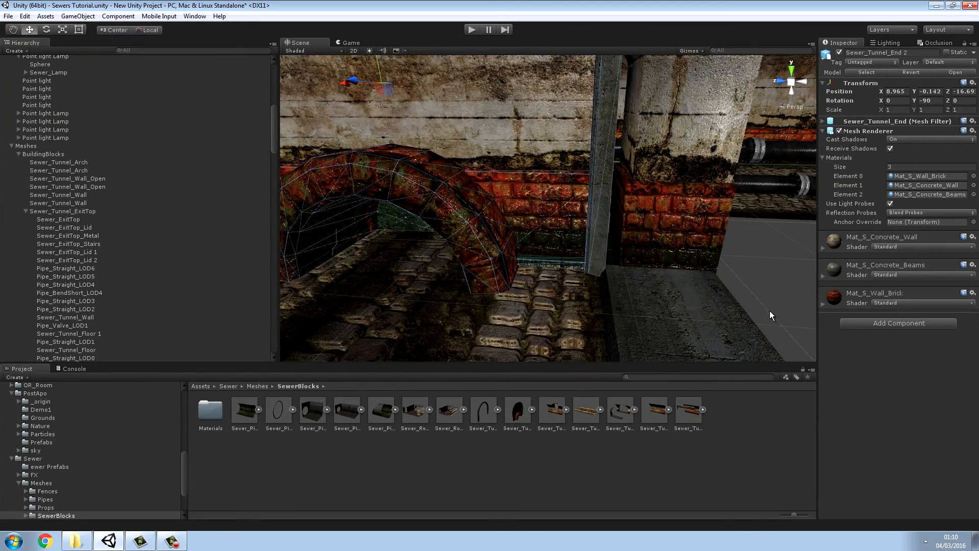
pyautogui.moveTo(605, 268); pyautogui.dragTo(443, 165)
pyautogui.press('v')
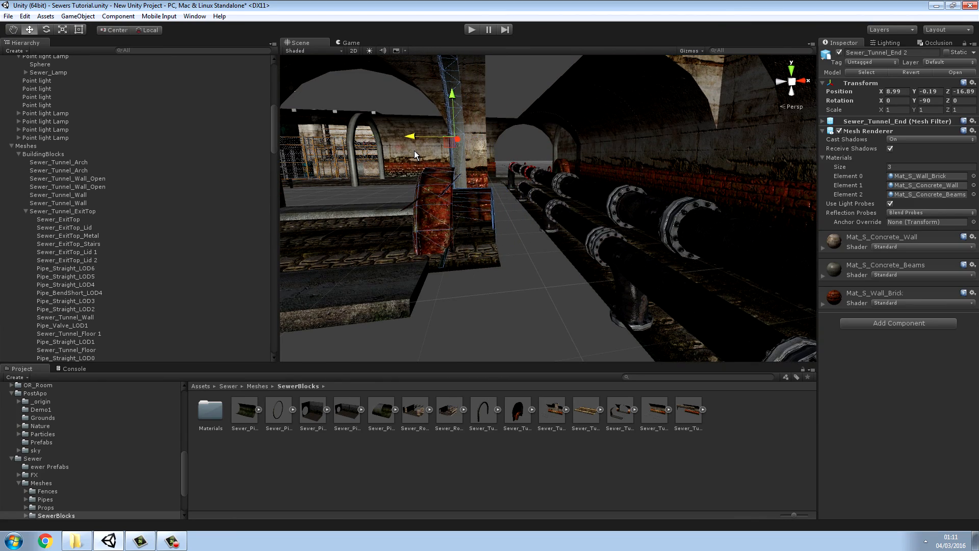
# Fine-tune the tunnel end piece's depth in the archway to about X 9.115.
pyautogui.moveTo(415, 151); pyautogui.dragTo(416, 152)
pyautogui.press('a')
pyautogui.moveTo(464, 216); pyautogui.dragTo(357, 111, button='right')
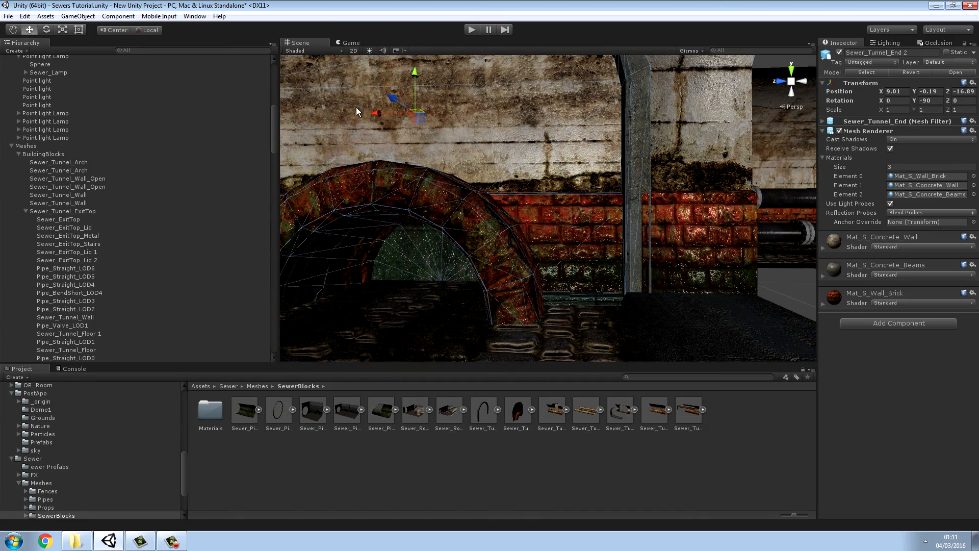
pyautogui.moveTo(393, 97); pyautogui.dragTo(392, 97)
pyautogui.moveTo(392, 96); pyautogui.dragTo(496, 198, button='right')
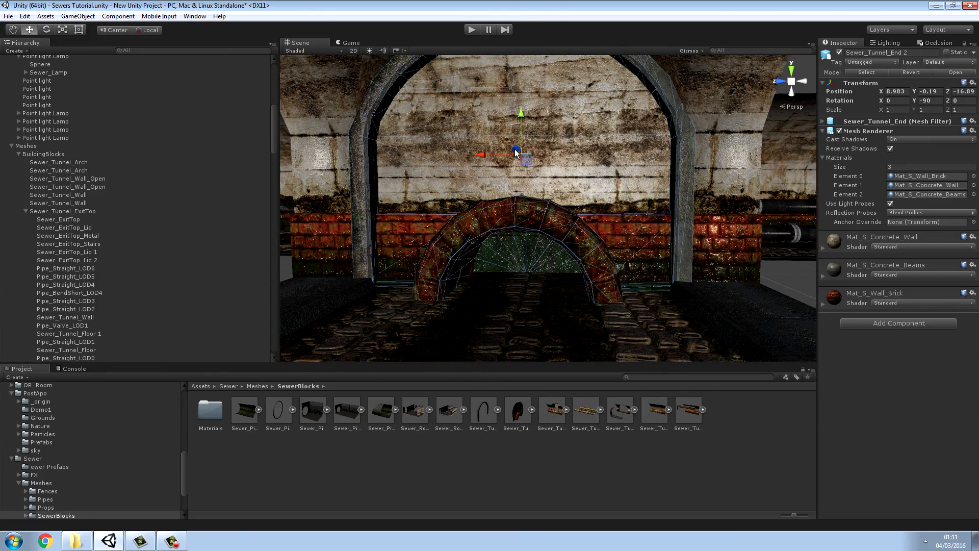
pyautogui.moveTo(515, 152); pyautogui.dragTo(498, 169)
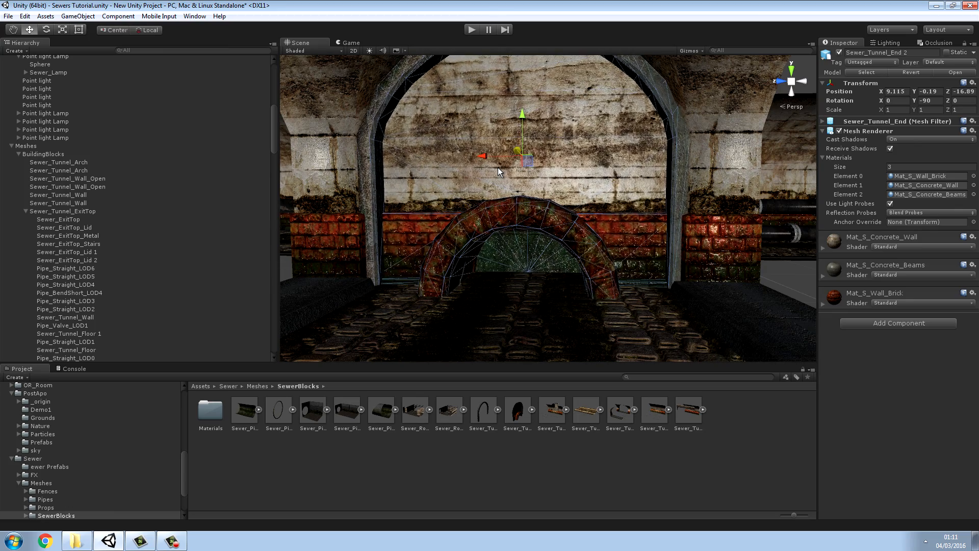
# Examine the closed-off archway and the surrounding sewer level from inside and outside.
pyautogui.press('w')
pyautogui.moveTo(501, 171); pyautogui.dragTo(570, 172, button='right')
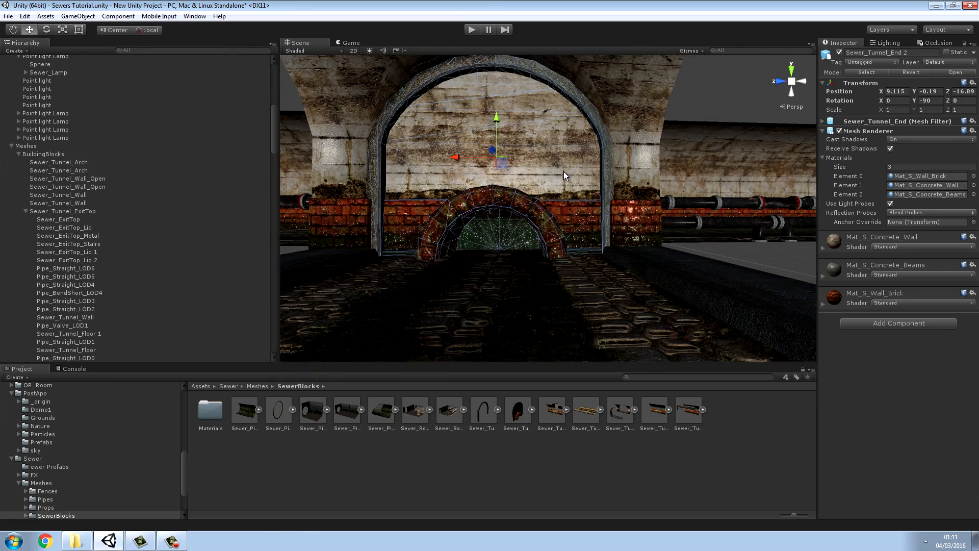
pyautogui.keyDown('alt'); pyautogui.moveTo(521, 183); pyautogui.dragTo(426, 153); pyautogui.keyUp('alt')
pyautogui.moveTo(470, 179); pyautogui.dragTo(860, 209, button='right')
pyautogui.click(650, 130)
pyautogui.moveTo(651, 130); pyautogui.dragTo(529, 72, button='right')
pyautogui.moveTo(368, 70); pyautogui.dragTo(234, 105, button='right')
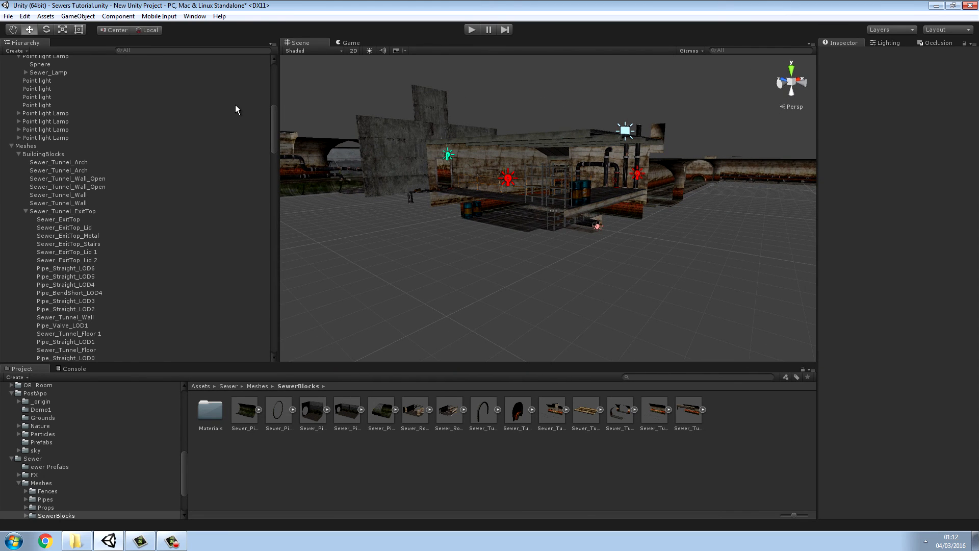
pyautogui.click(192, 121)
pyautogui.click(427, 305)
# Place another Sewer_Tunnel_End piece near the remaining open archway and rotate it to about -178 degrees around Y.
pyautogui.moveTo(426, 302); pyautogui.dragTo(271, 288, button='right')
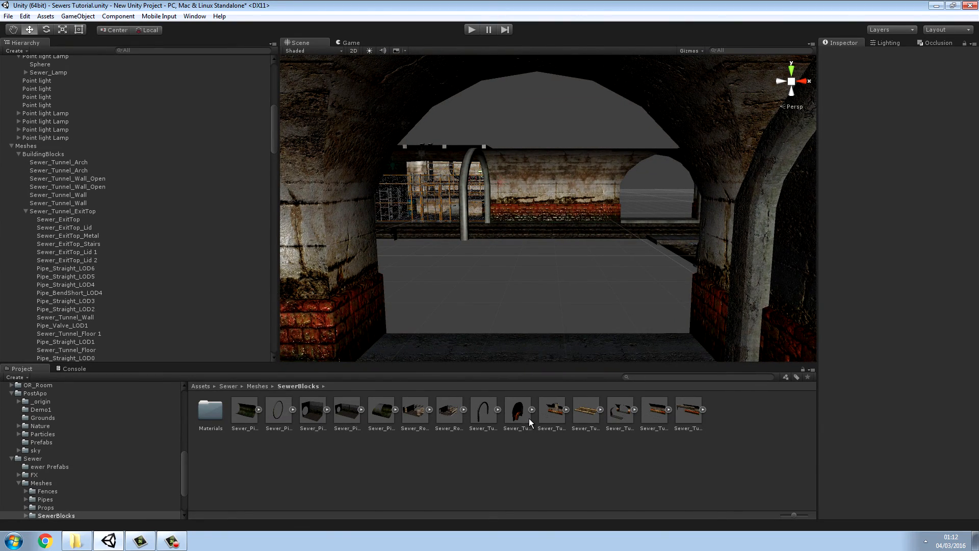
pyautogui.moveTo(519, 295); pyautogui.dragTo(519, 273)
pyautogui.moveTo(519, 274); pyautogui.dragTo(587, 240, button='right')
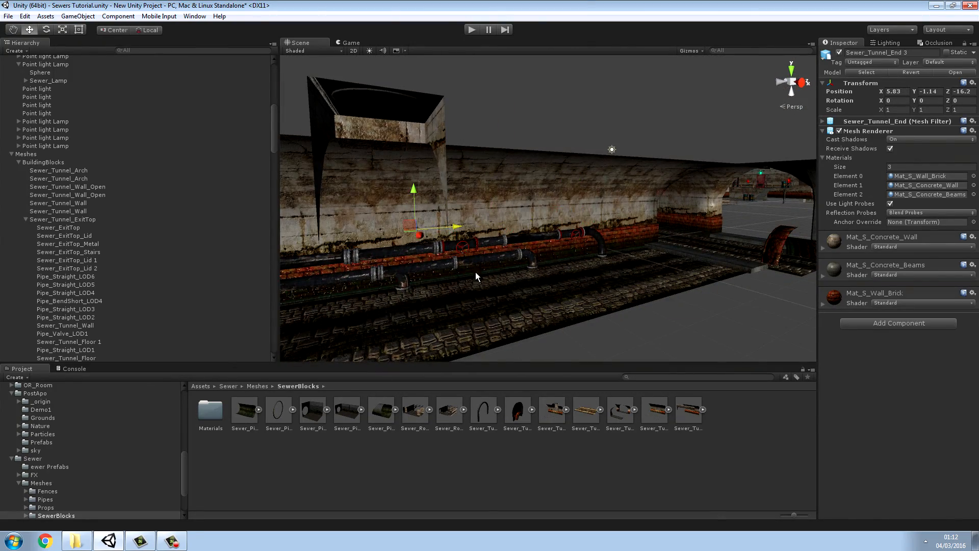
pyautogui.moveTo(475, 271); pyautogui.dragTo(549, 255, button='right')
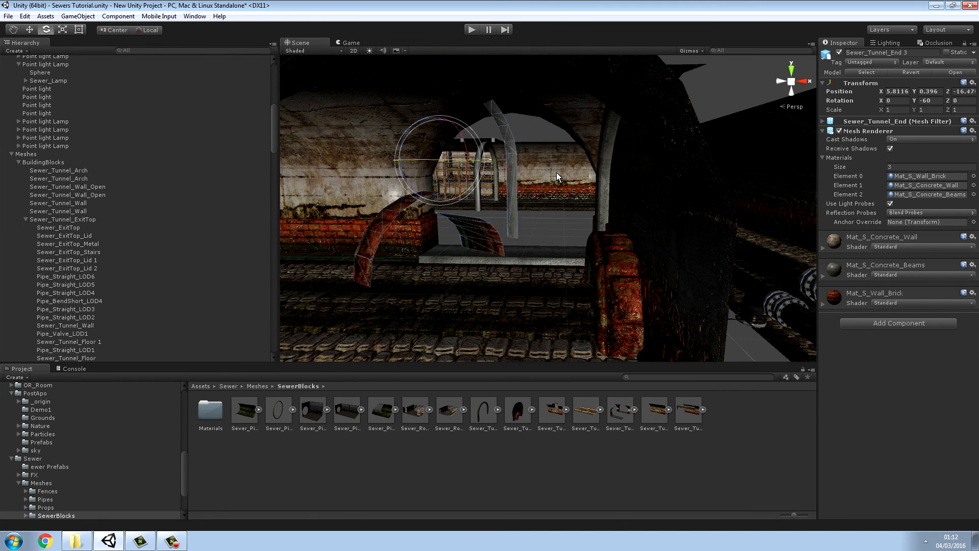
pyautogui.moveTo(556, 172); pyautogui.dragTo(714, 173)
pyautogui.moveTo(532, 256); pyautogui.dragTo(537, 255, button='right')
pyautogui.press('w')
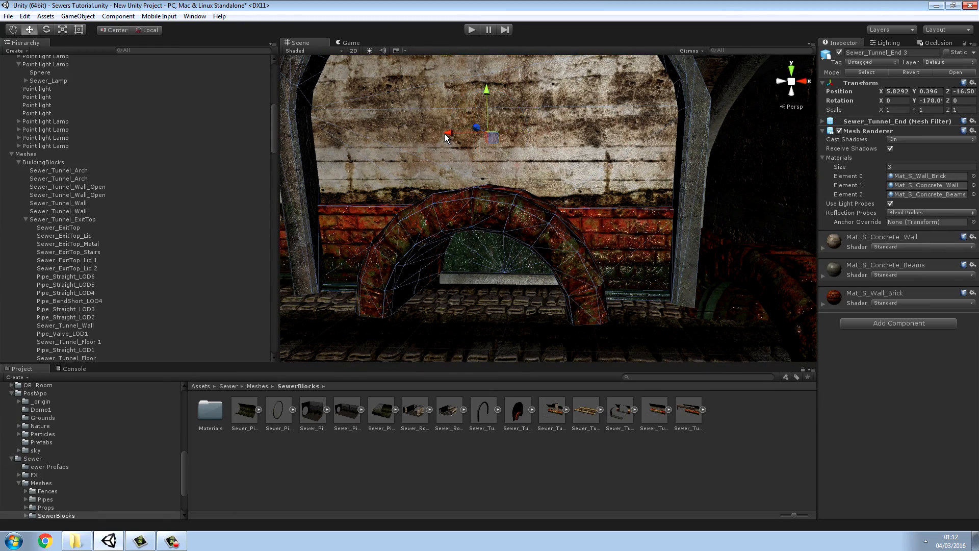
# Shift the new tunnel end piece sideways to about X 6.023.
pyautogui.moveTo(446, 138); pyautogui.dragTo(465, 137)
pyautogui.press('d')
pyautogui.moveTo(538, 229); pyautogui.dragTo(396, 240, button='right')
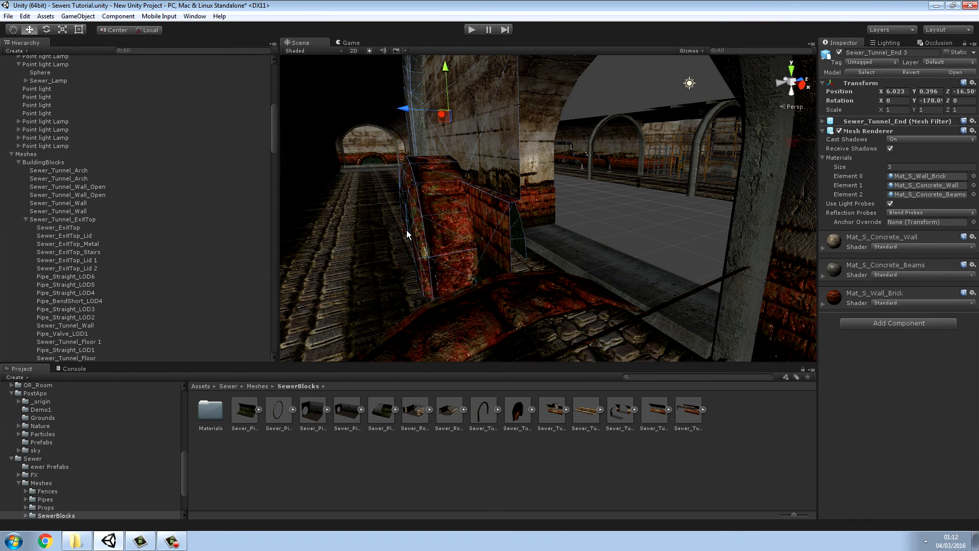
pyautogui.press('v')
pyautogui.click(523, 238)
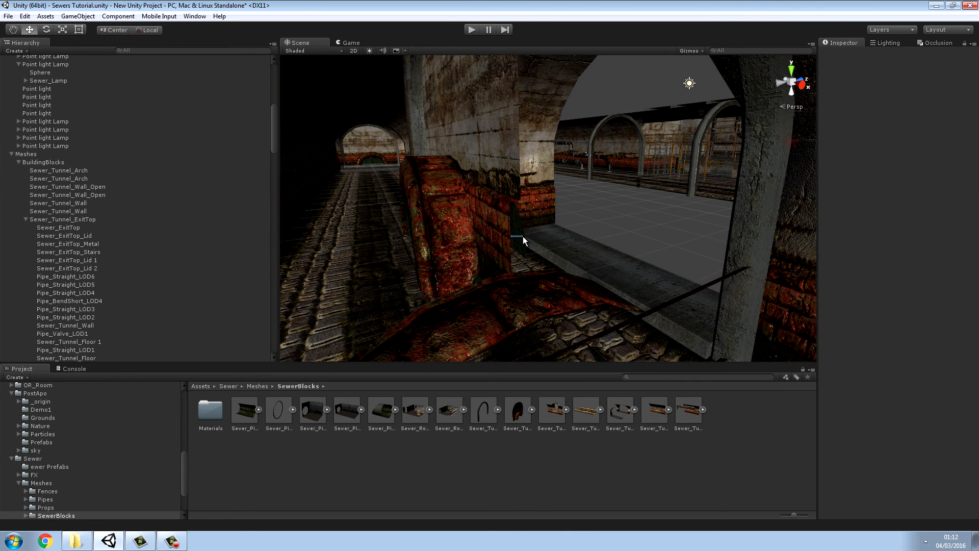
pyautogui.click(24, 17)
pyautogui.click(38, 25)
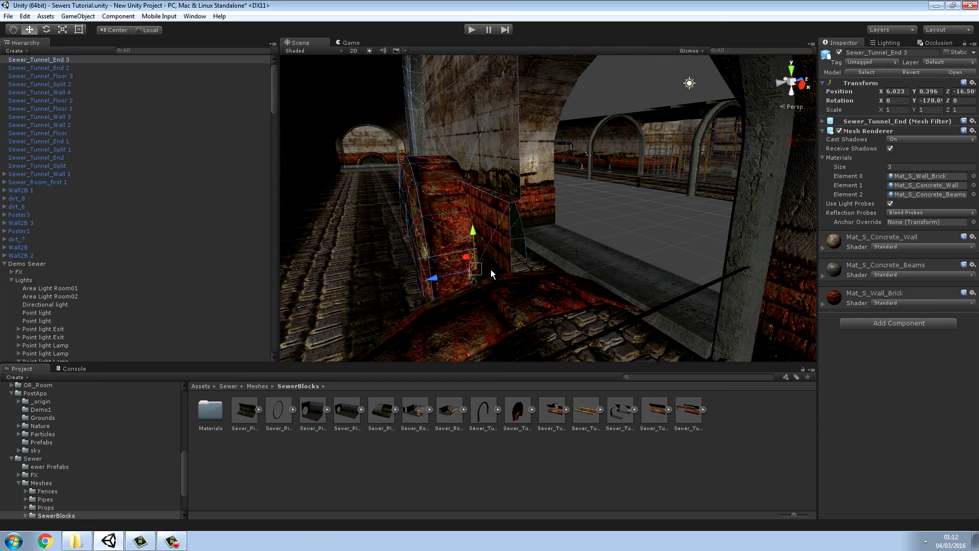
pyautogui.click(552, 267)
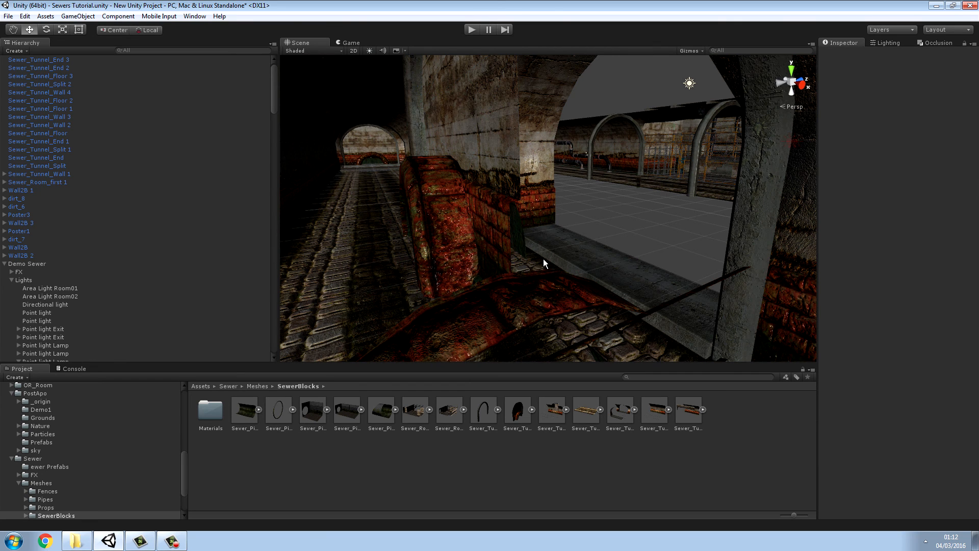
pyautogui.click(505, 202)
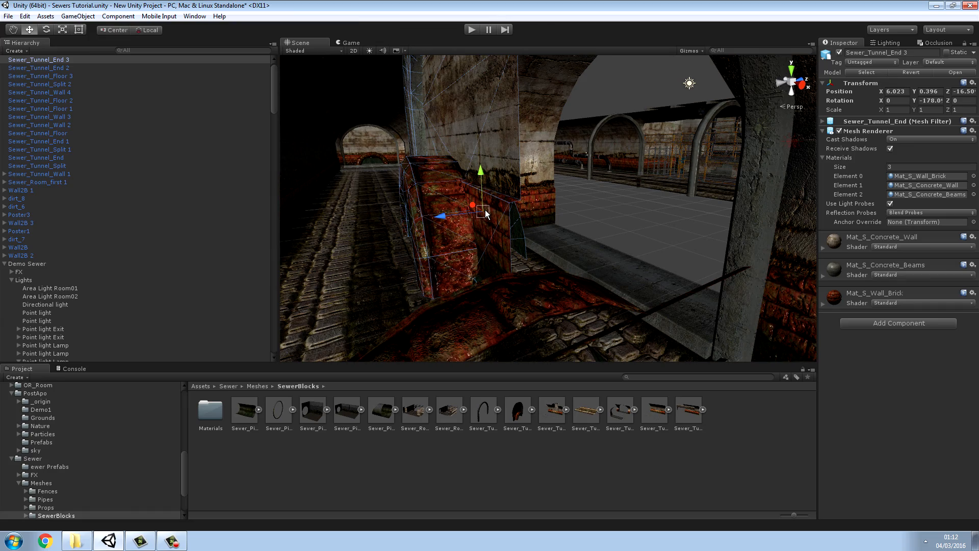
# Vertex-snap the tunnel end piece's side edge towards the archway, bringing the piece to about X 6.079, Z -14.81.
pyautogui.press('v')
pyautogui.keyDown('alt'); pyautogui.moveTo(528, 202); pyautogui.dragTo(682, 200); pyautogui.keyUp('alt')
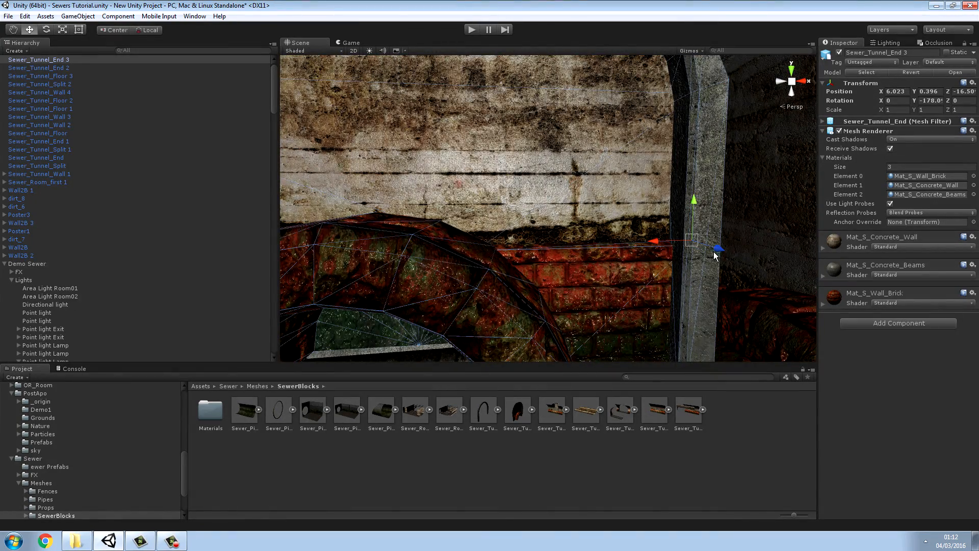
pyautogui.moveTo(716, 255); pyautogui.dragTo(626, 200)
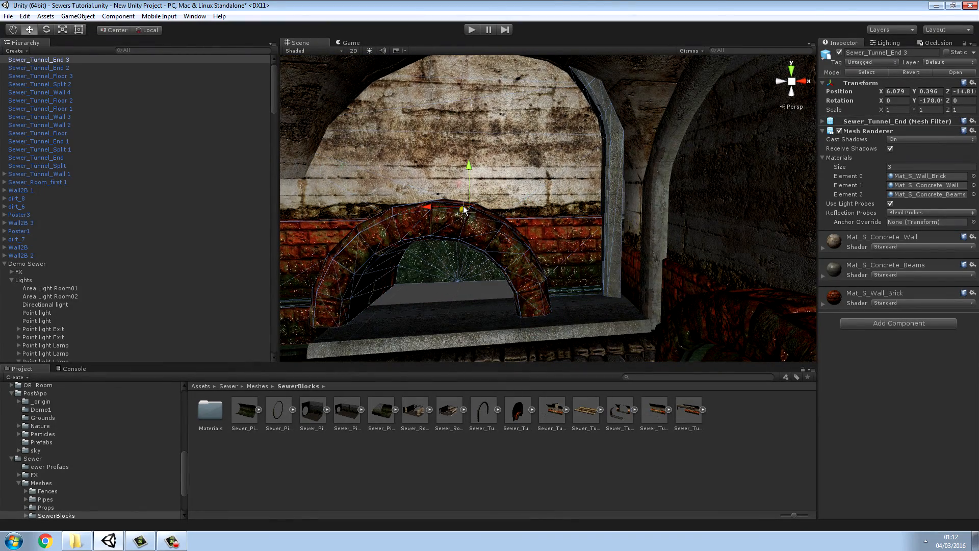
# Move the tunnel end piece across and down into the archway, to about X 6.642, Y -0.29, Z -14.77.
pyautogui.click(516, 457)
pyautogui.click(455, 208)
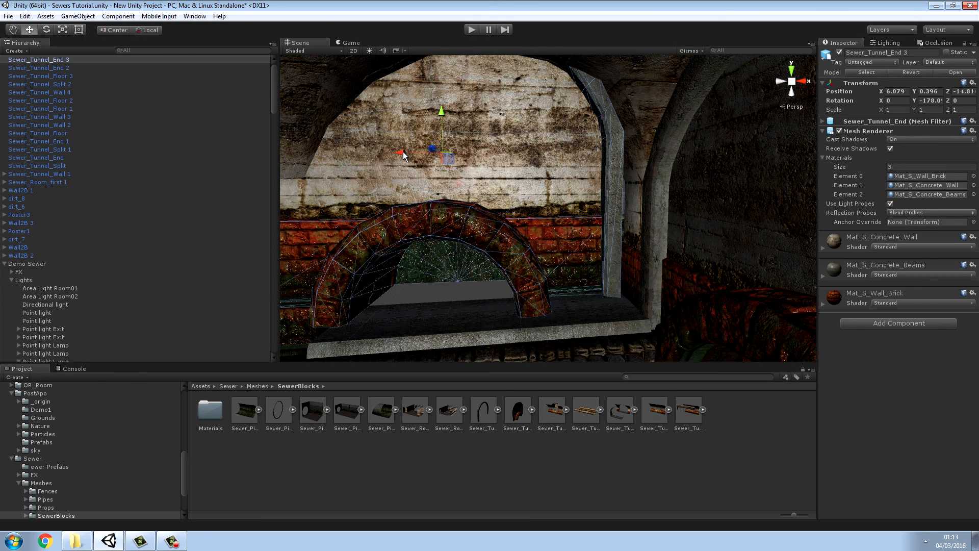
pyautogui.moveTo(403, 154); pyautogui.dragTo(449, 180)
pyautogui.moveTo(608, 218); pyautogui.dragTo(696, 211, button='right')
pyautogui.scroll(3, 677, 198)
pyautogui.moveTo(571, 123); pyautogui.dragTo(573, 148)
pyautogui.scroll(4, 638, 148)
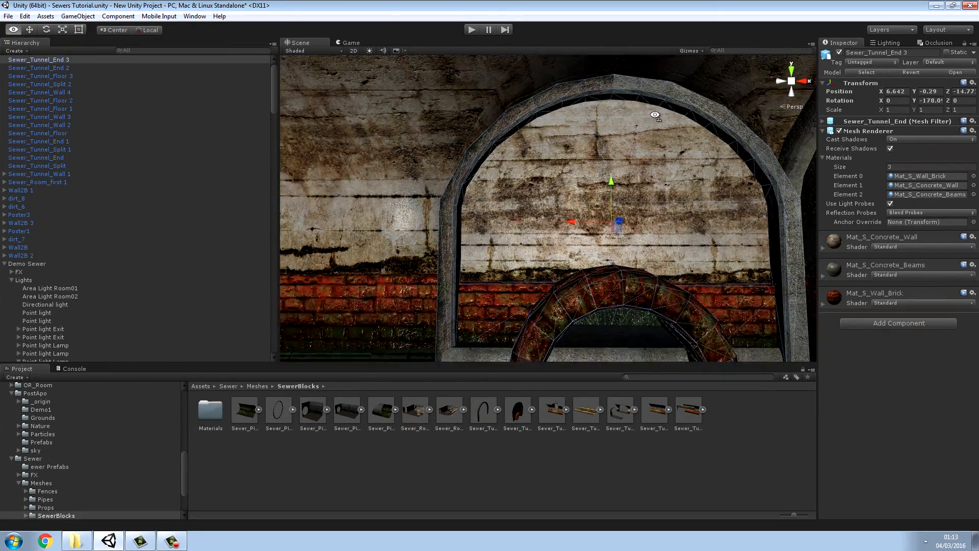
# Vertex-snap the tunnel end piece to the archway at about X 6.637, Y -0.19, Z -14.81, and fine-tune its depth.
pyautogui.moveTo(644, 232)
pyautogui.keyDown('alt'); pyautogui.mouseDown()
pyautogui.moveTo(775, 247)
pyautogui.moveTo(635, 227)
pyautogui.moveTo(630, 219)
pyautogui.moveTo(639, 228)
pyautogui.mouseUp(); pyautogui.keyUp('alt')
pyautogui.keyDown('alt'); pyautogui.moveTo(639, 228); pyautogui.dragTo(546, 252); pyautogui.keyUp('alt')
pyautogui.scroll(4, 519, 241)
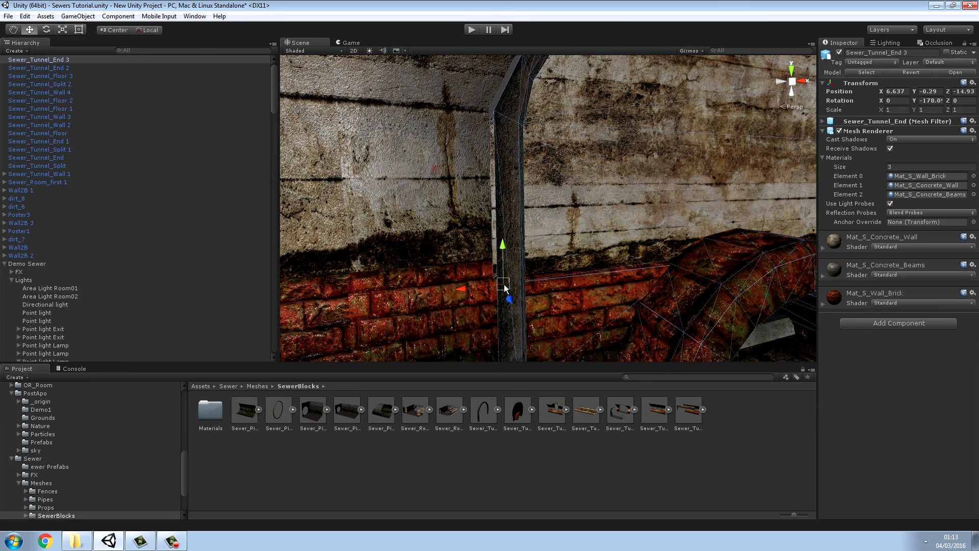
pyautogui.moveTo(505, 288); pyautogui.dragTo(502, 286)
pyautogui.keyDown('alt'); pyautogui.moveTo(542, 253); pyautogui.dragTo(439, 244); pyautogui.keyUp('alt')
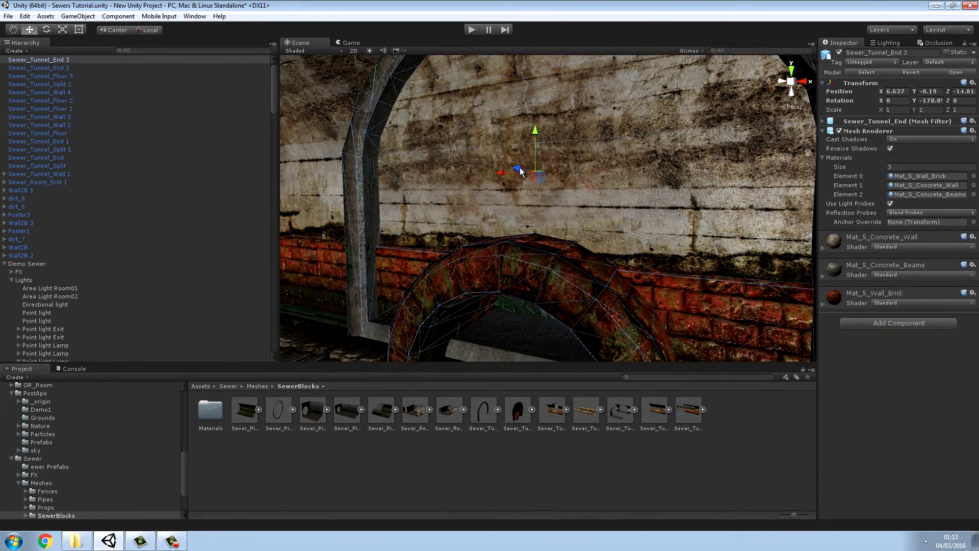
pyautogui.moveTo(520, 168); pyautogui.dragTo(538, 168)
# Deselect the tunnel end piece and examine the two closed-off archways from the surrounding tunnel.
pyautogui.moveTo(540, 169); pyautogui.dragTo(147, 151, button='right')
pyautogui.click(306, 207)
pyautogui.moveTo(147, 141); pyautogui.dragTo(642, 150, button='right')
pyautogui.press('w')
pyautogui.moveTo(897, 173); pyautogui.dragTo(628, 161, button='right')
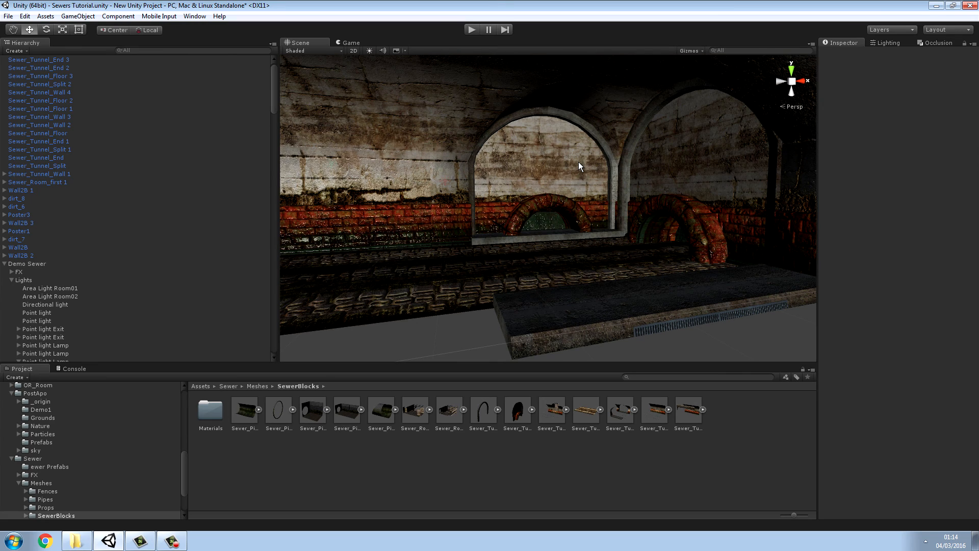
# Turn on scene lighting in the Scene view and inspect the tunnel and the whole sewer level from outside.
pyautogui.moveTo(582, 222); pyautogui.dragTo(437, 188, button='right')
pyautogui.click(369, 50)
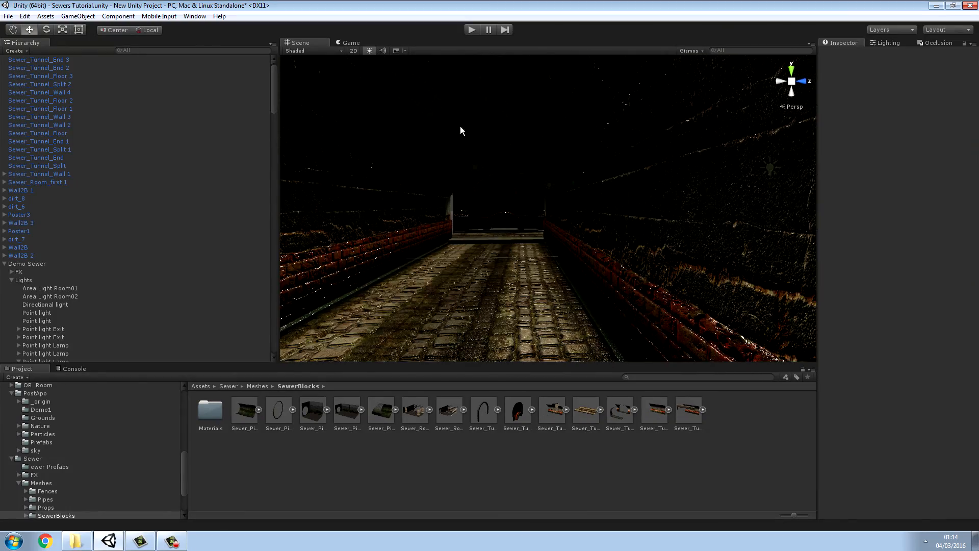
pyautogui.moveTo(460, 126); pyautogui.dragTo(713, 126, button='right')
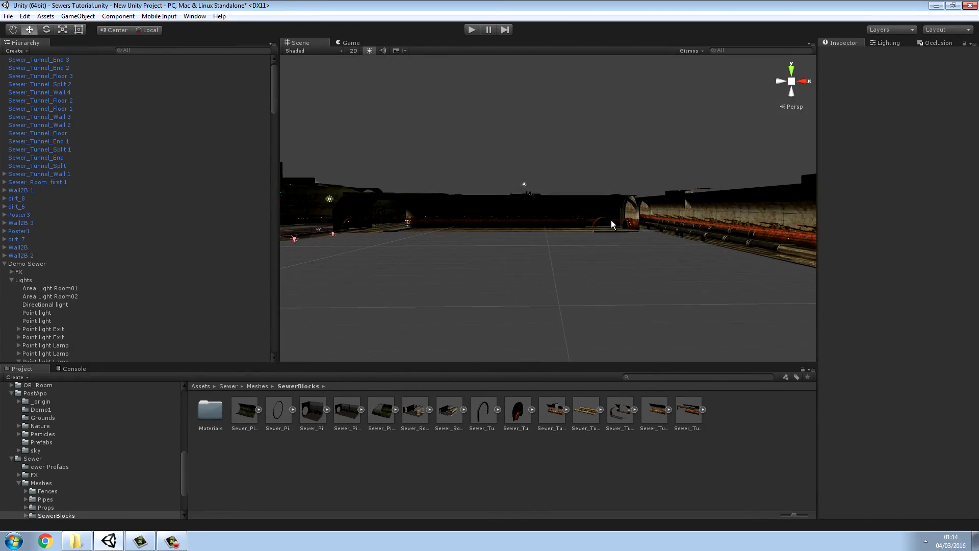
pyautogui.click(182, 540)
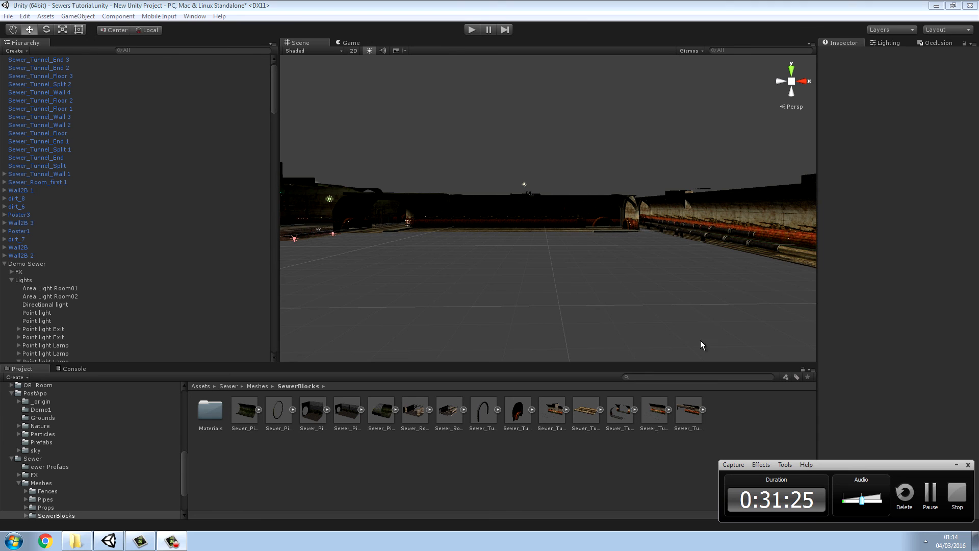
pyautogui.click(967, 502)
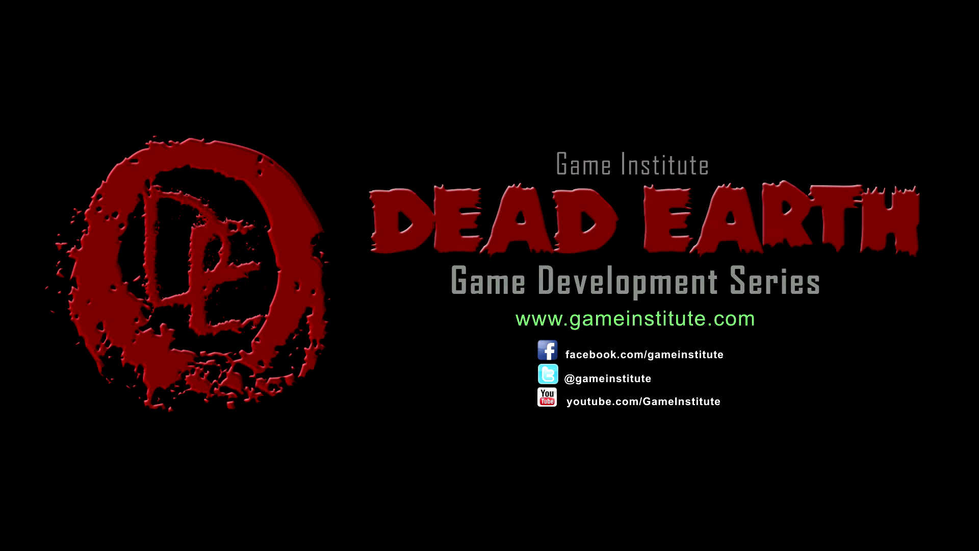